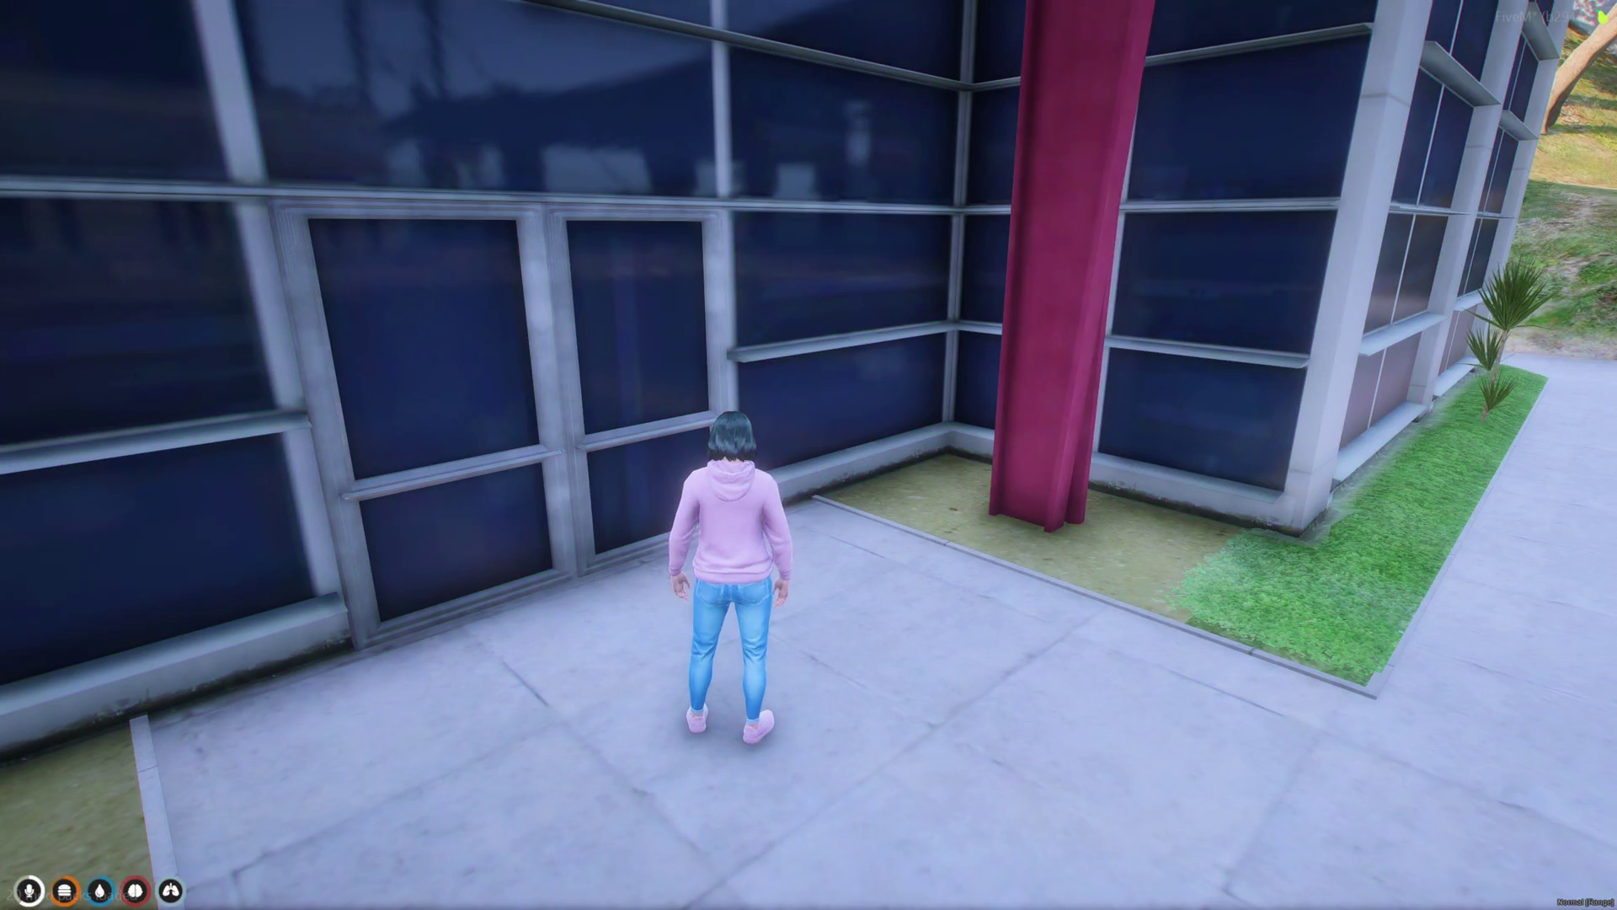
- View the vehicle registration document held in the player inventory
key(Tab)
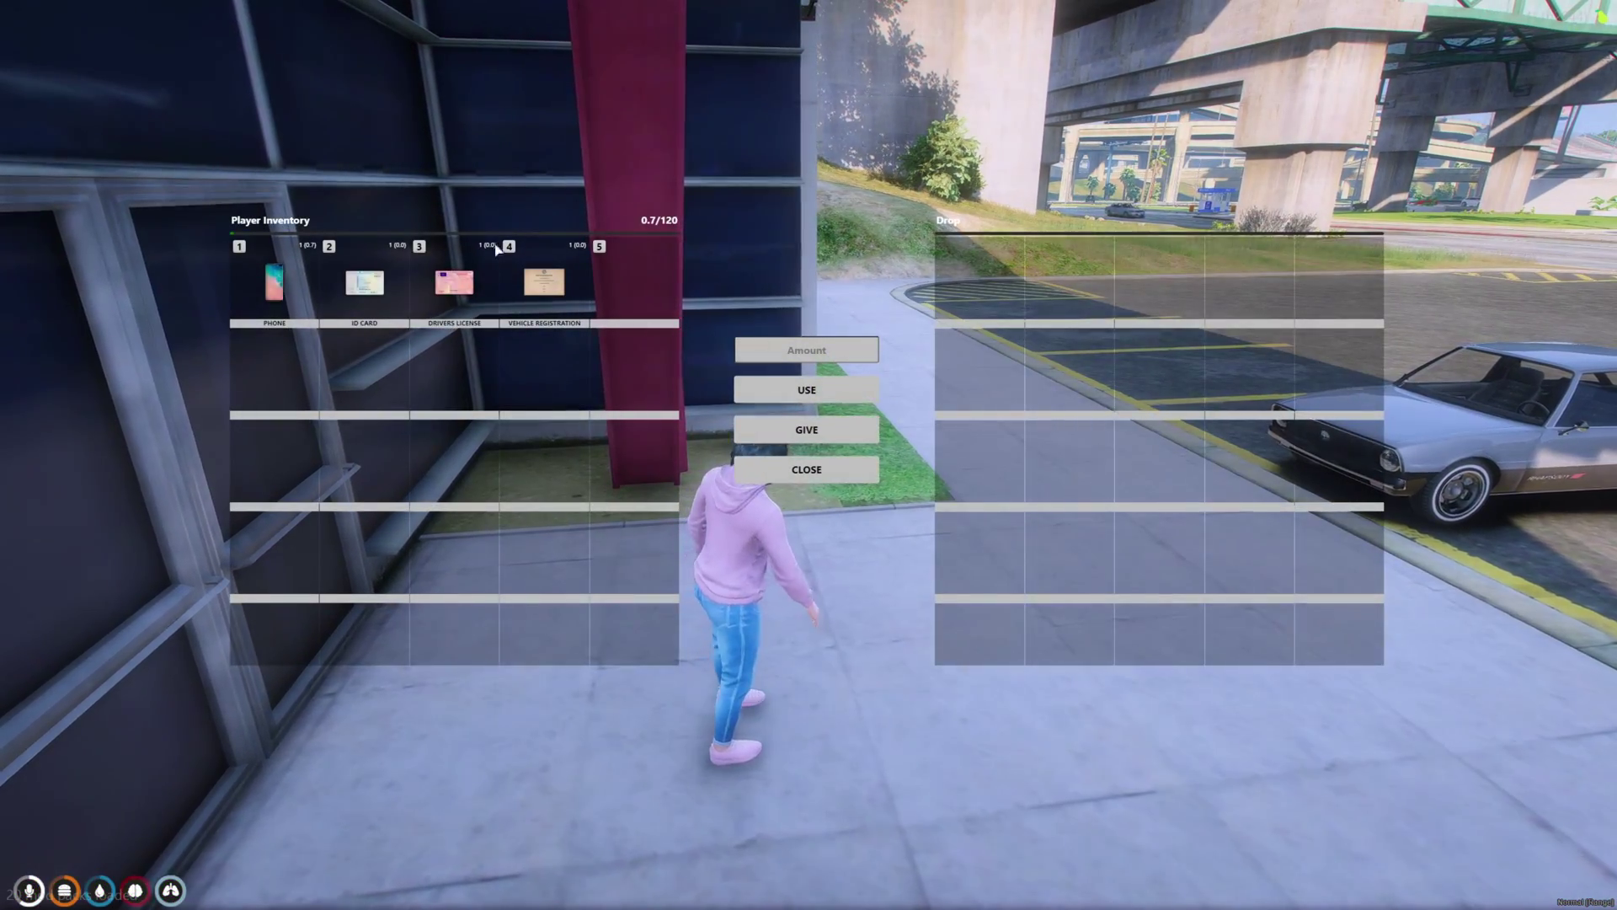
double_click(542, 281)
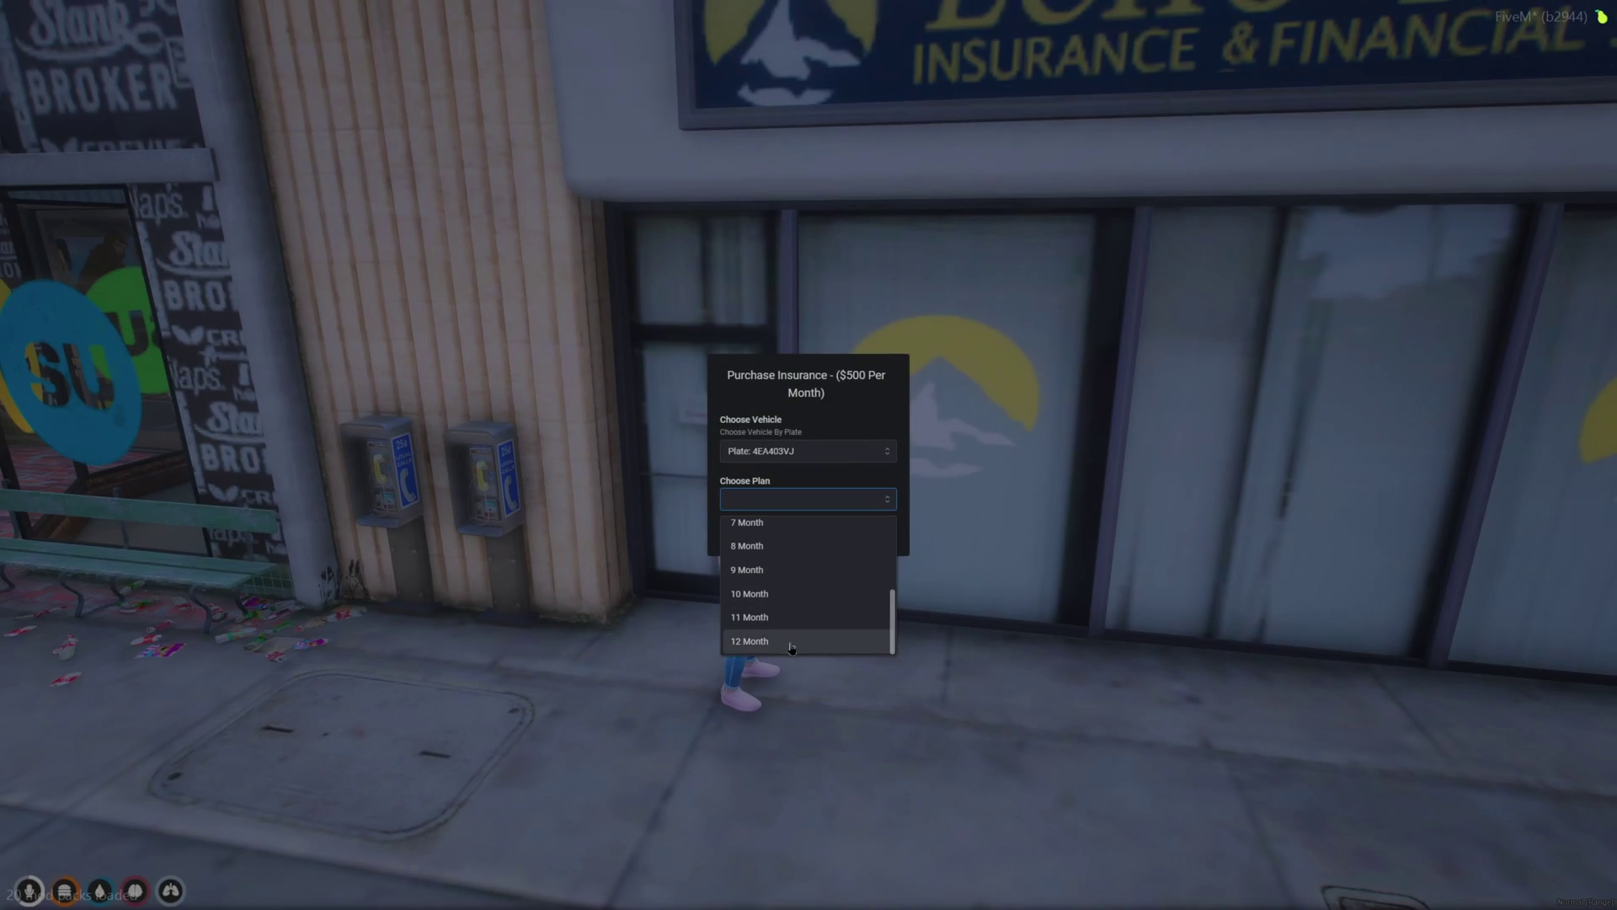
scroll(792, 647, up, 5)
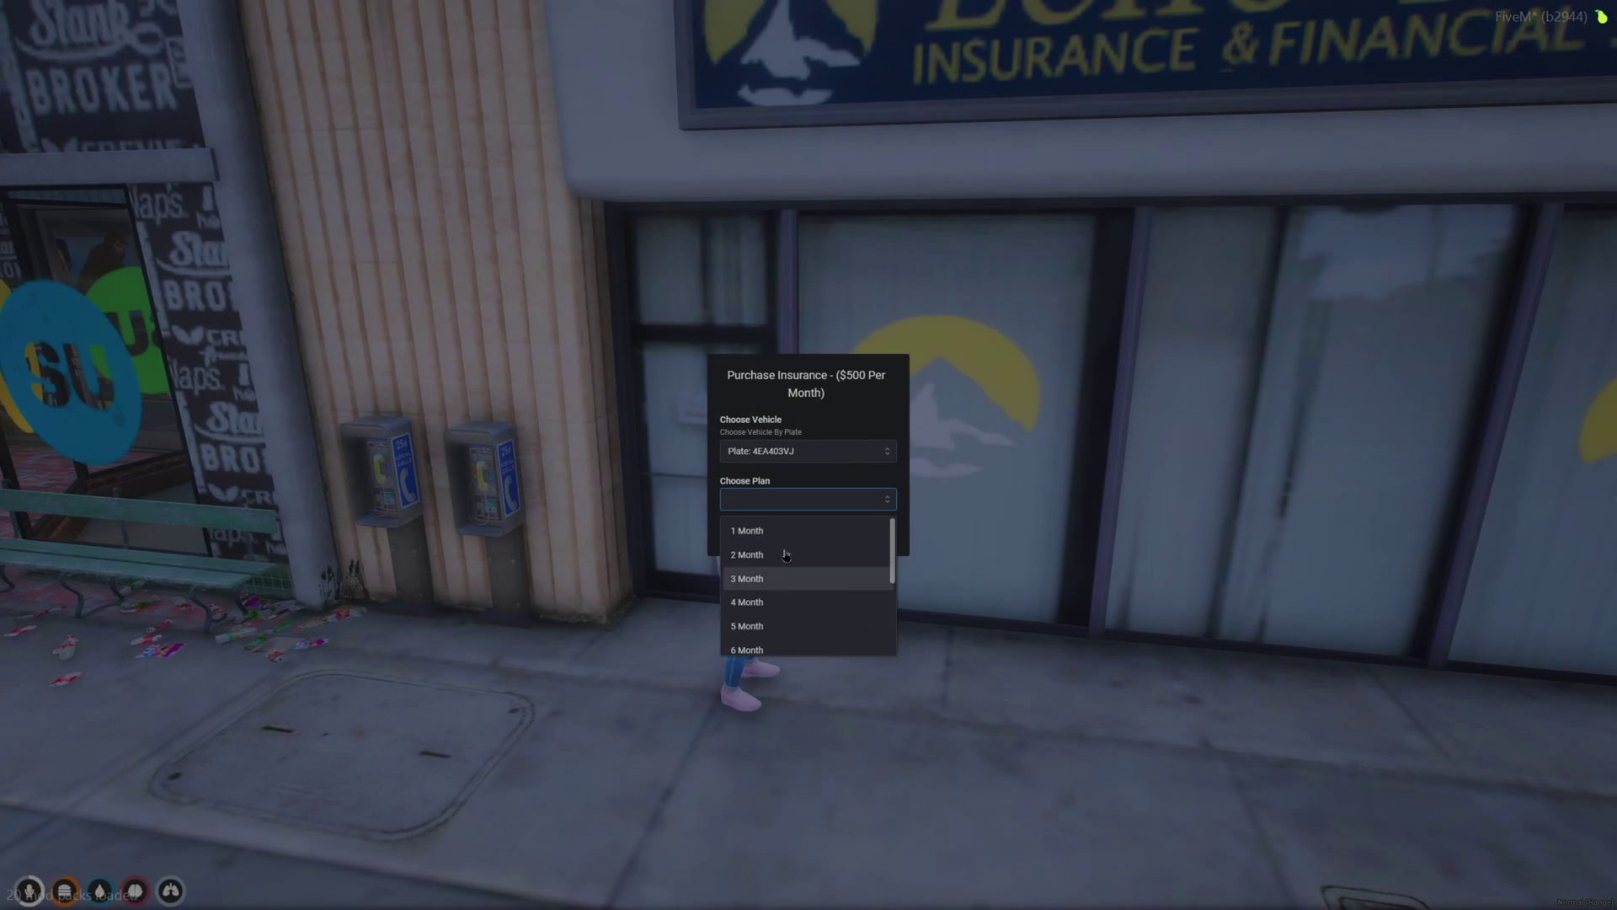
- Purchase the 12 Month insurance plan for the chosen vehicle
scroll(790, 646, down, 5)
click(788, 646)
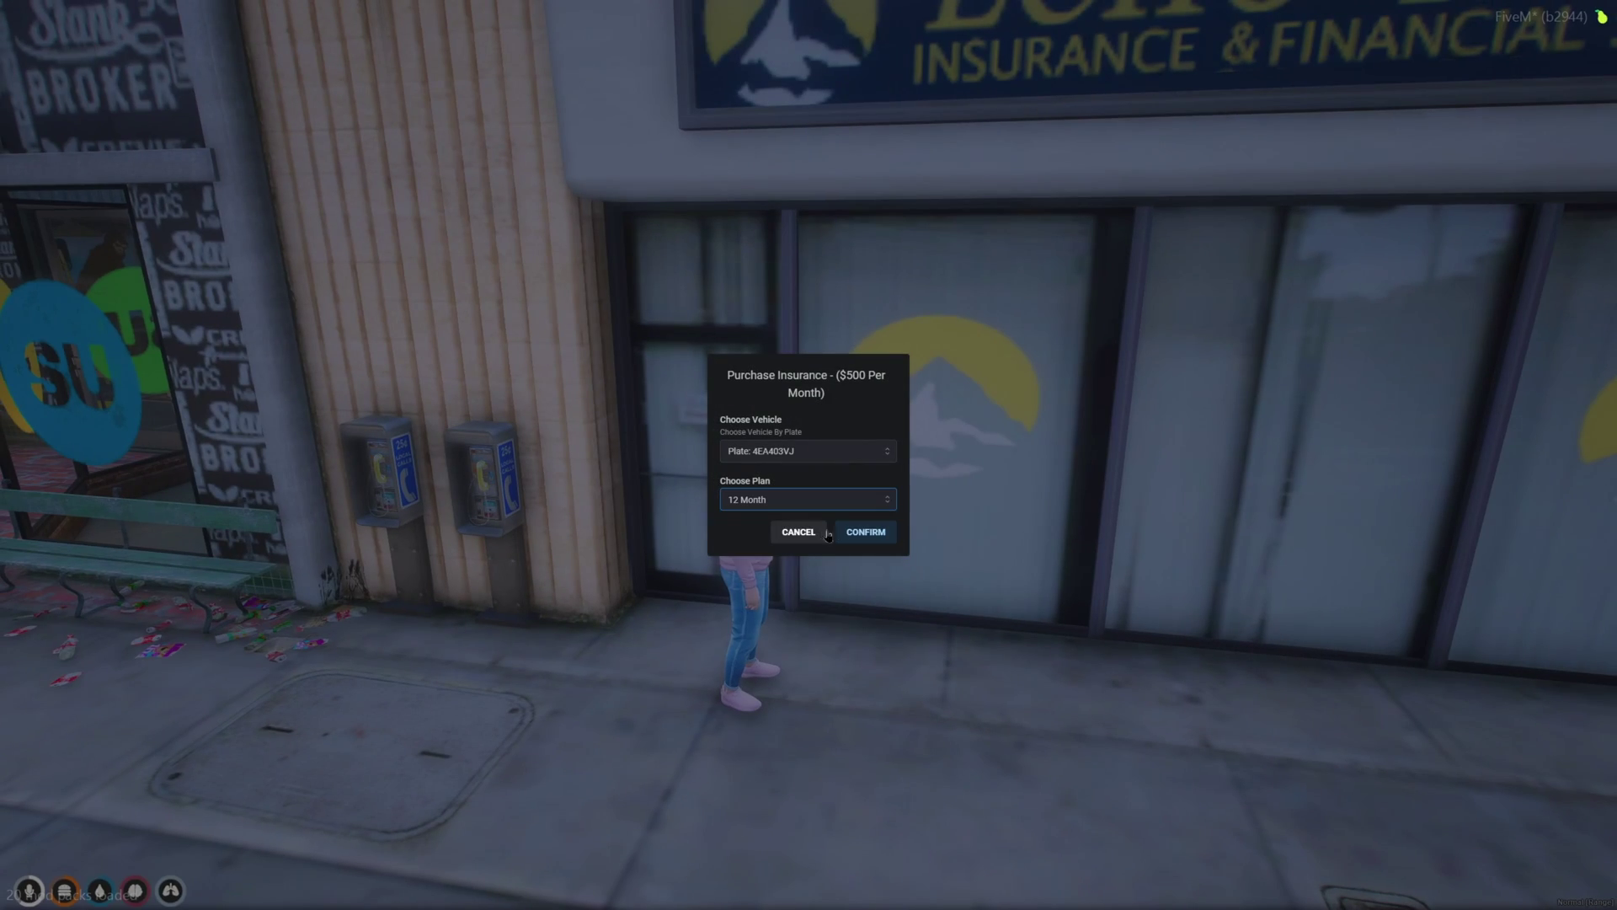
click(855, 534)
- Walk to the parked car and look at its VIN
key(w)
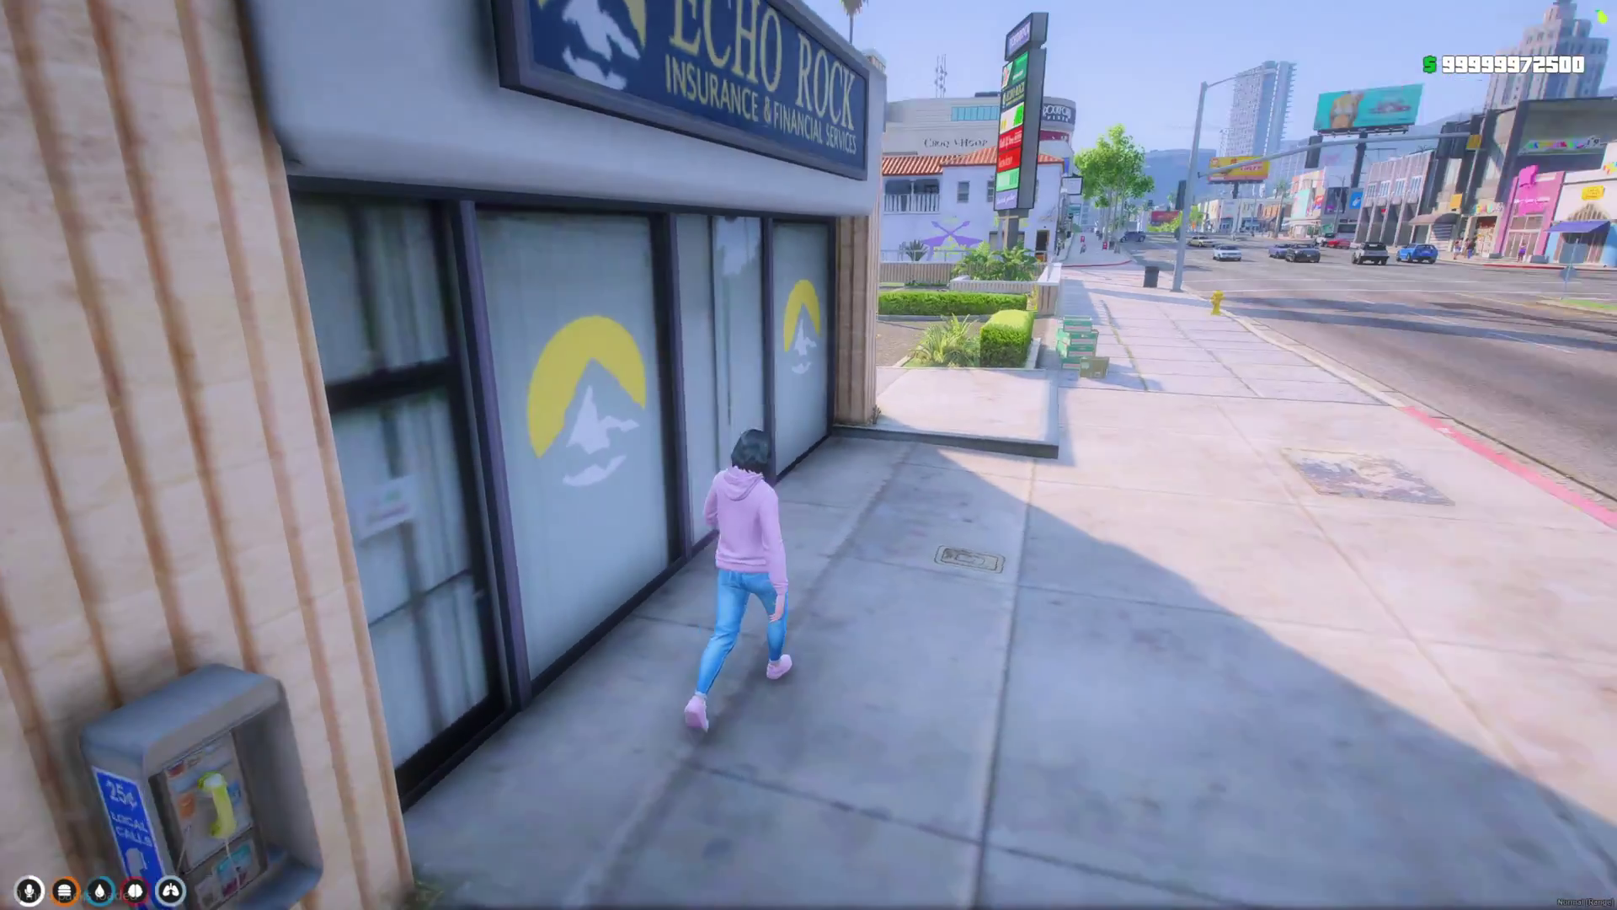
key(Tab)
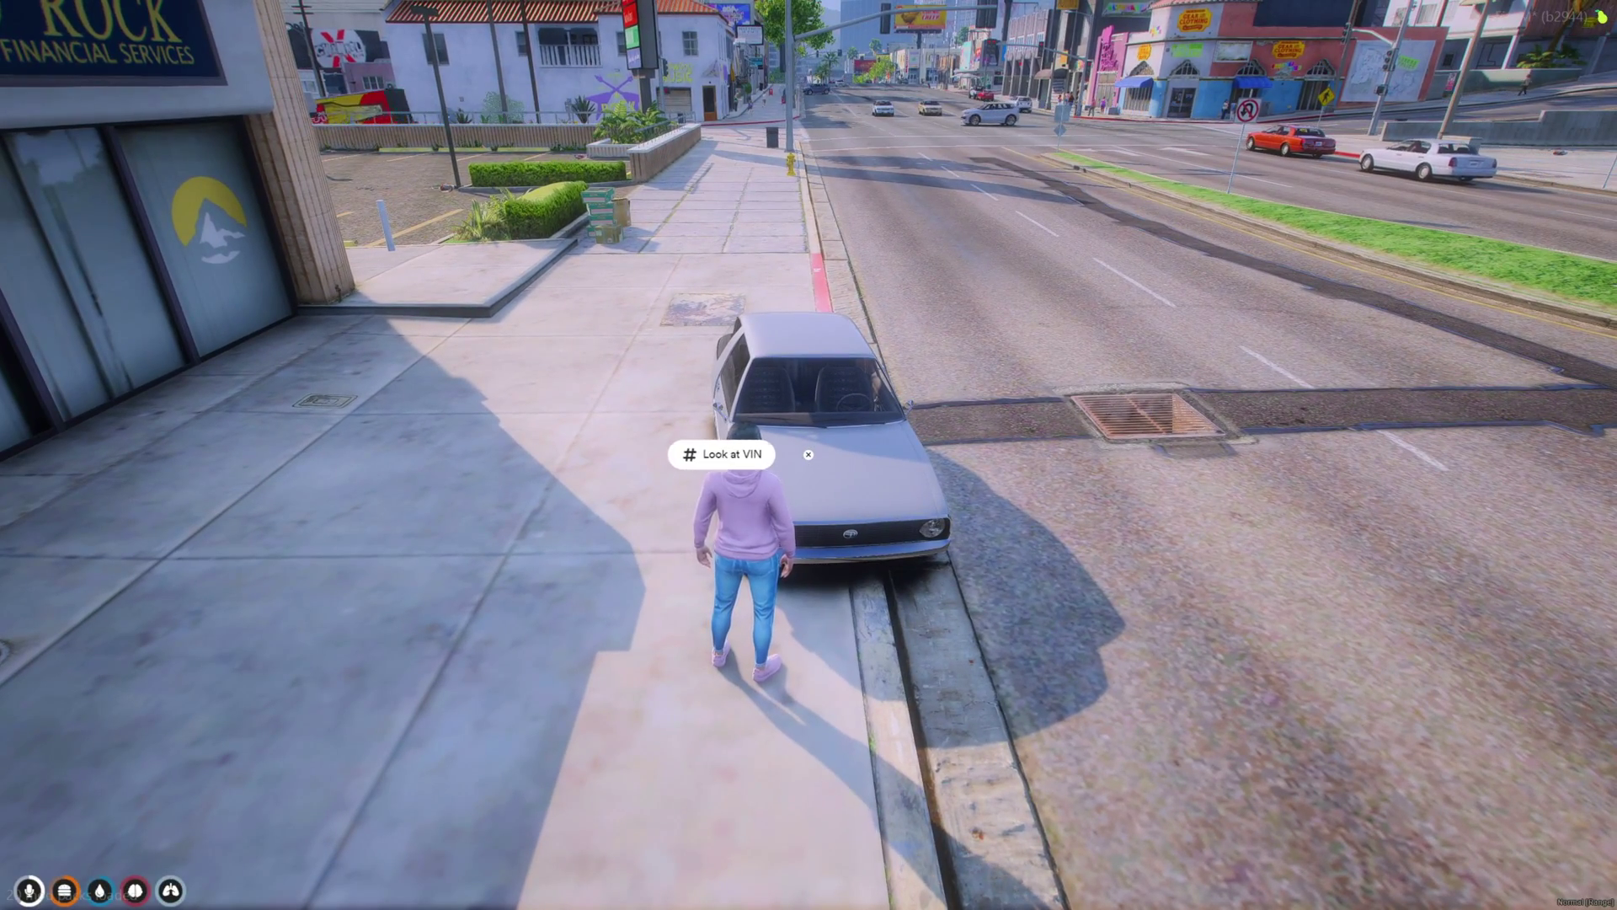
click(733, 455)
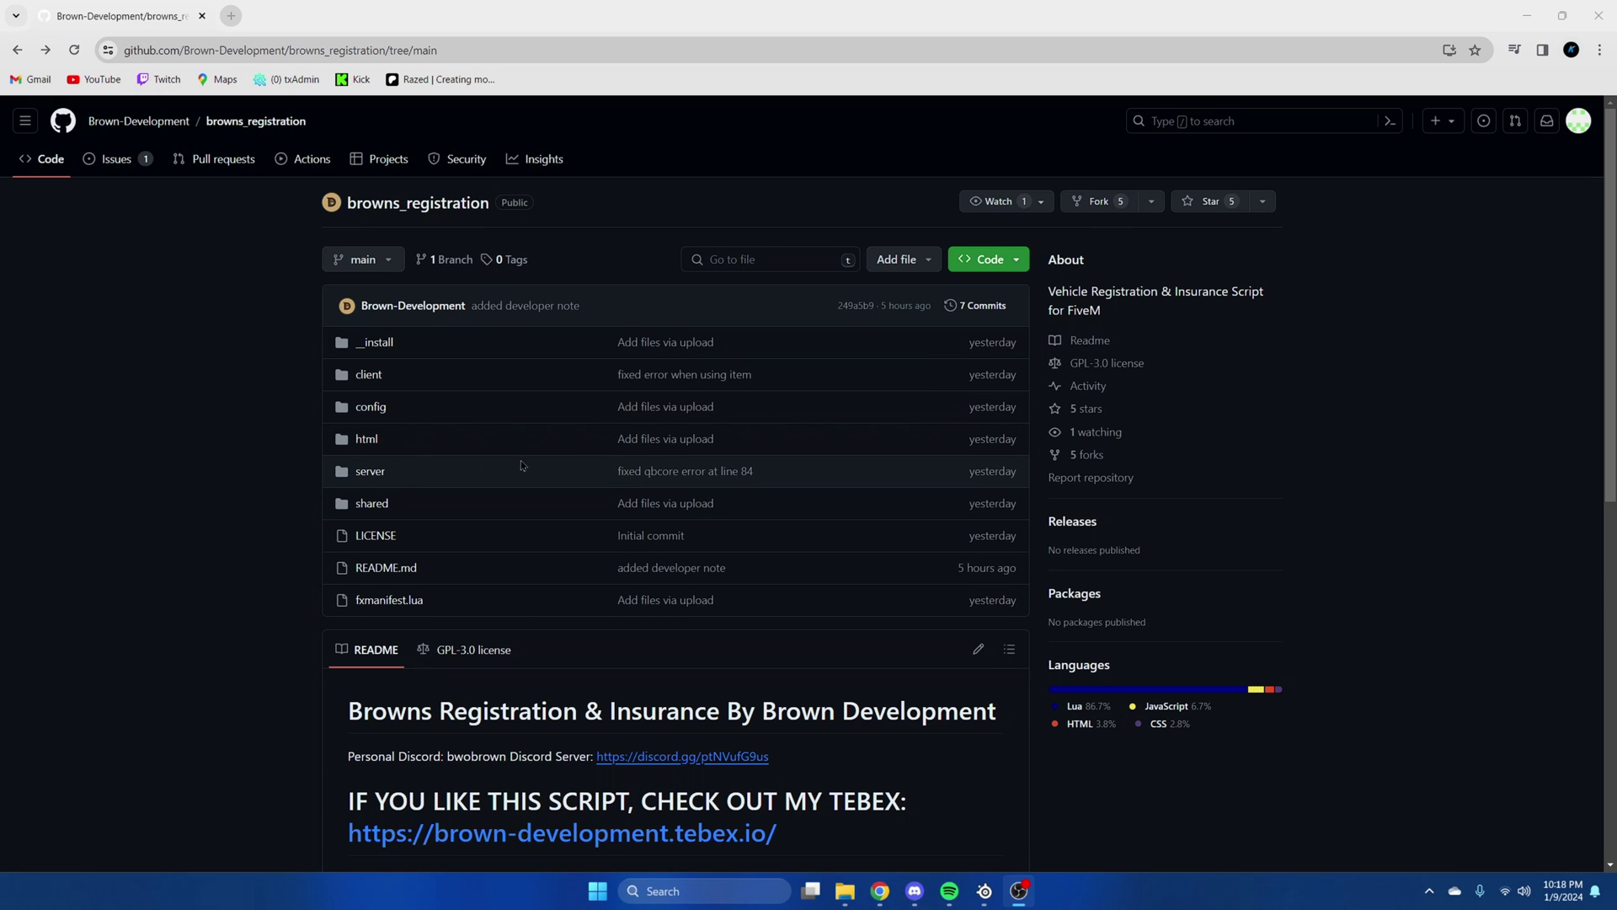
- Download the browns_registration repository as a ZIP and open the downloaded archive
click(991, 259)
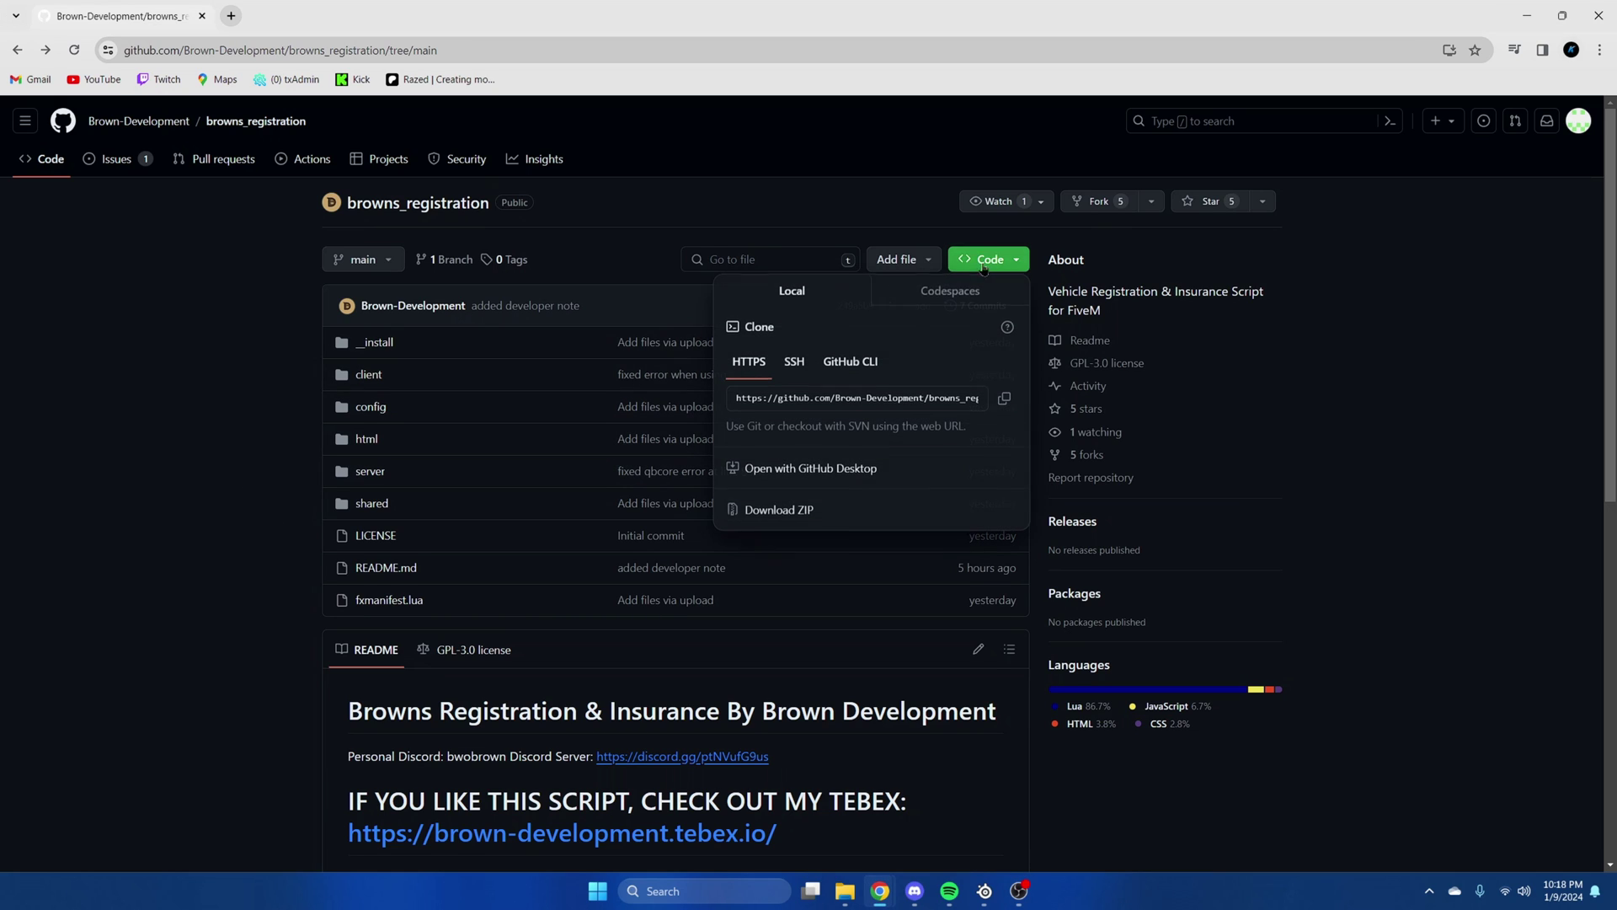
click(807, 512)
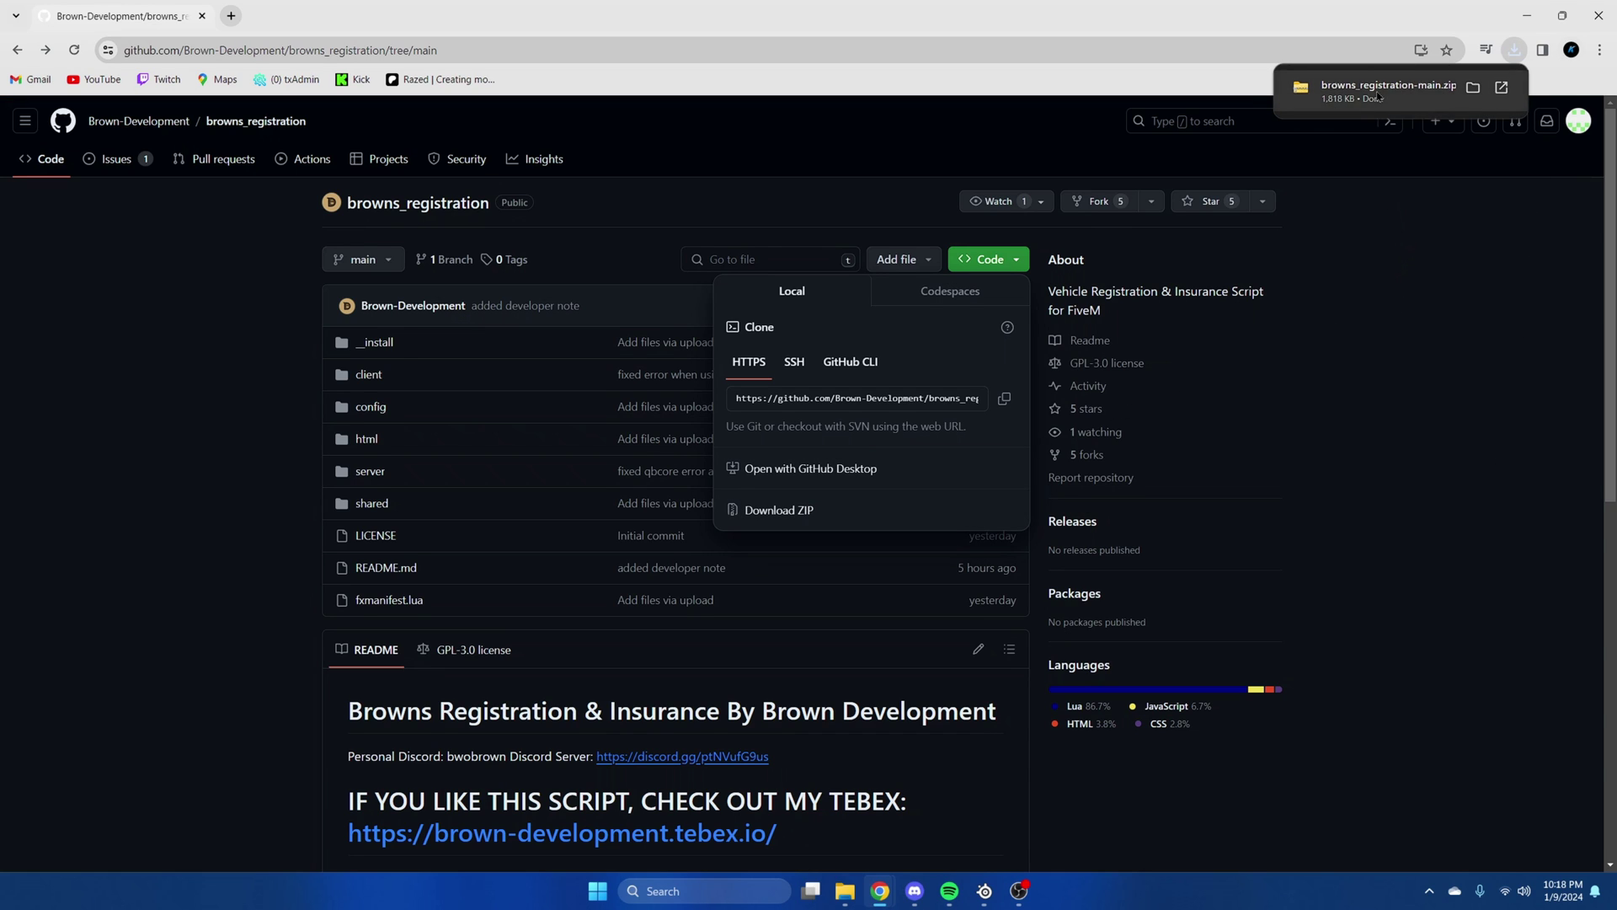
click(1424, 80)
- Extract the browns_registration-main folder from the archive into the QBCore server's resources folder
click(844, 890)
click(757, 810)
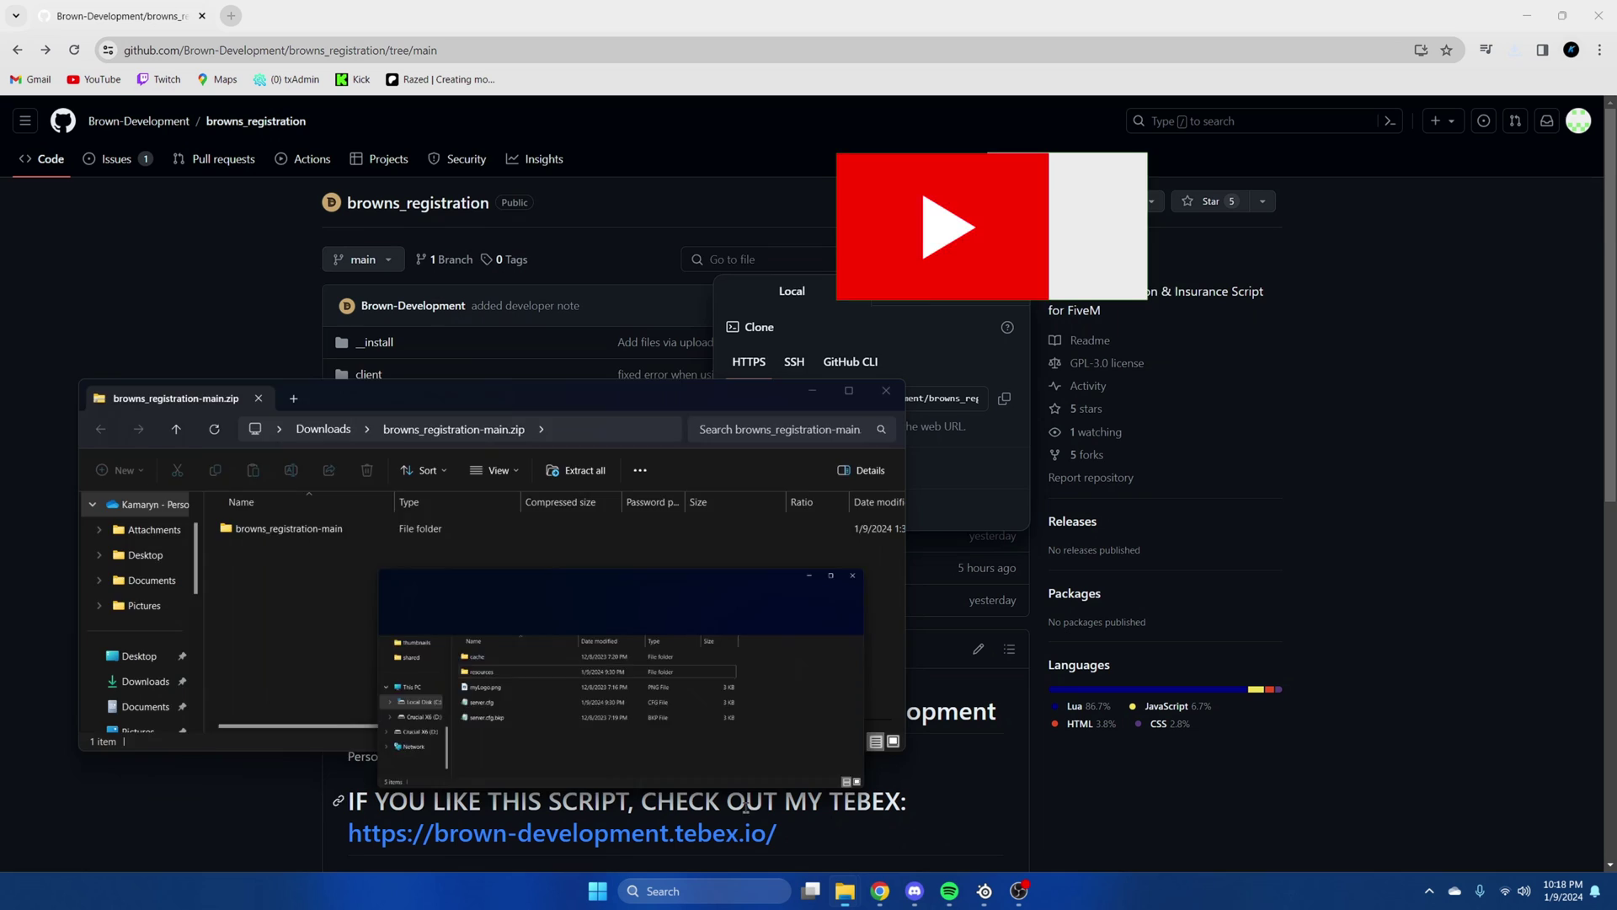
drag(455, 378, 875, 398)
double_click(653, 551)
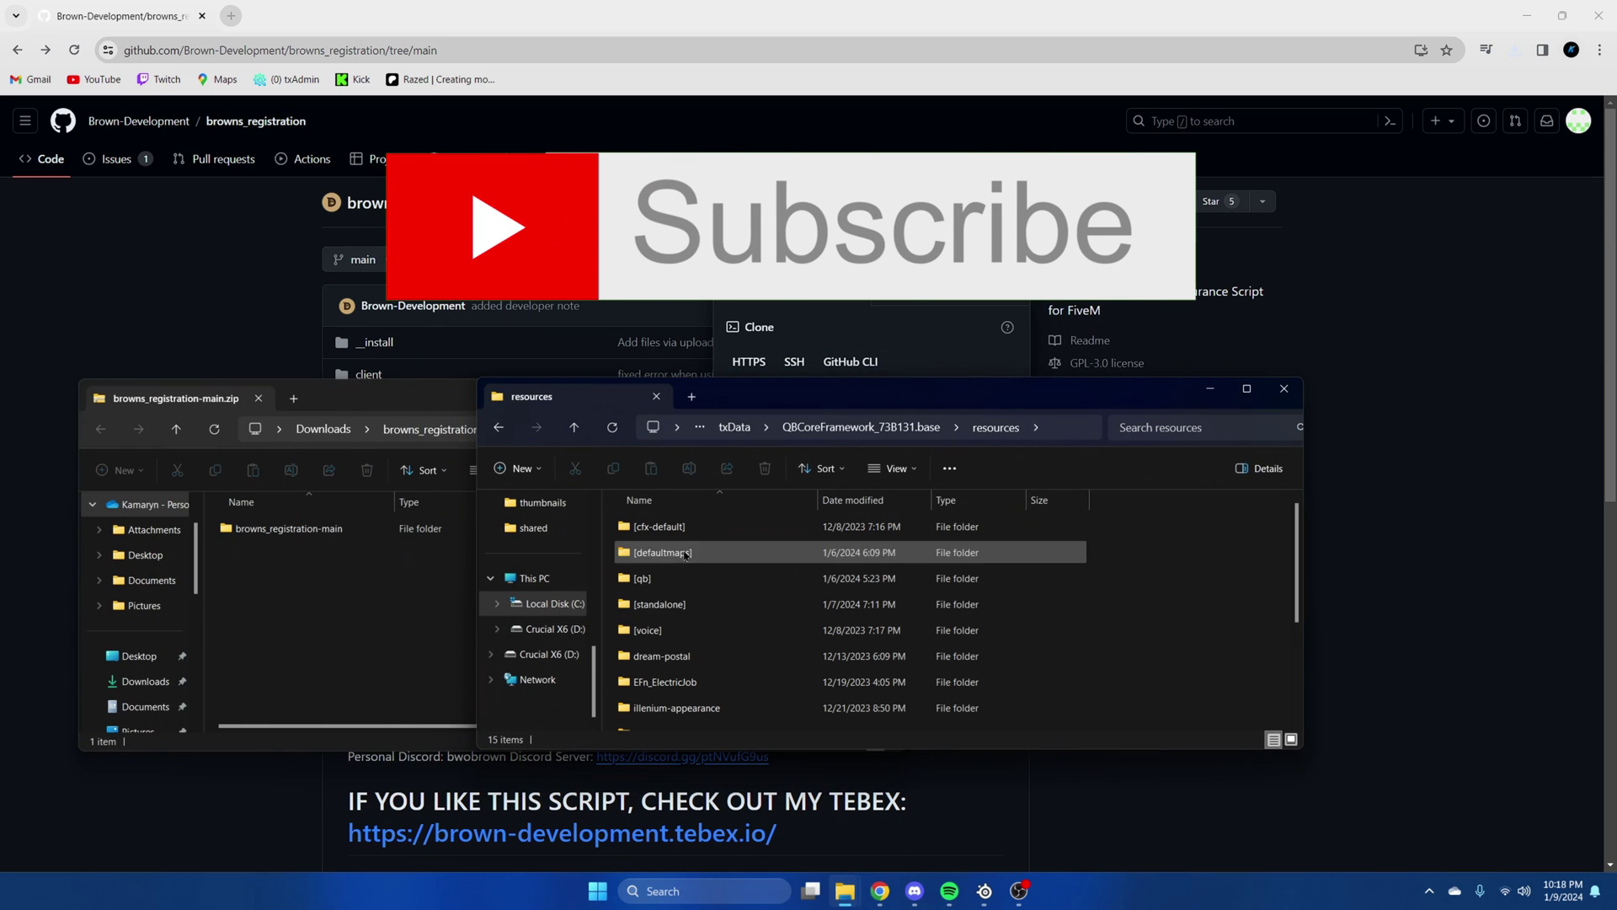
double_click(289, 528)
click(100, 429)
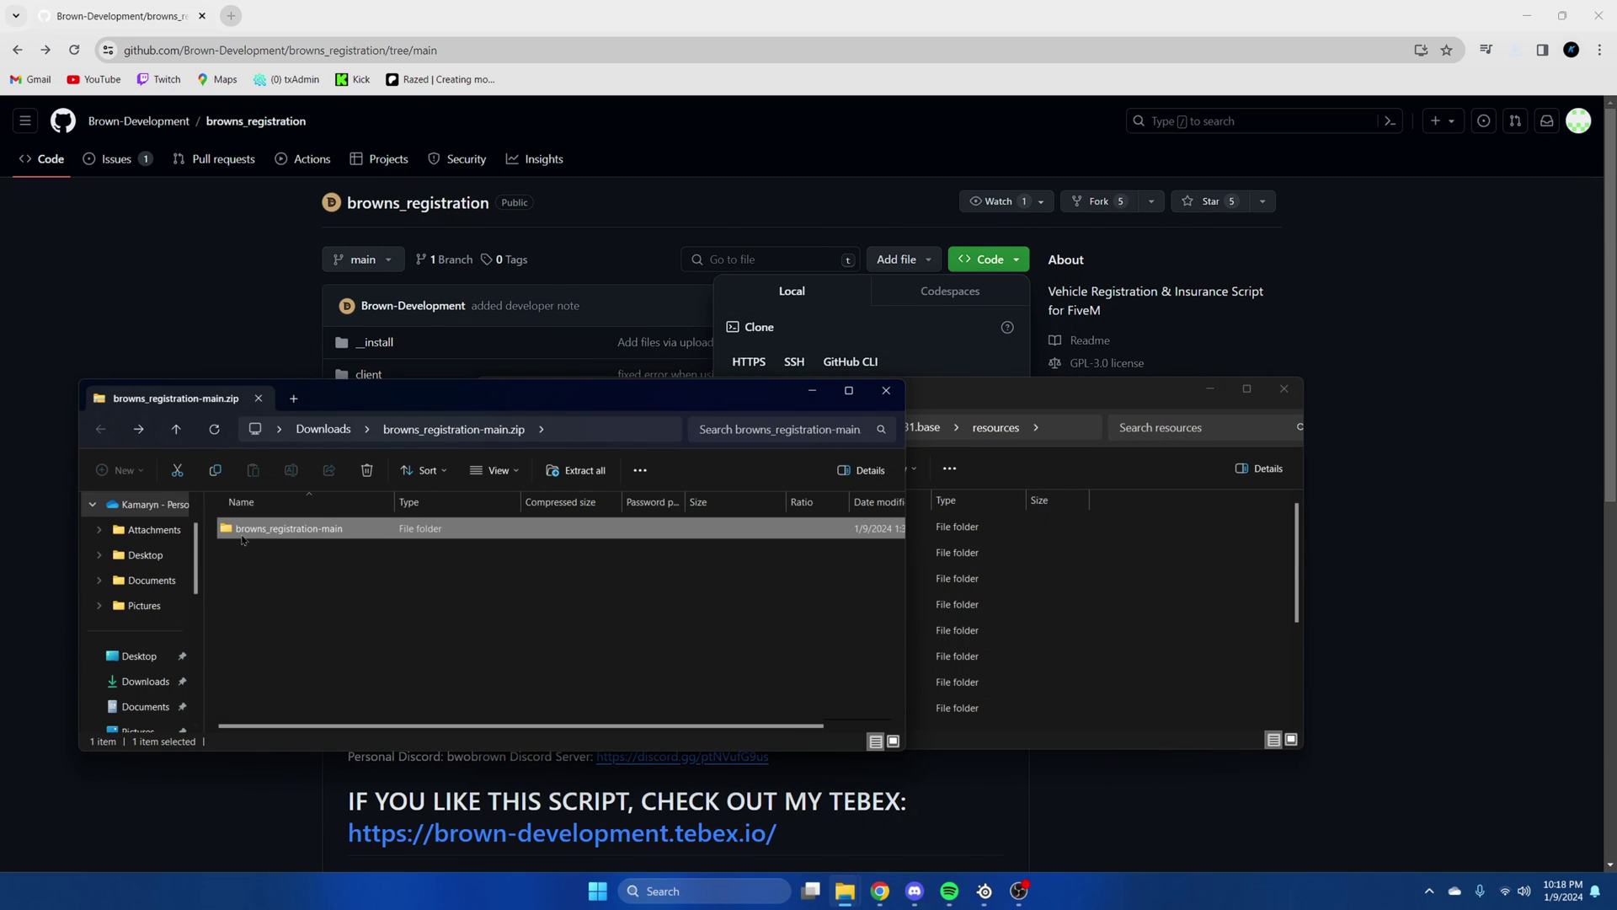
drag(278, 528, 1174, 632)
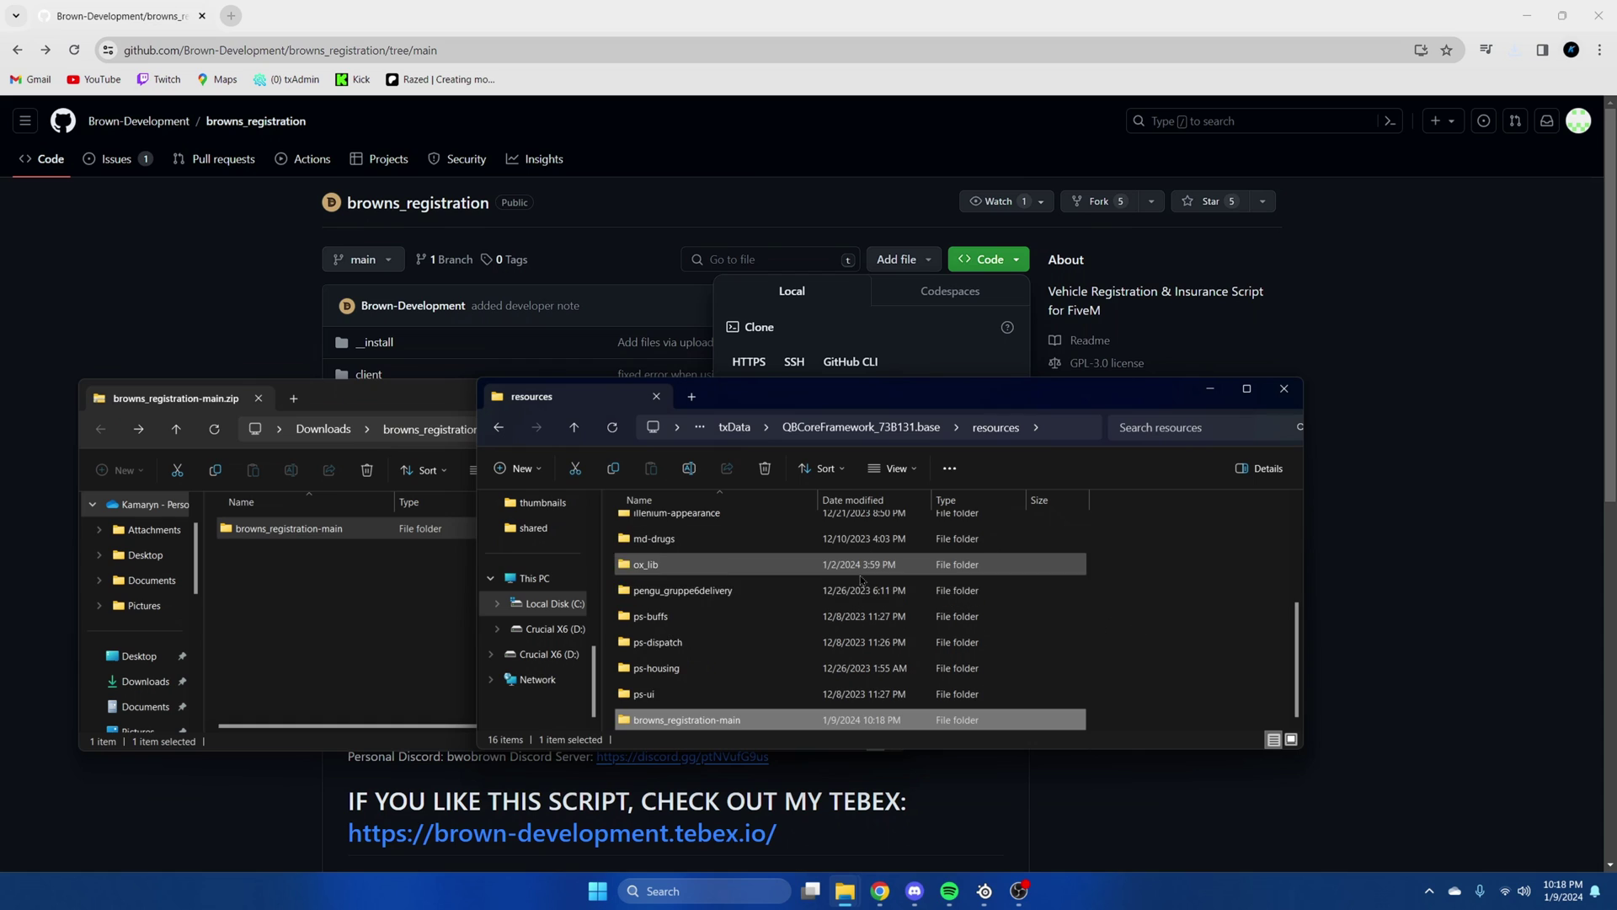
- Rename the browns_registration-main folder in resources as browns_registration
right_click(746, 722)
click(775, 704)
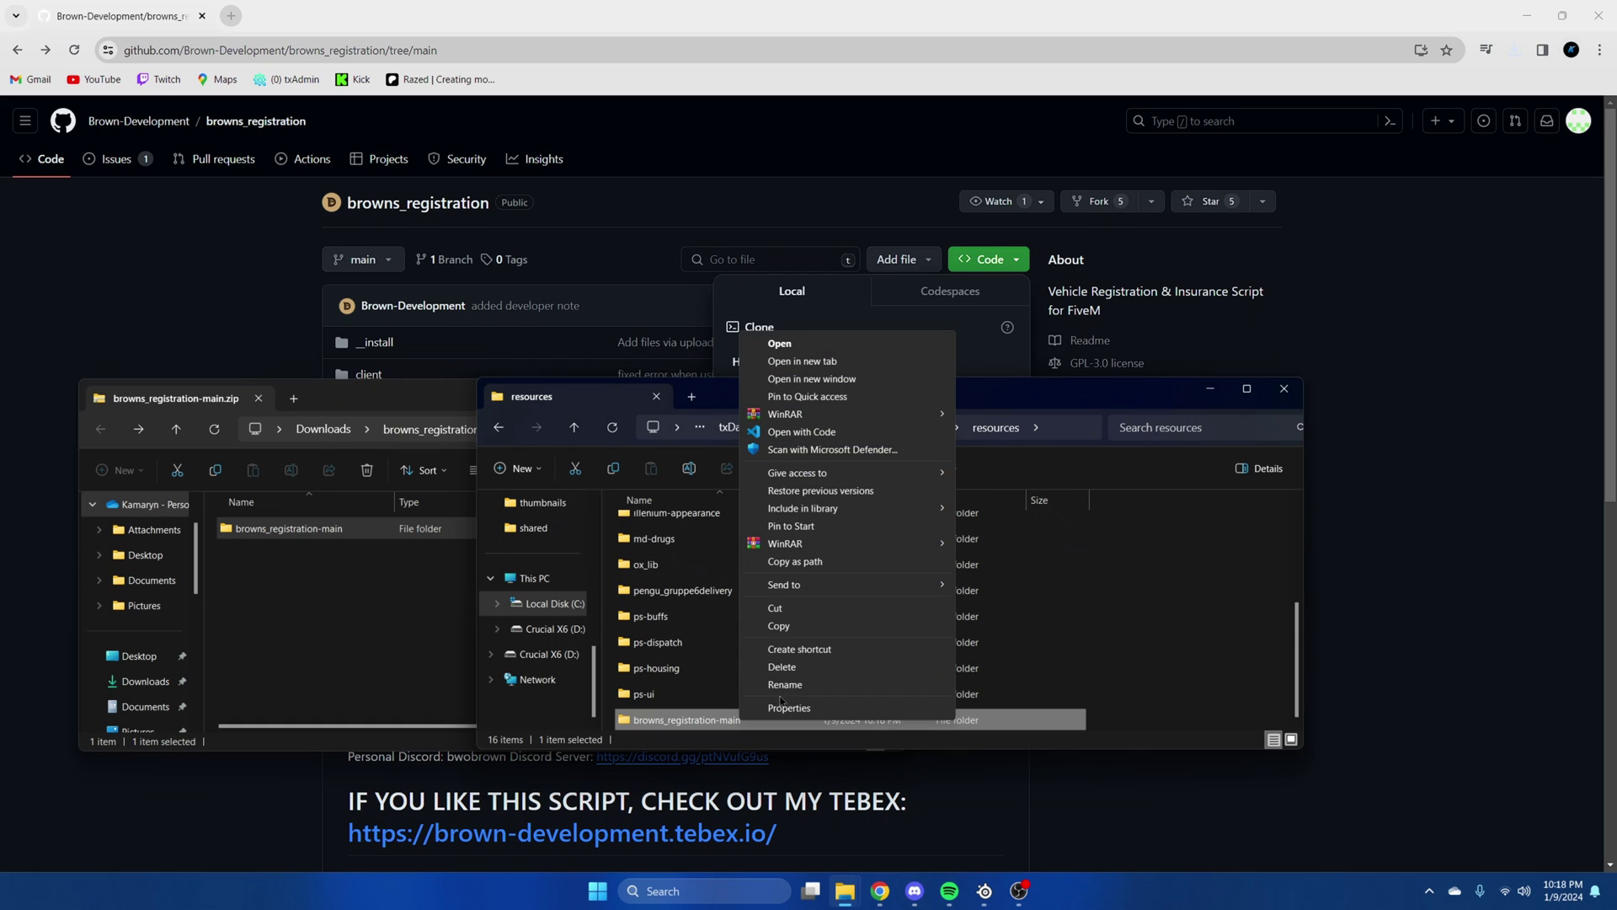
click(758, 691)
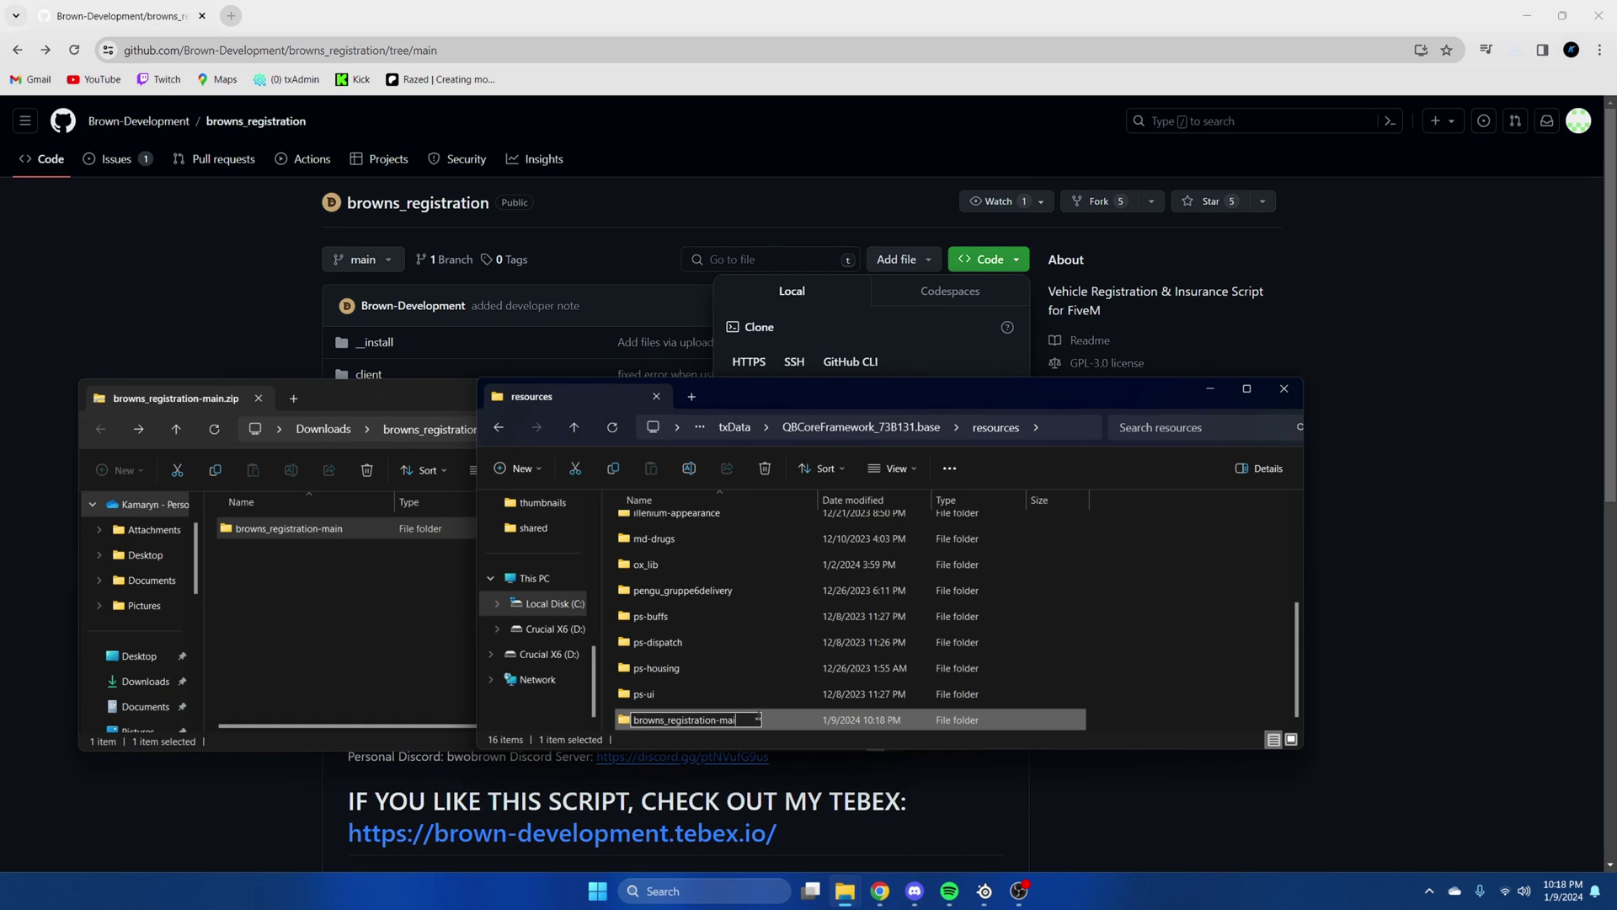
key(BackSpace)
key(BackSpace)
key(BackSpace)
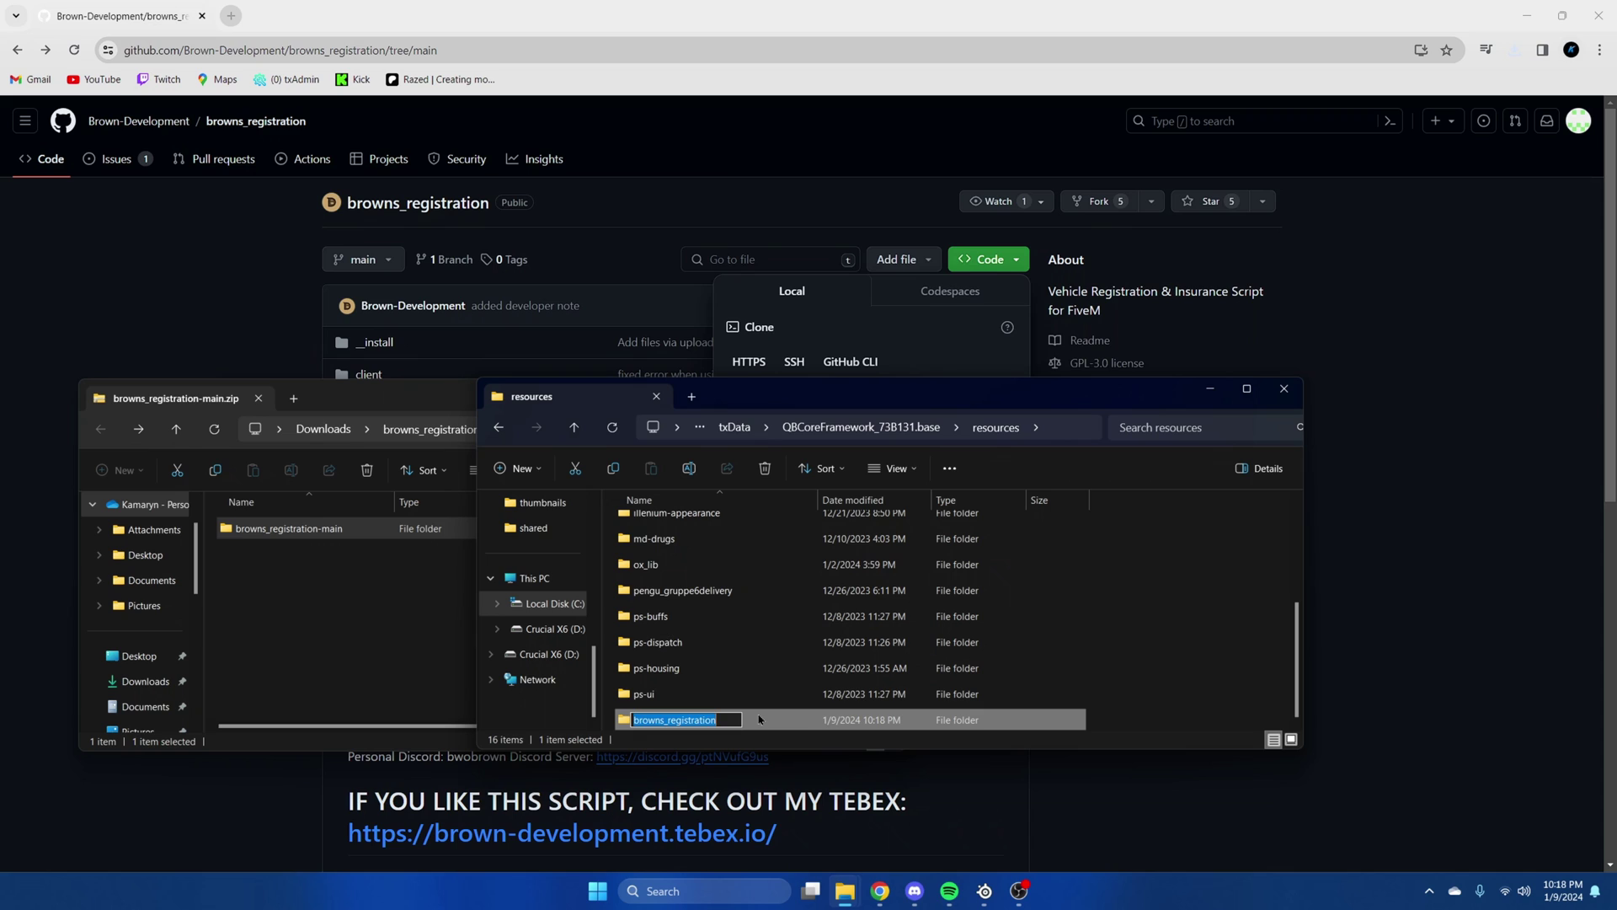
key(Return)
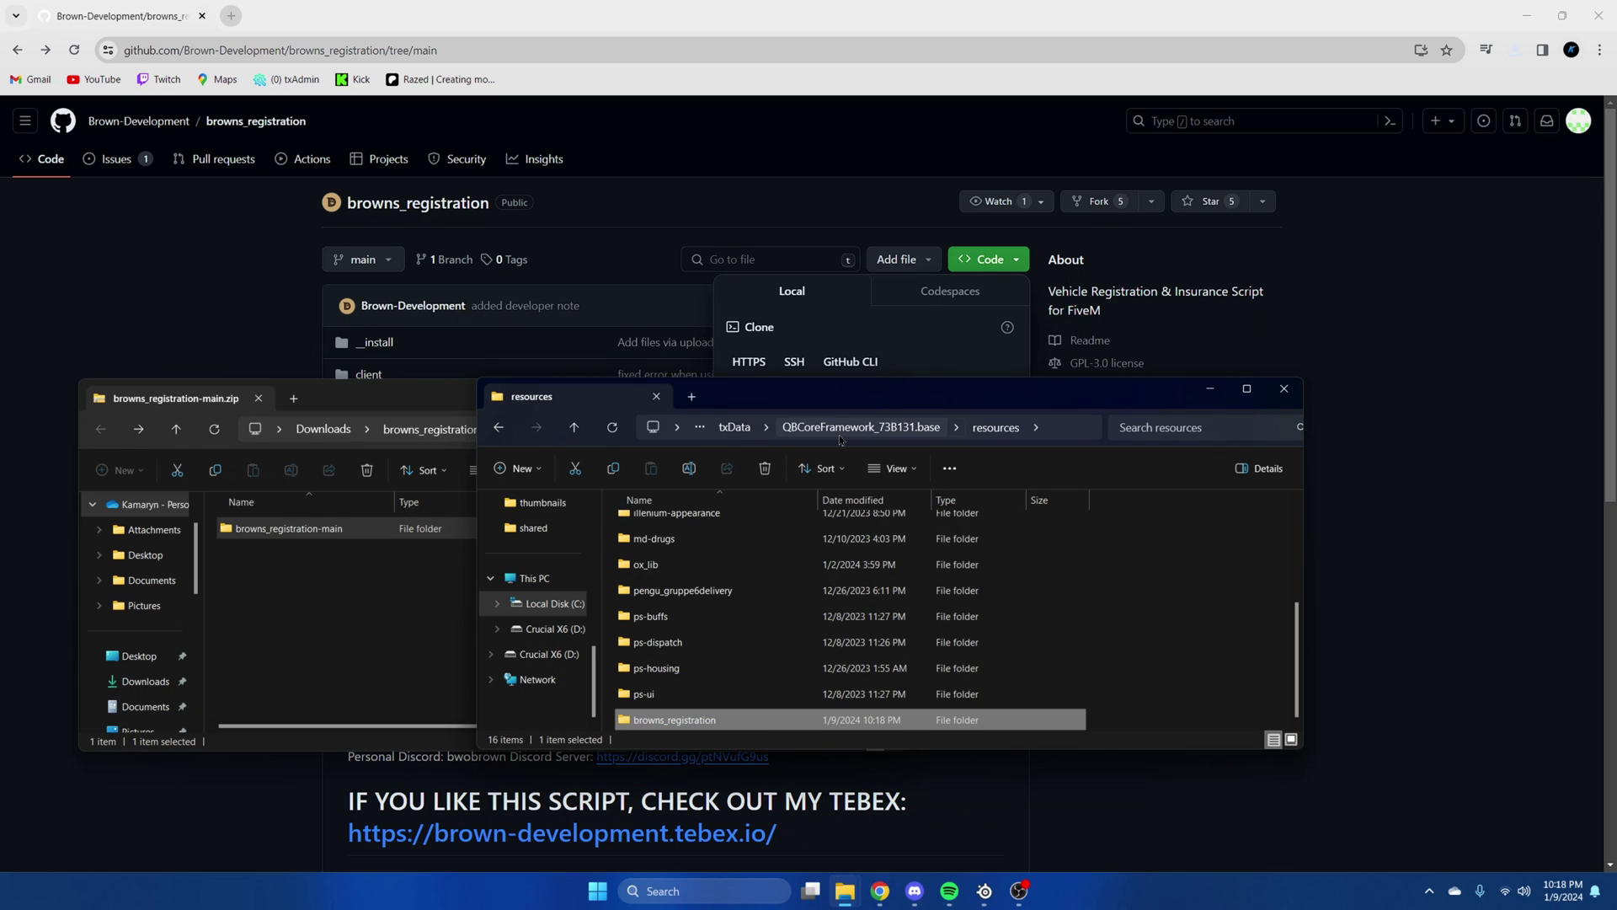
- Open server.cfg from the QBCoreFramework_73B131.base folder in Visual Studio Code
click(861, 427)
click(698, 608)
right_click(697, 608)
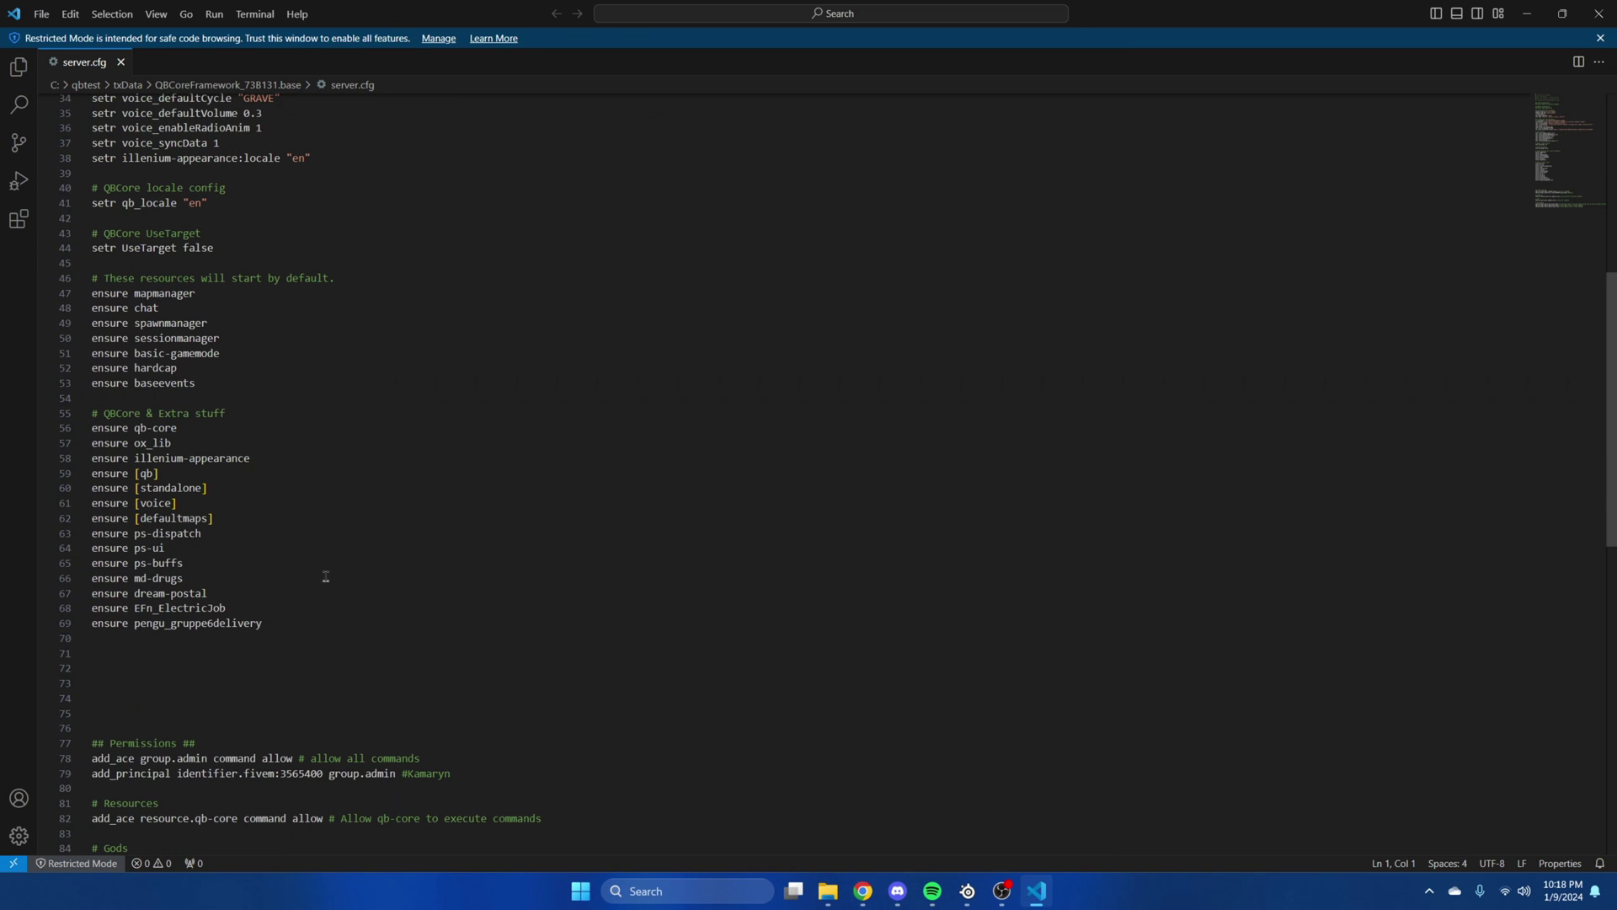
- Add the line "ensure browns_registration" below "ensure pengu_gruppe6delivery" in server.cfg and save the file
click(315, 623)
key(Return)
text(e)
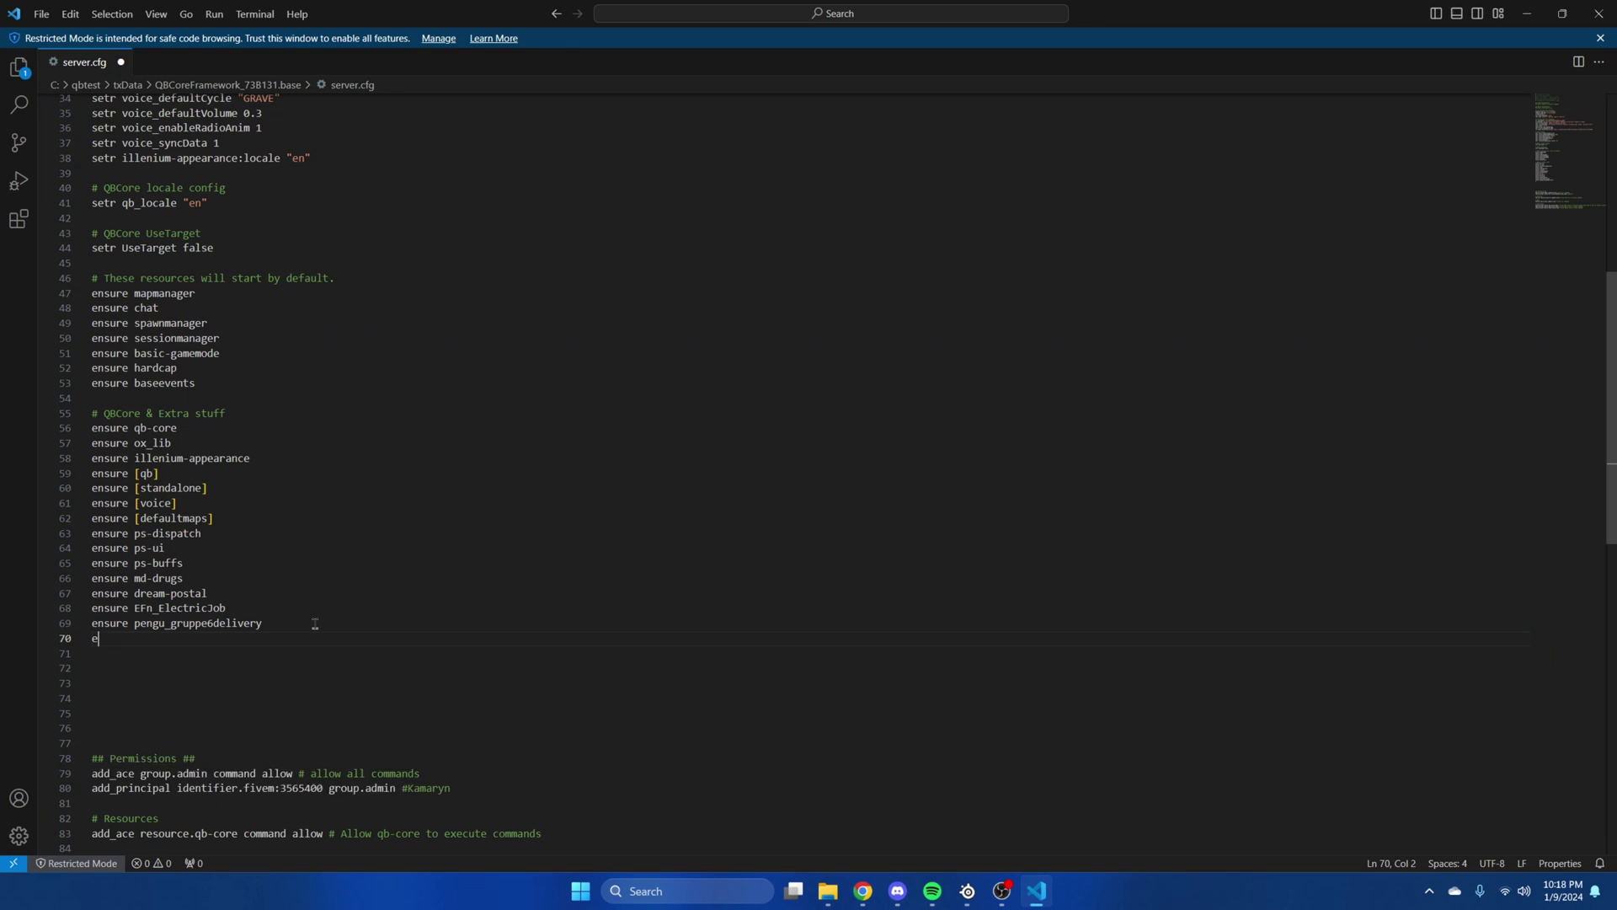
text(nsure browns_registration)
click(41, 14)
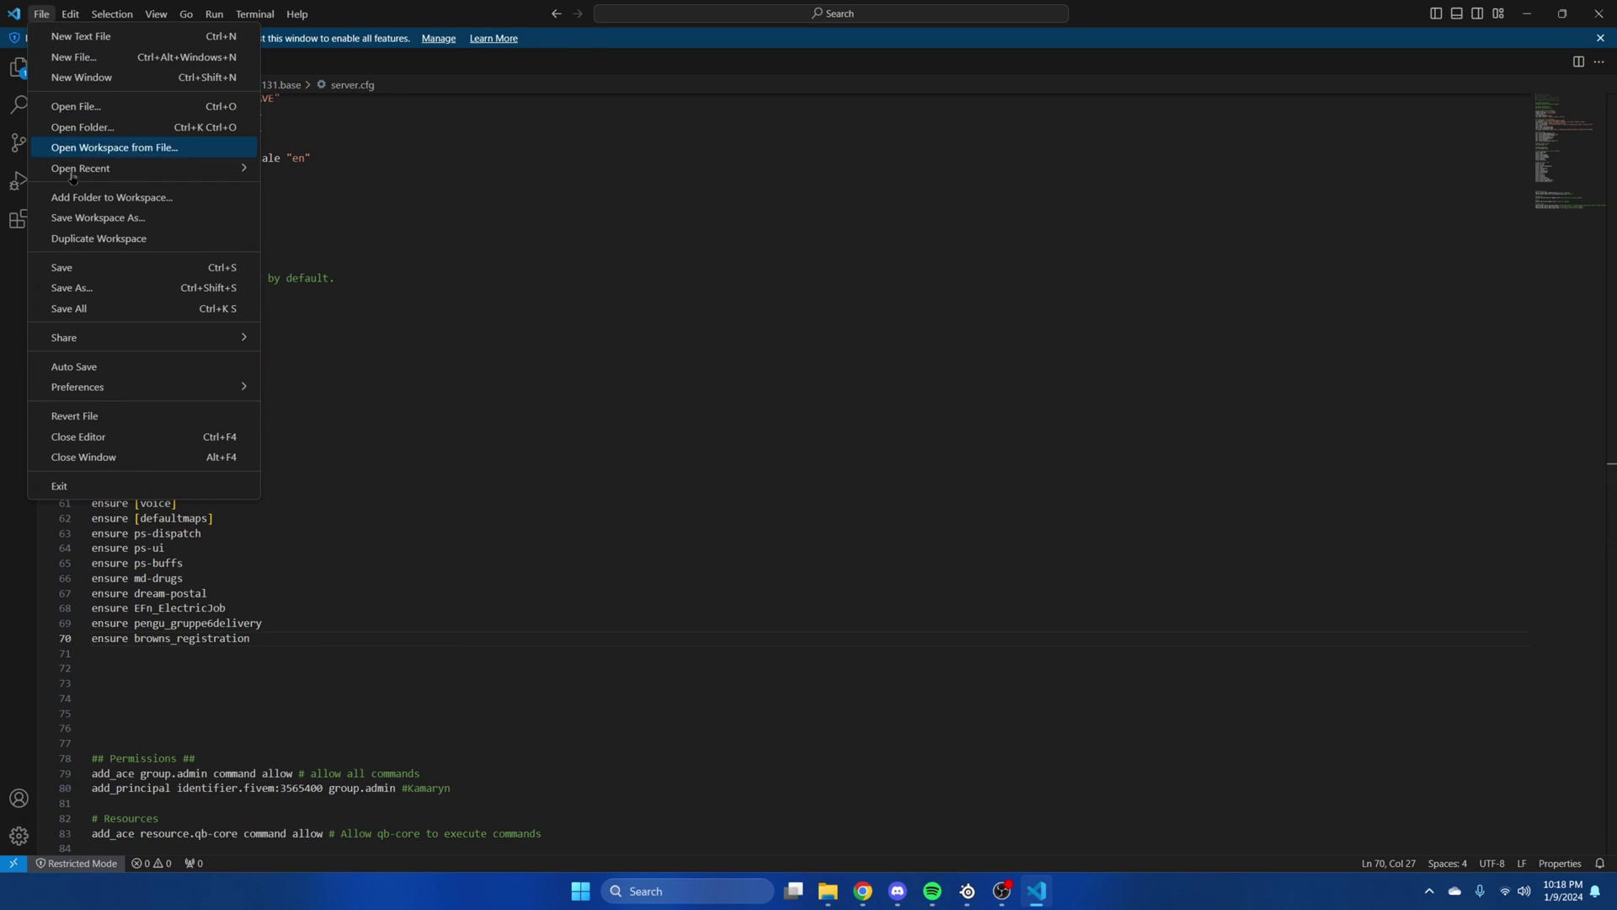
click(67, 270)
- In File Explorer, copy vehicle_ins.png and vehicle_reg.png from the inventory_images folder inside browns_registration's __install folder
mouse_move(827, 890)
click(741, 809)
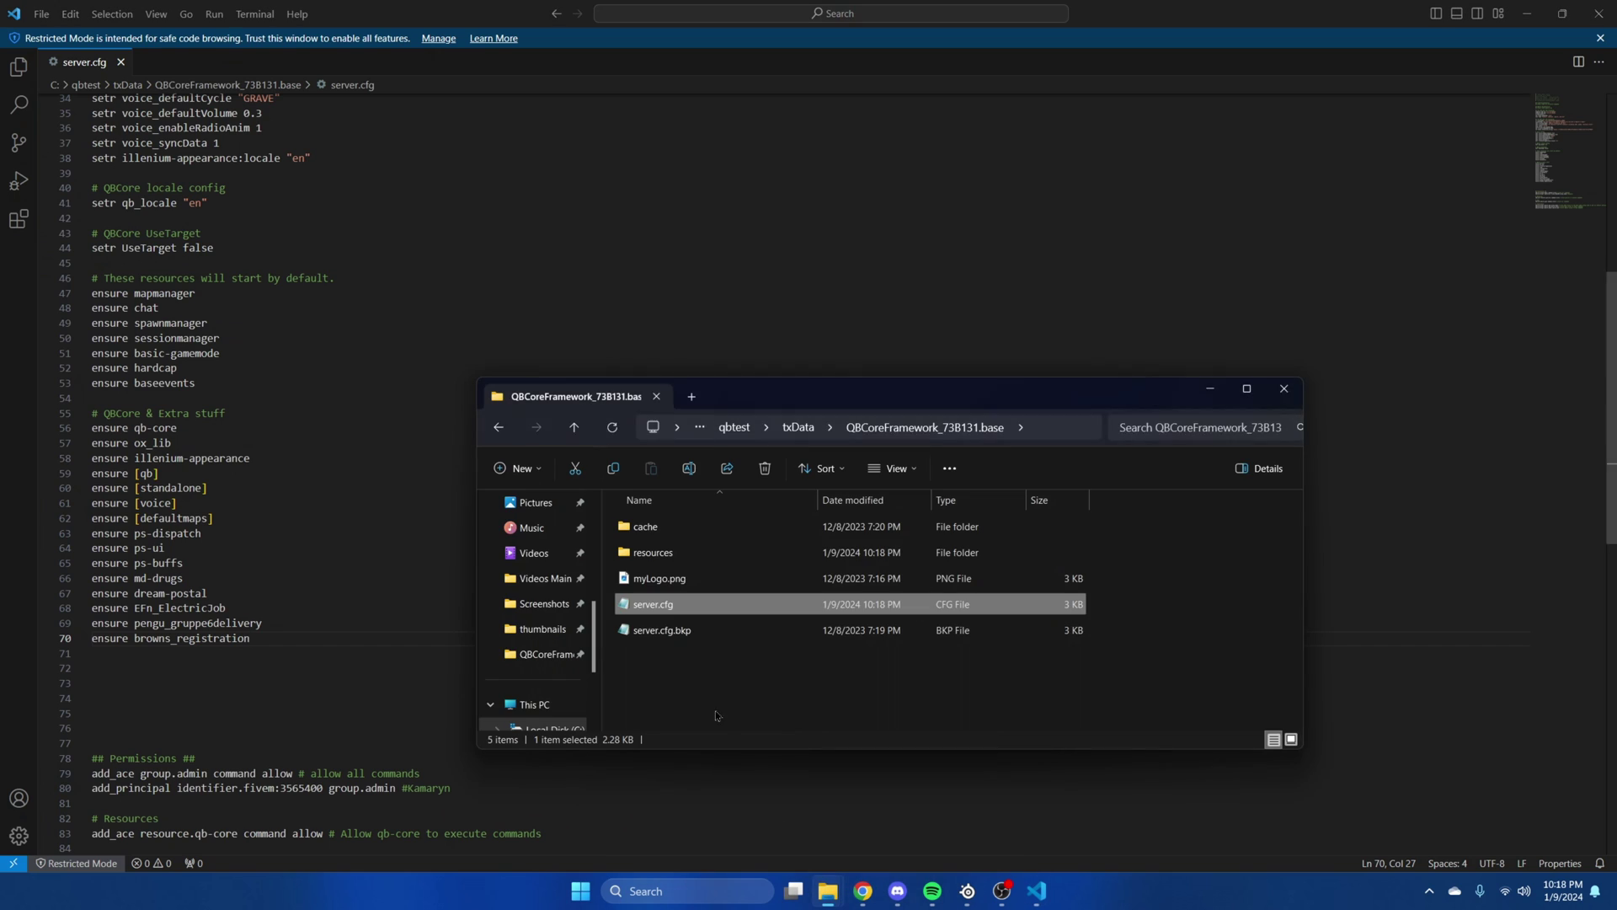
double_click(689, 550)
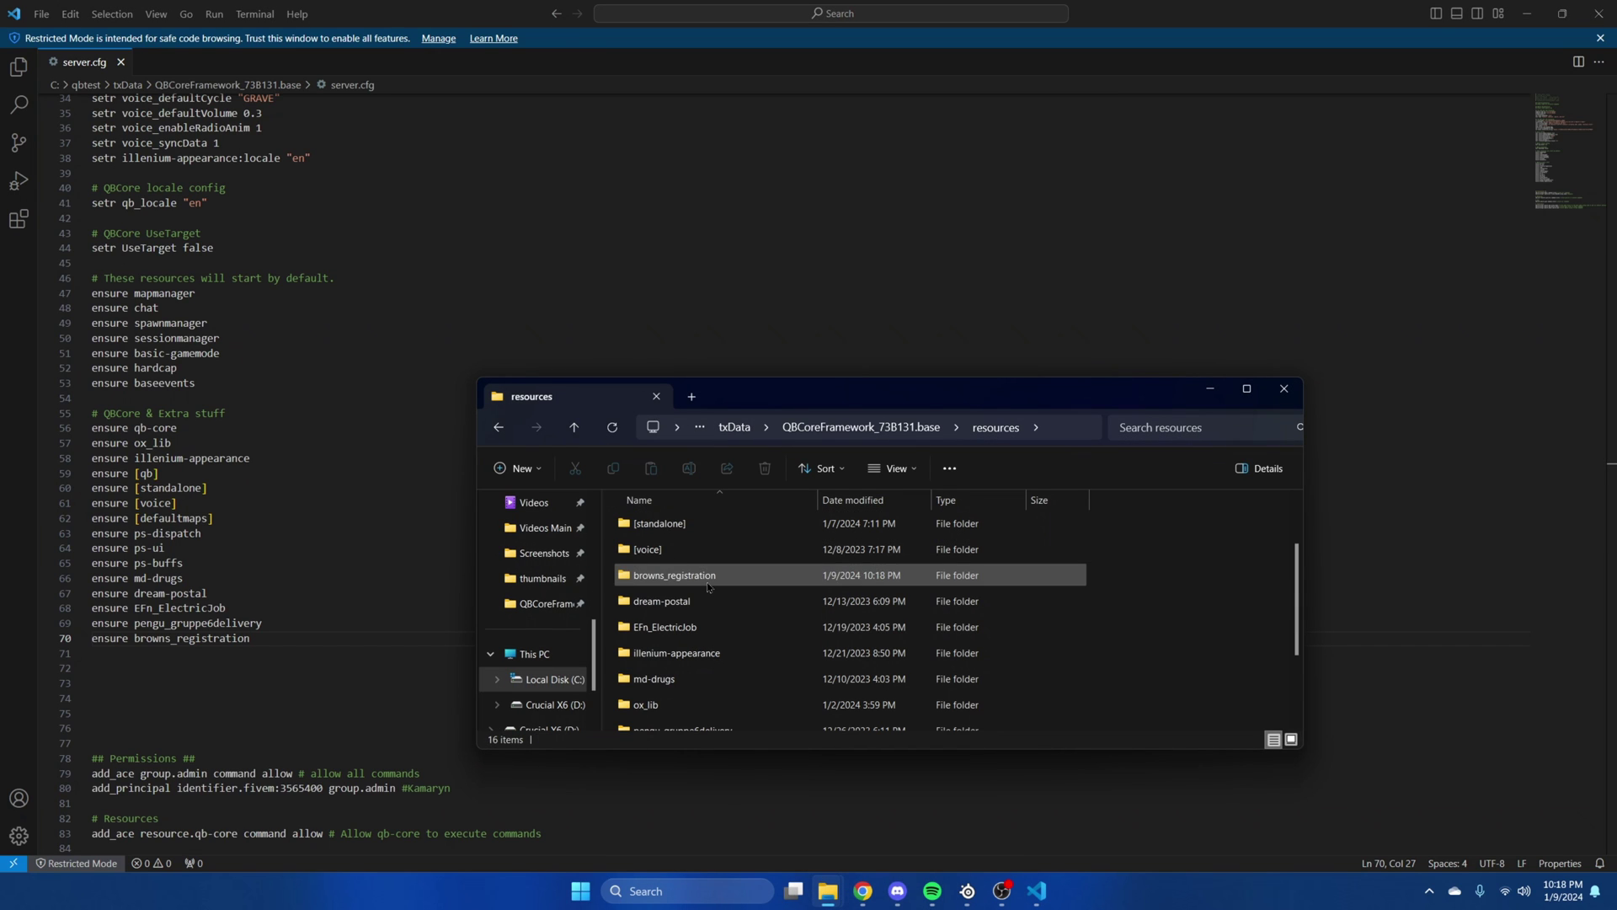
double_click(717, 579)
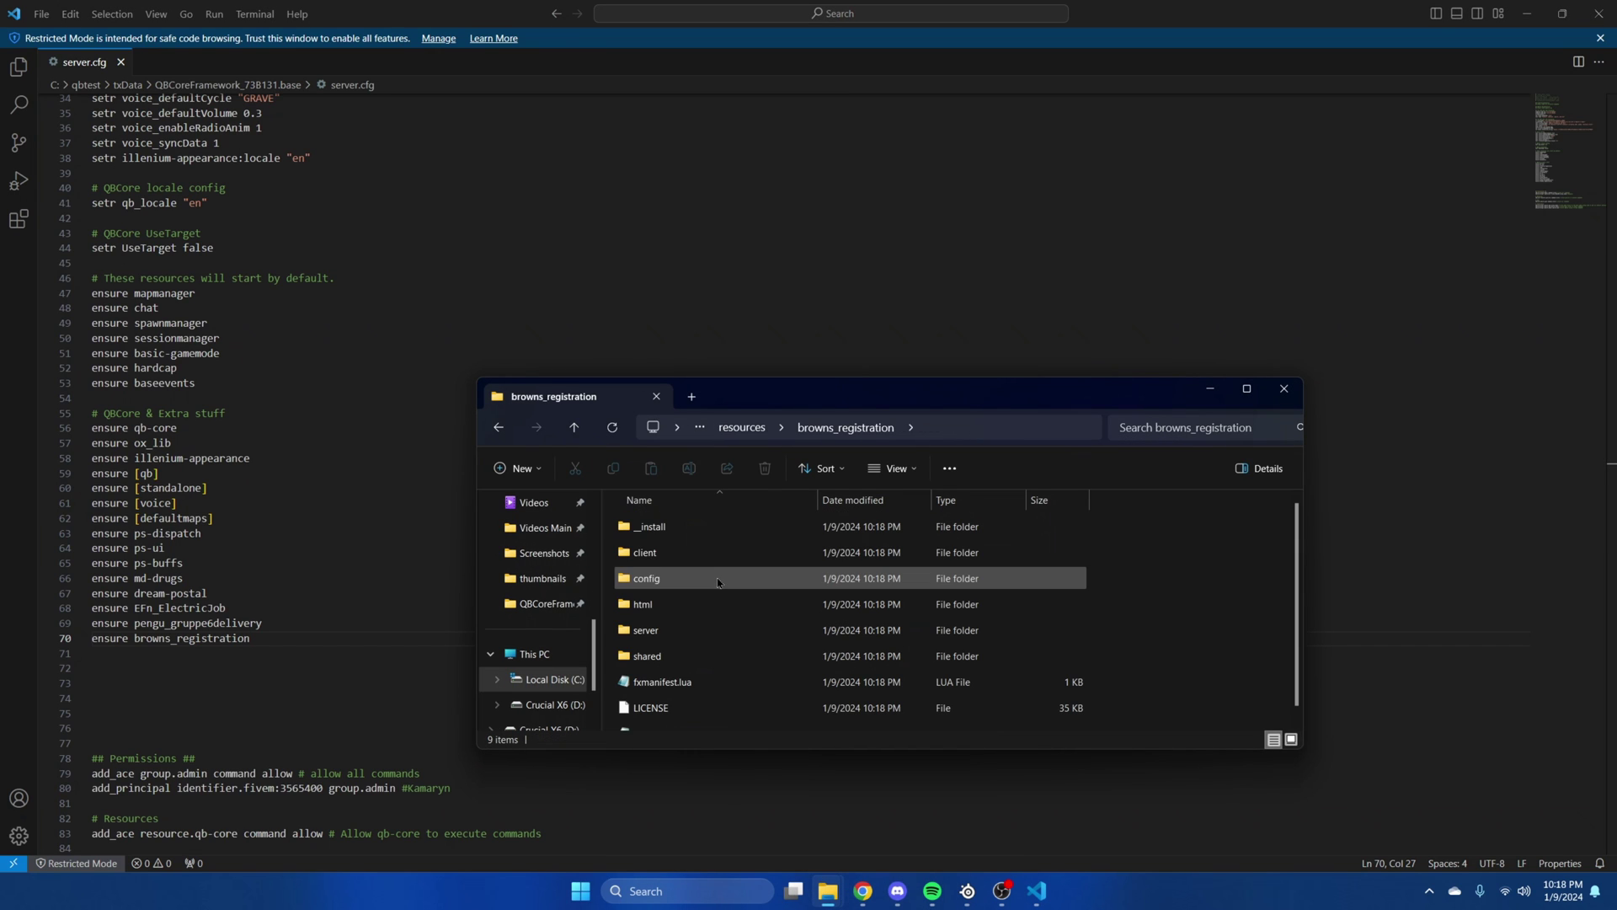
double_click(684, 531)
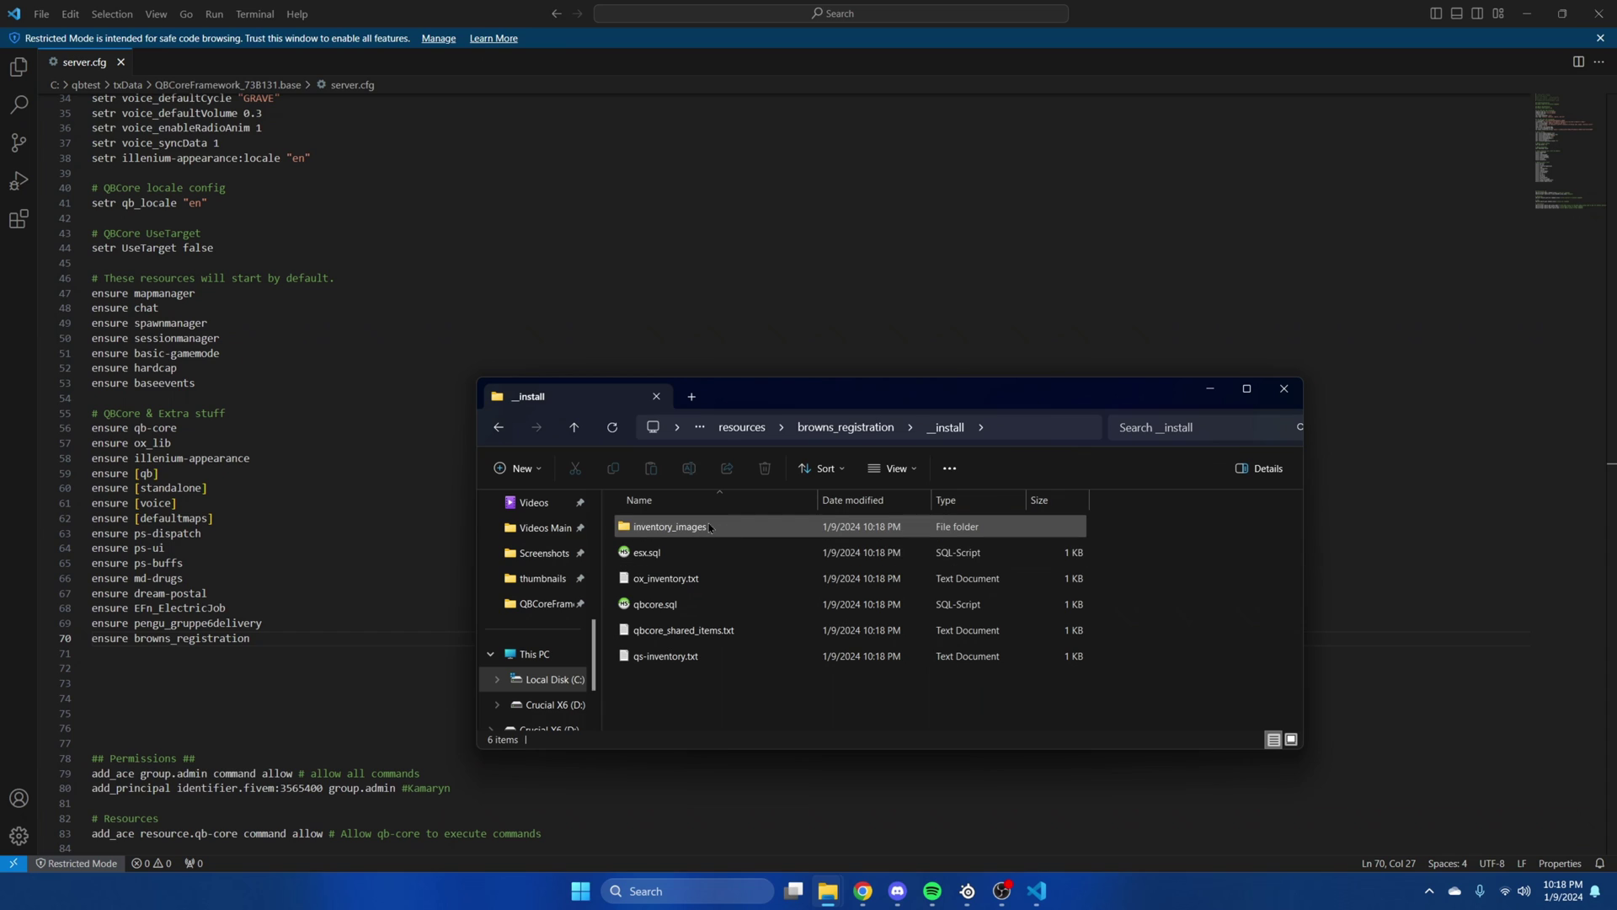
double_click(710, 527)
drag(821, 563, 669, 573)
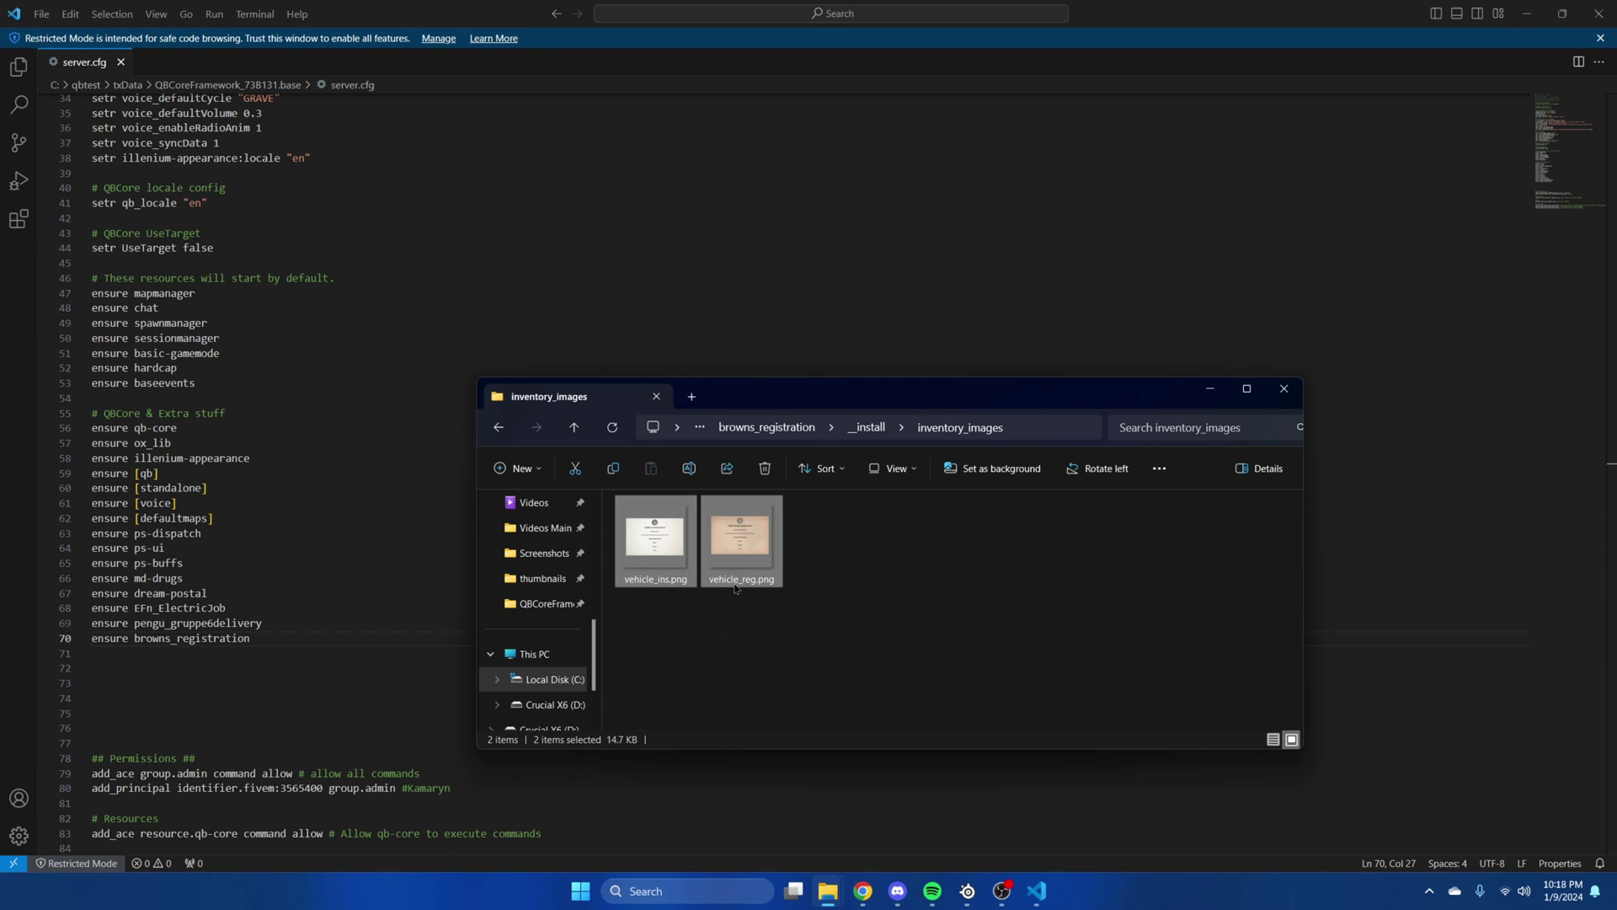
- Paste the two vehicle document images into the html/images folder of qb-inventory, inside the [qb] resources
click(767, 427)
click(743, 428)
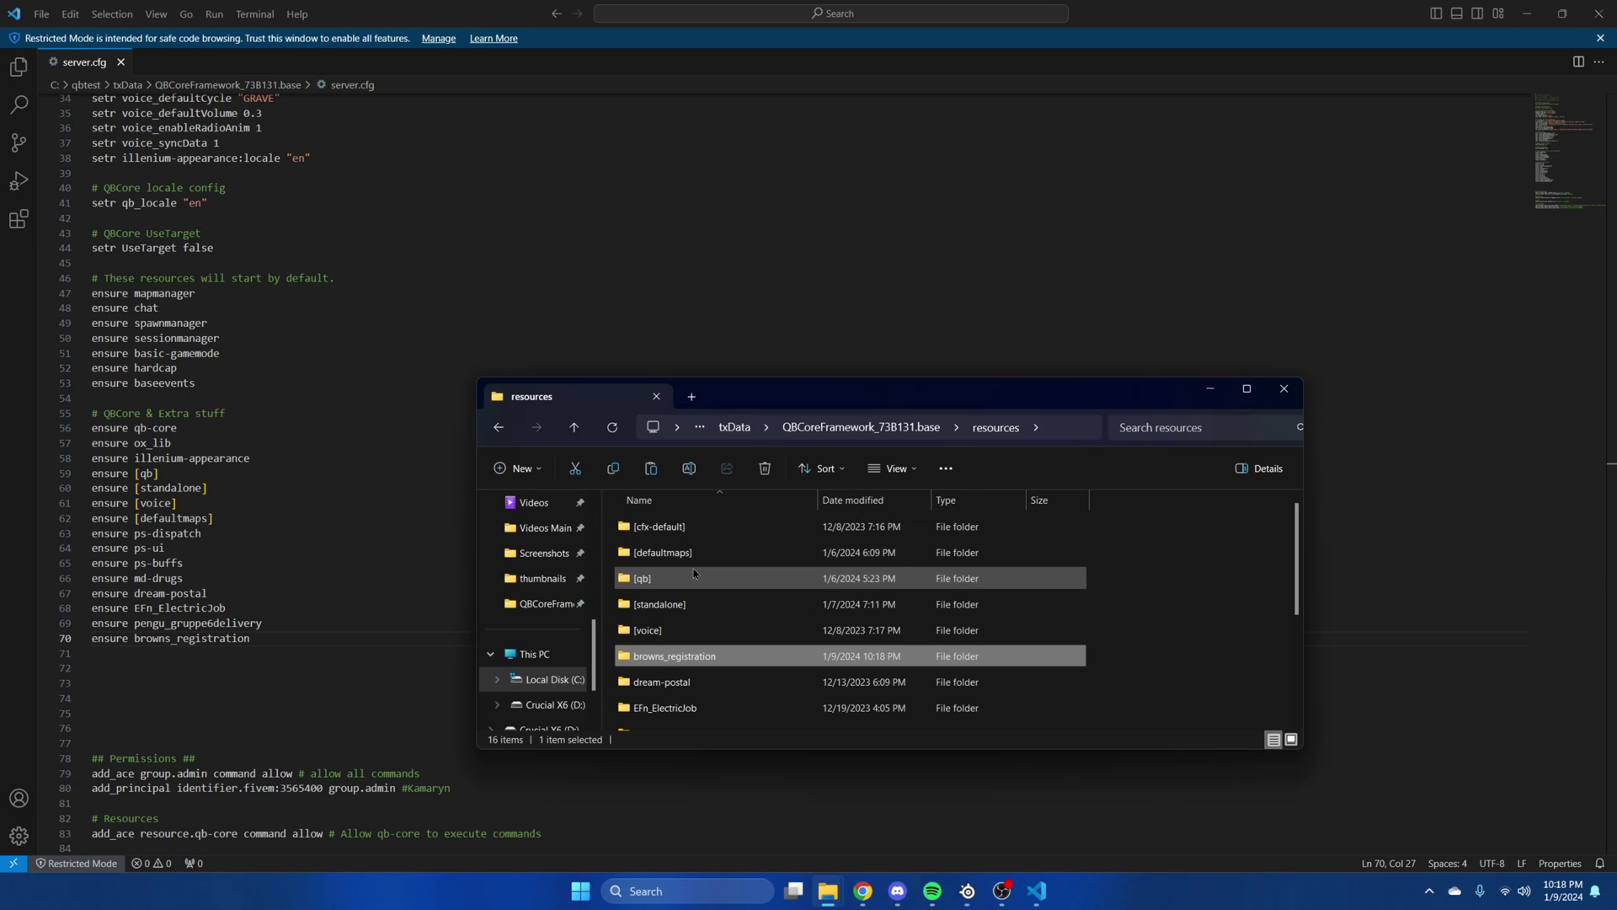
double_click(665, 578)
scroll(695, 572, down, 3)
scroll(695, 573, down, 3)
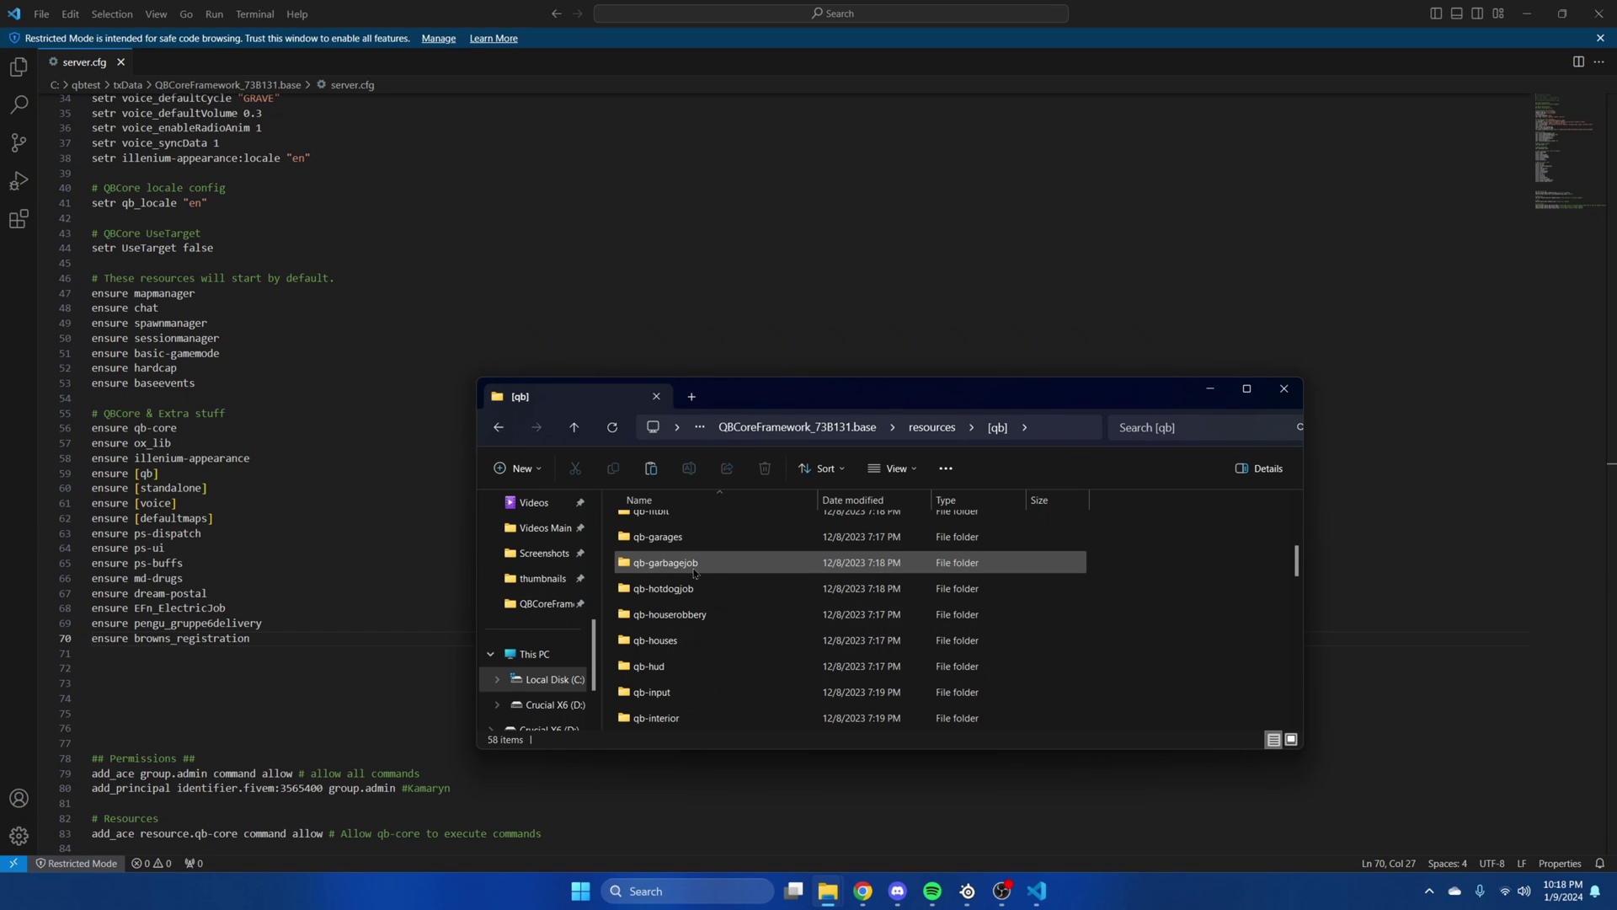
double_click(699, 579)
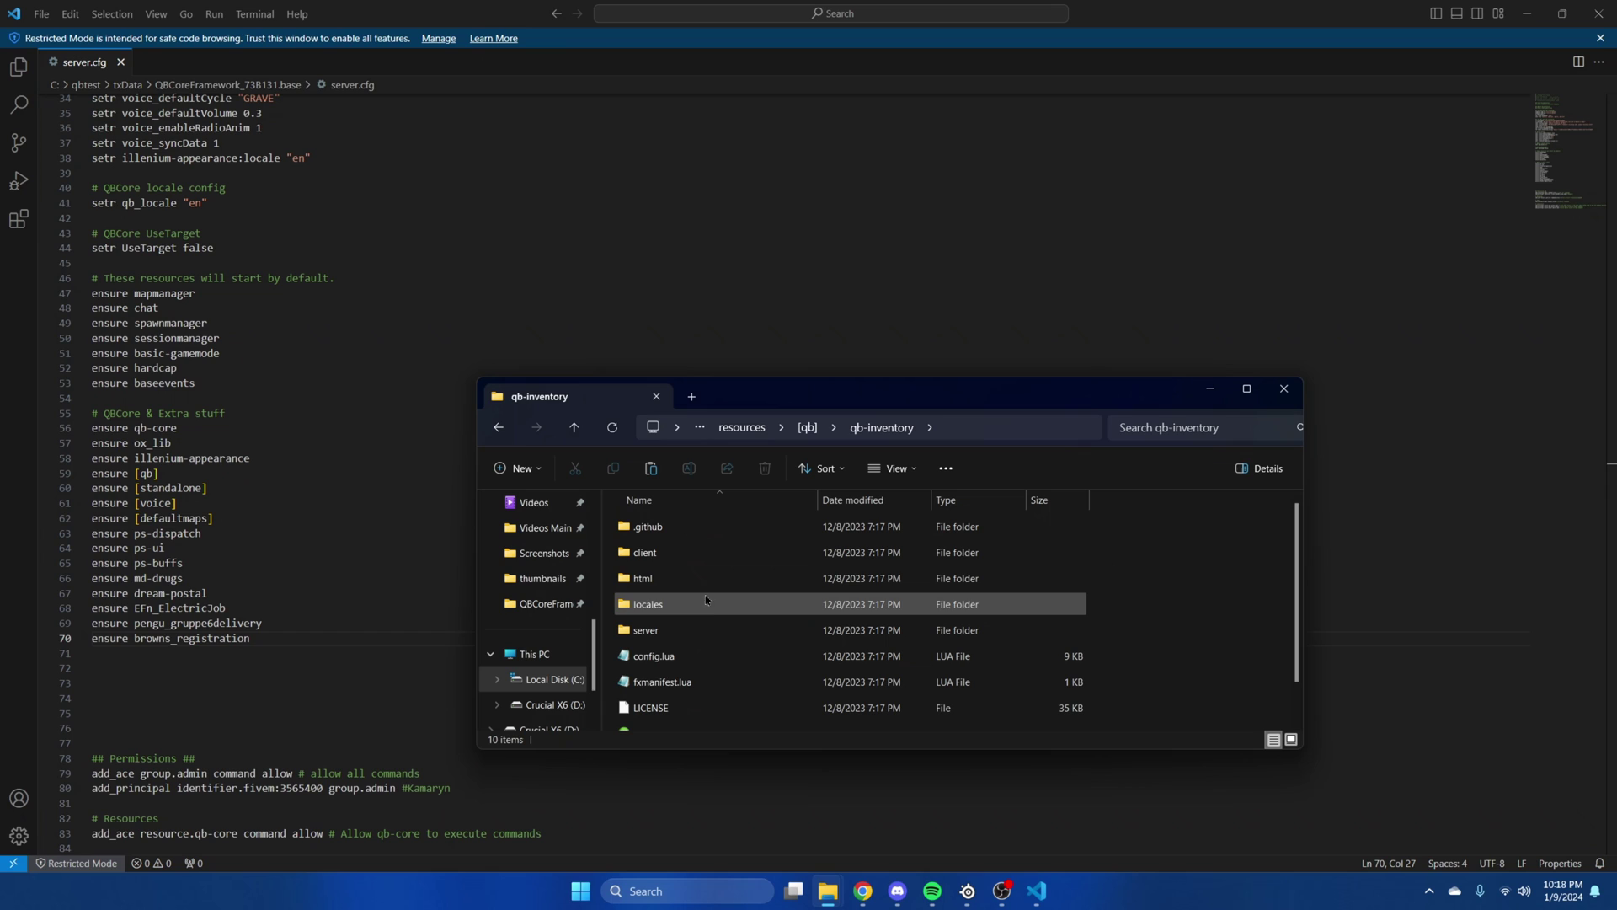
double_click(689, 587)
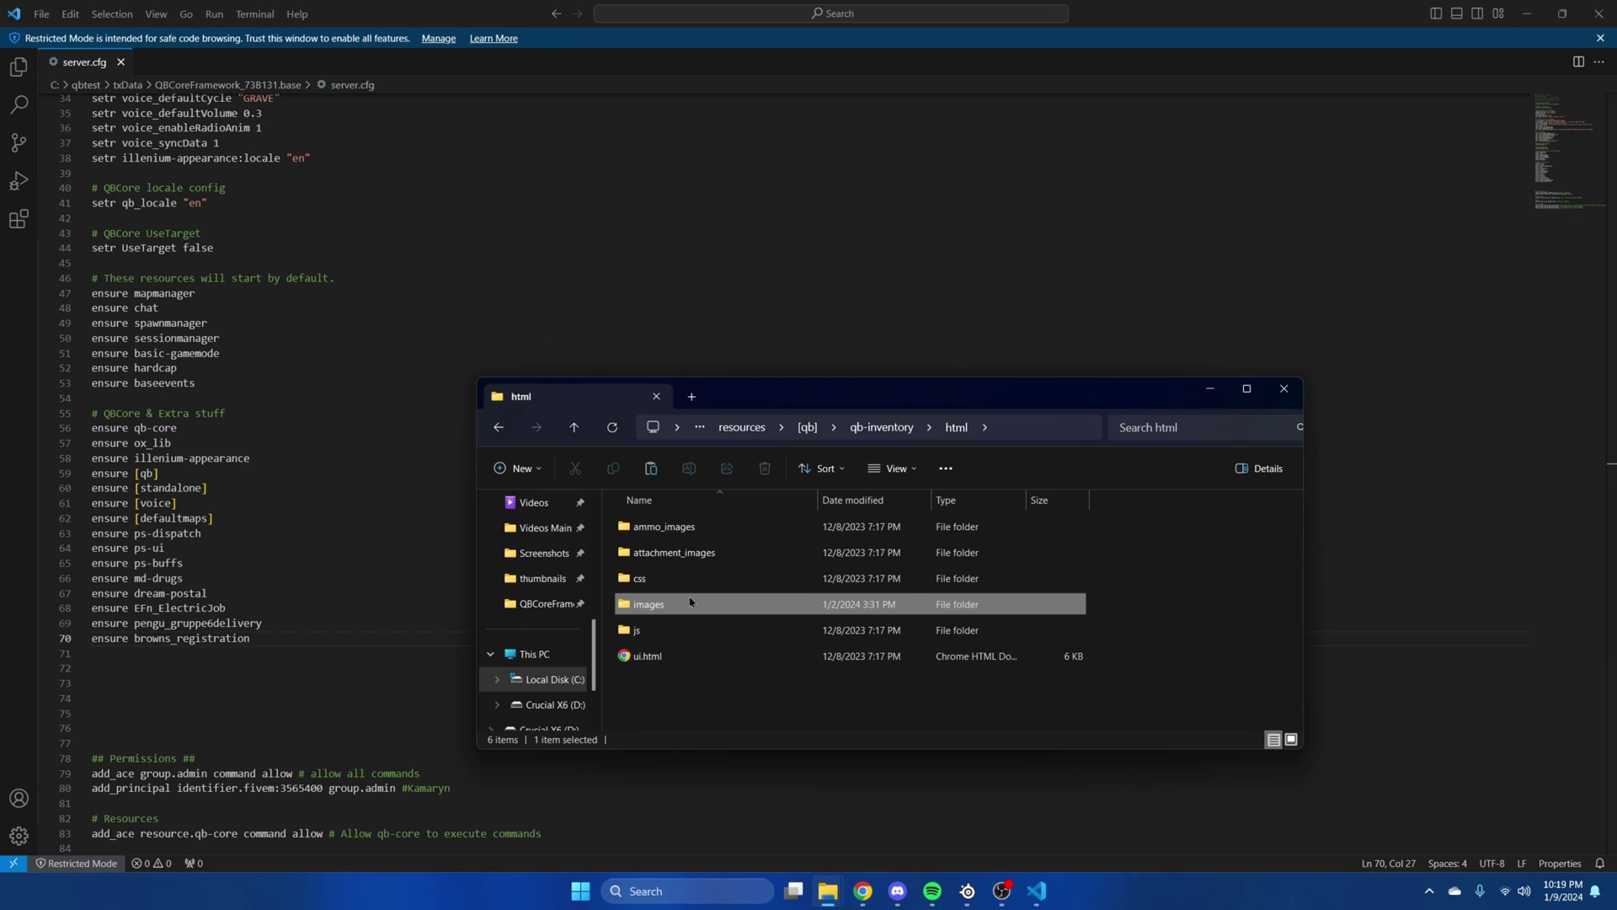
double_click(687, 604)
key(ctrl+v)
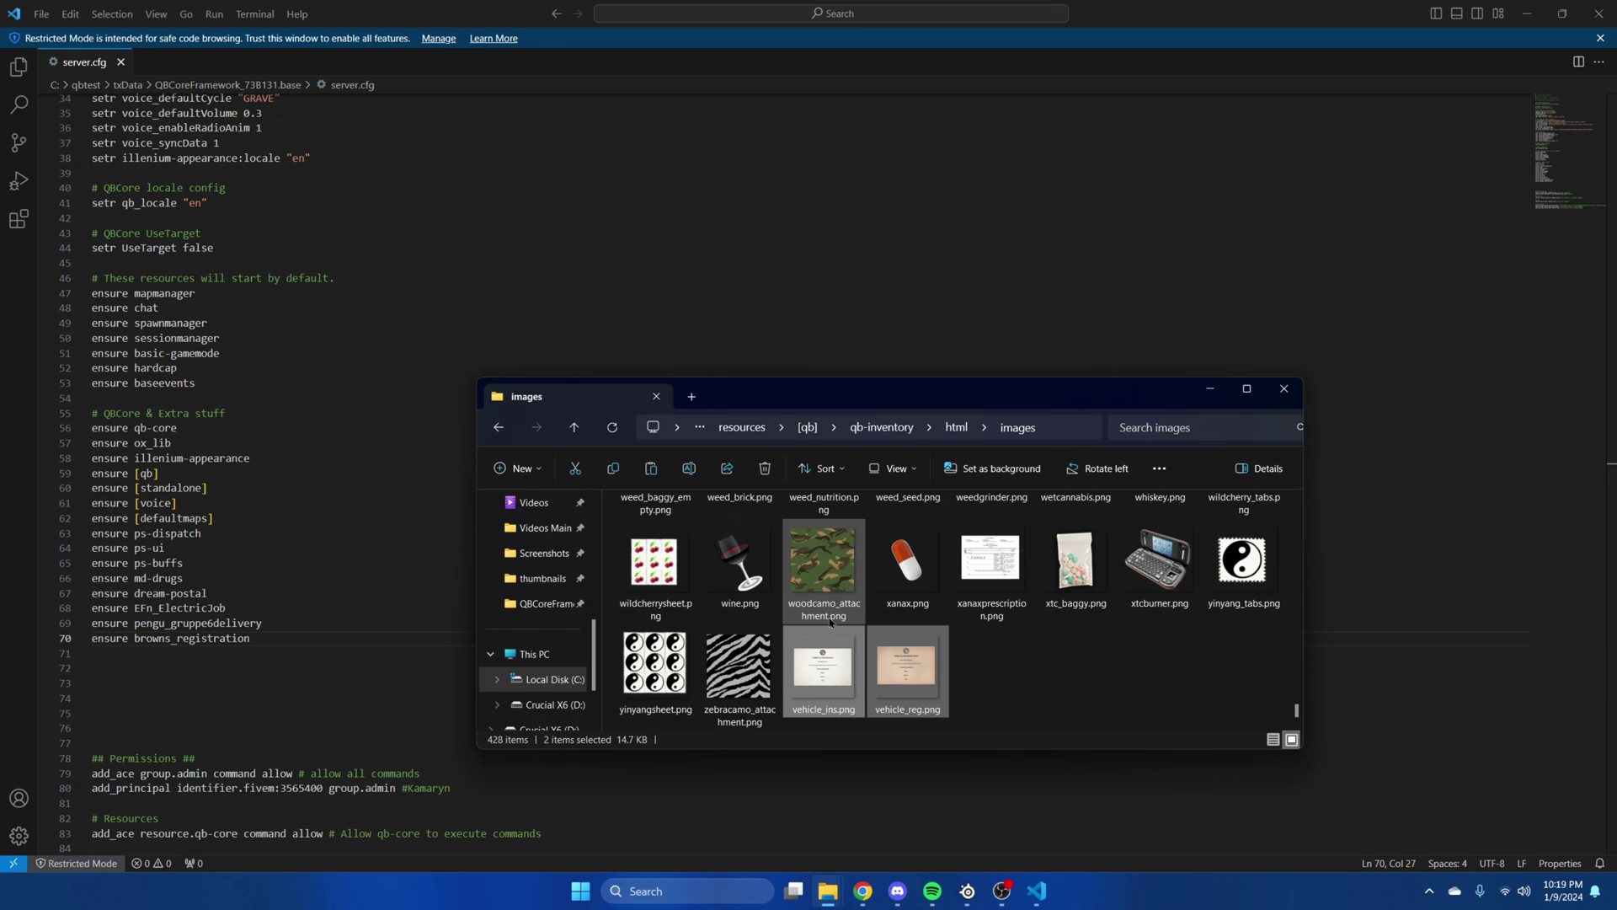
- Open qbcore_shared_items.txt from browns_registration's __install folder in Visual Studio Code and copy its entire contents
click(742, 427)
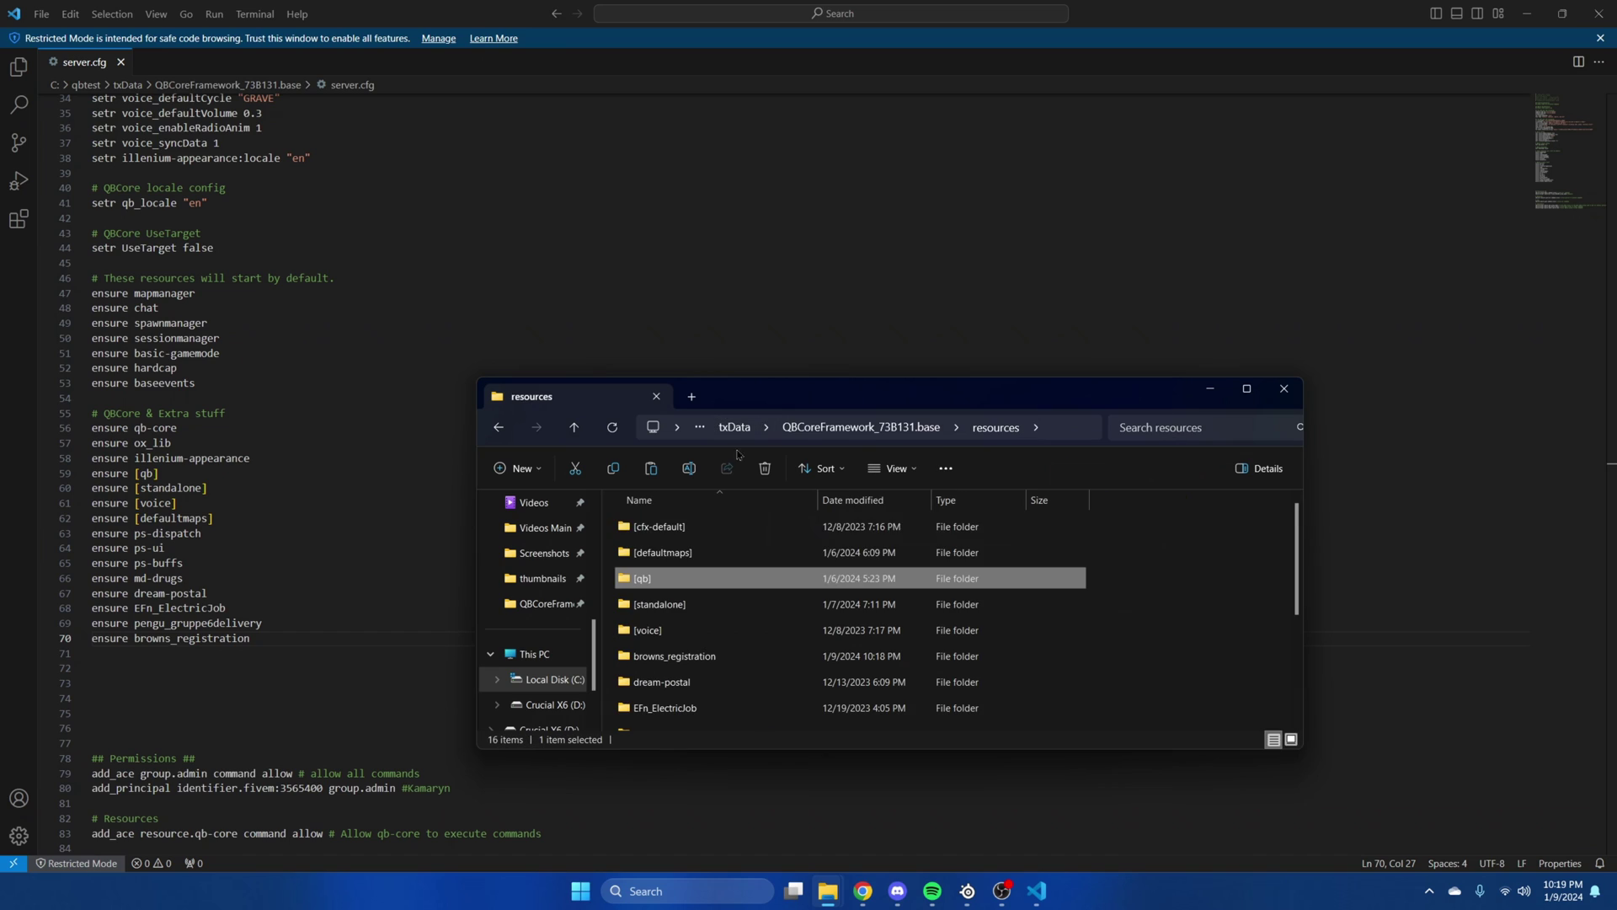
scroll(733, 604, down, 2)
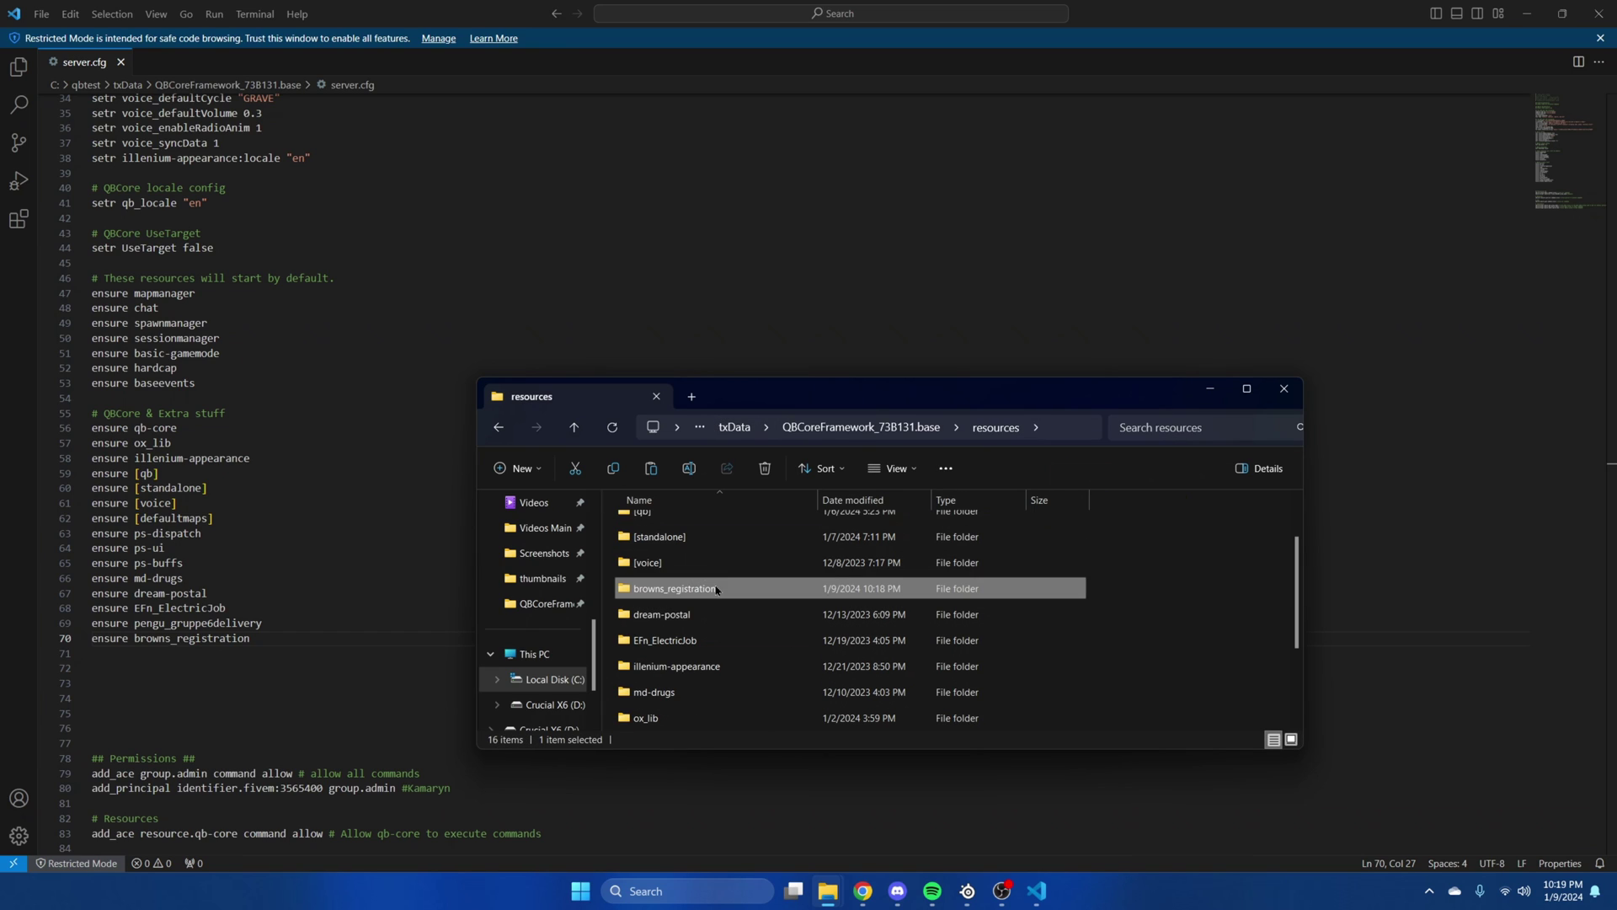
double_click(718, 581)
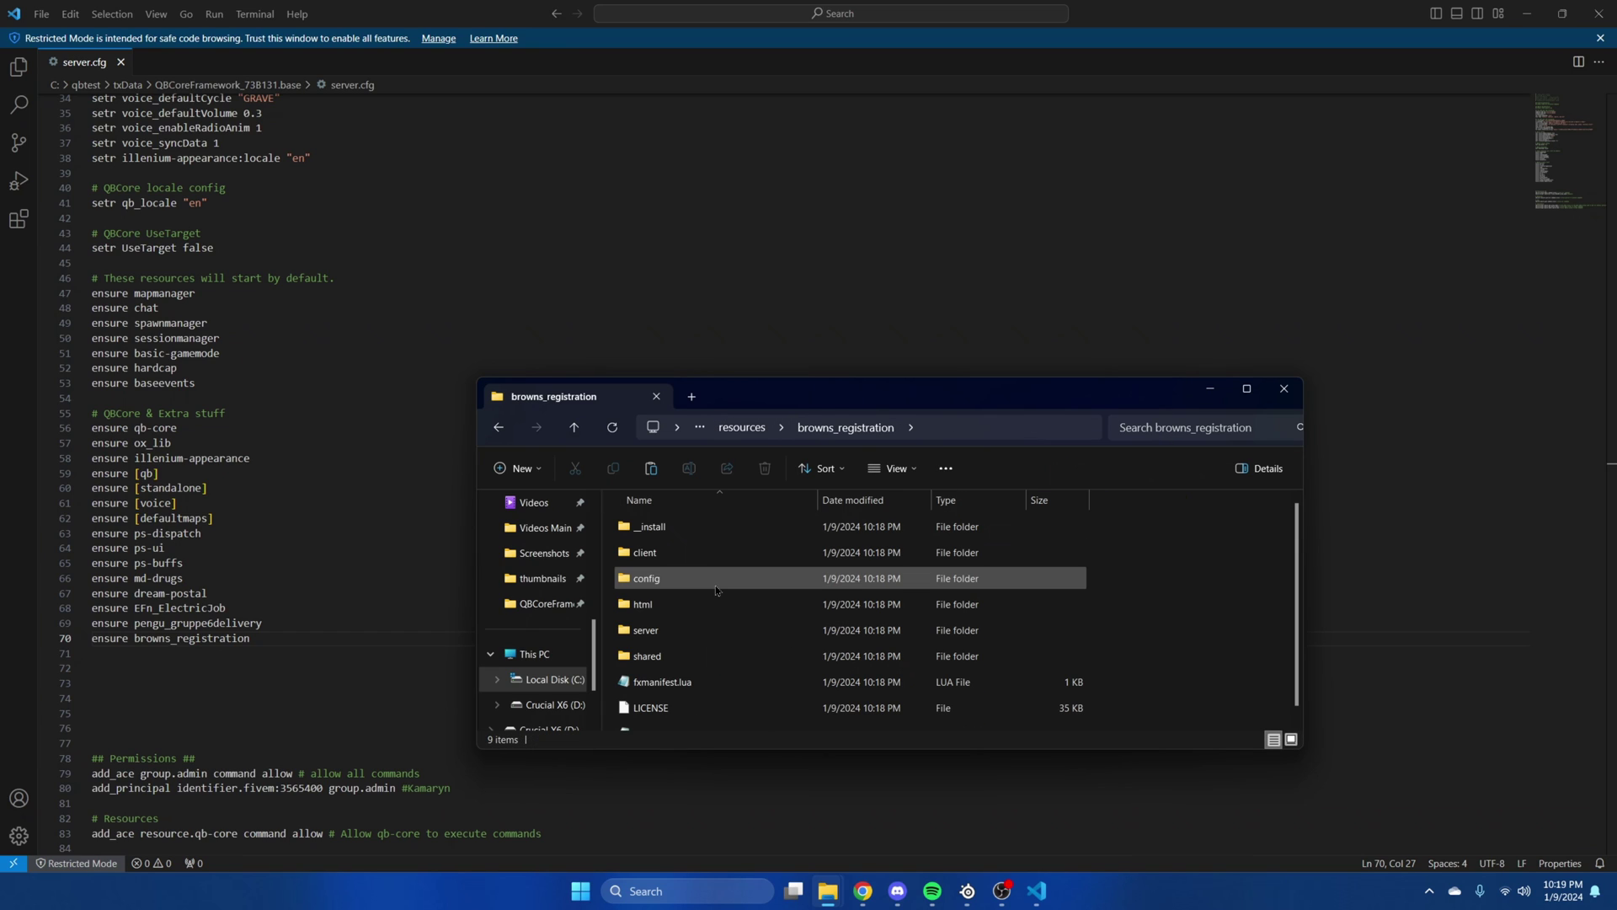
double_click(698, 528)
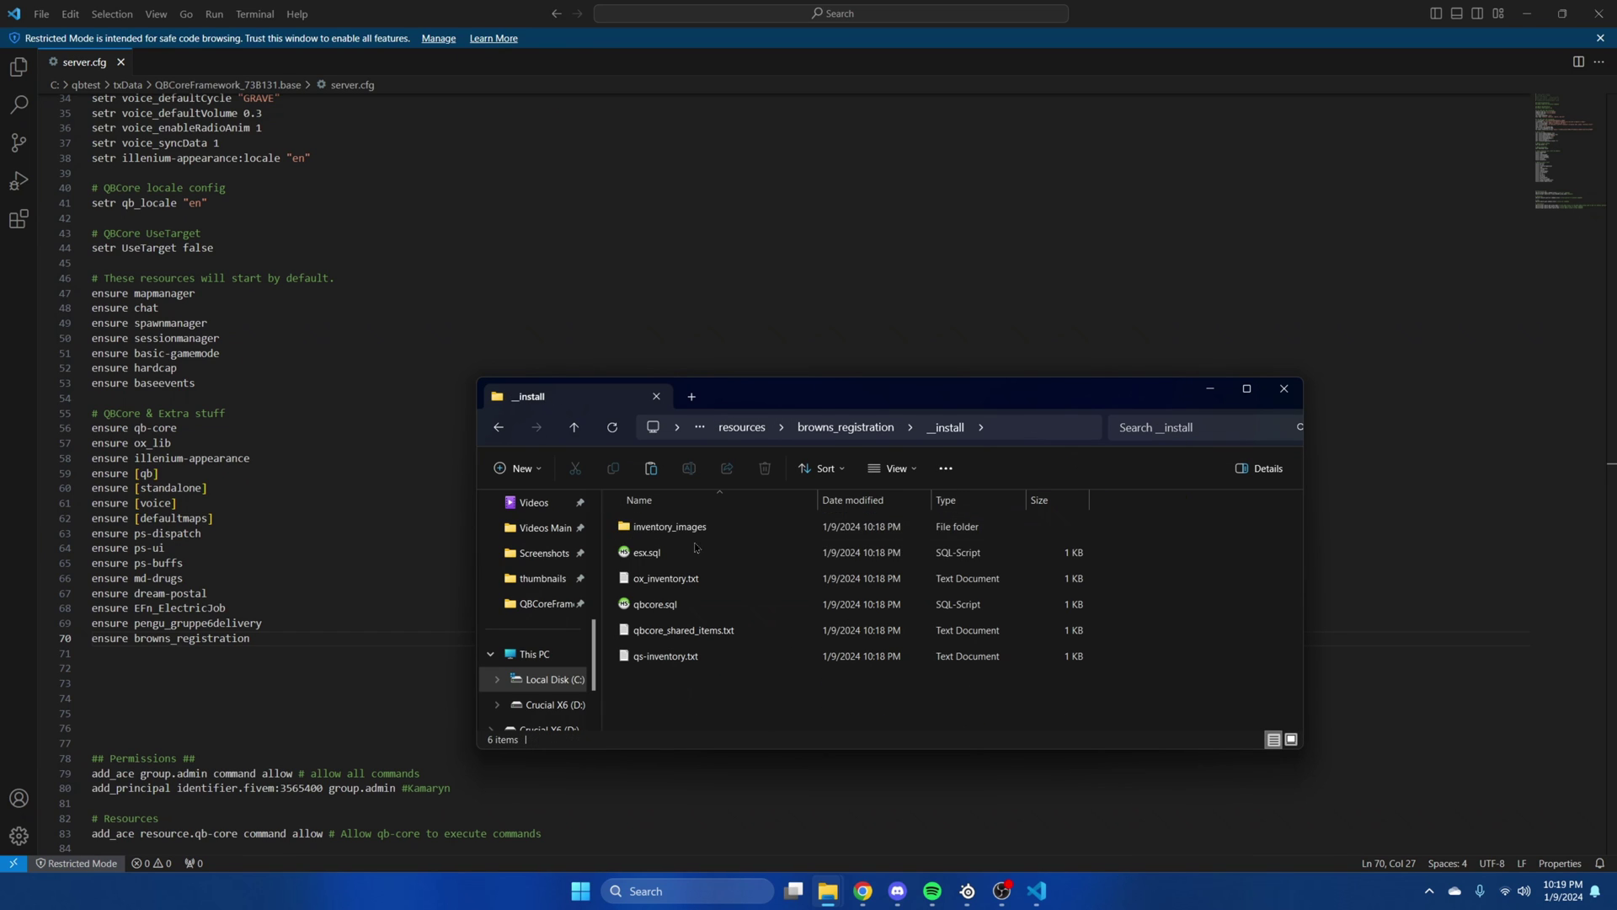
click(662, 635)
right_click(662, 634)
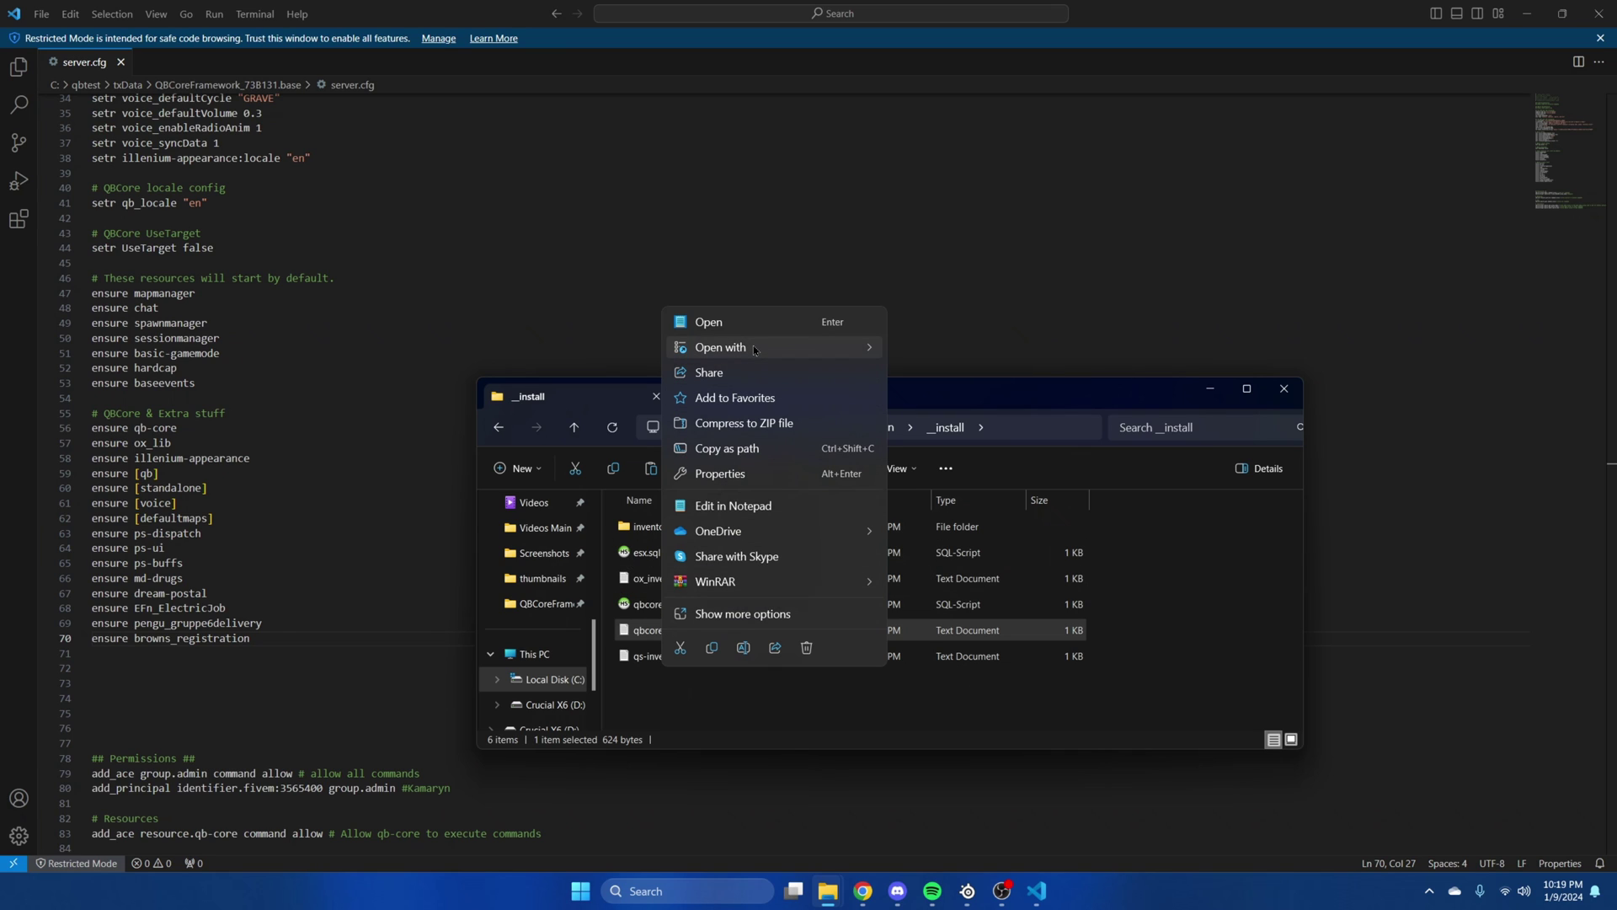
mouse_move(753, 345)
click(961, 375)
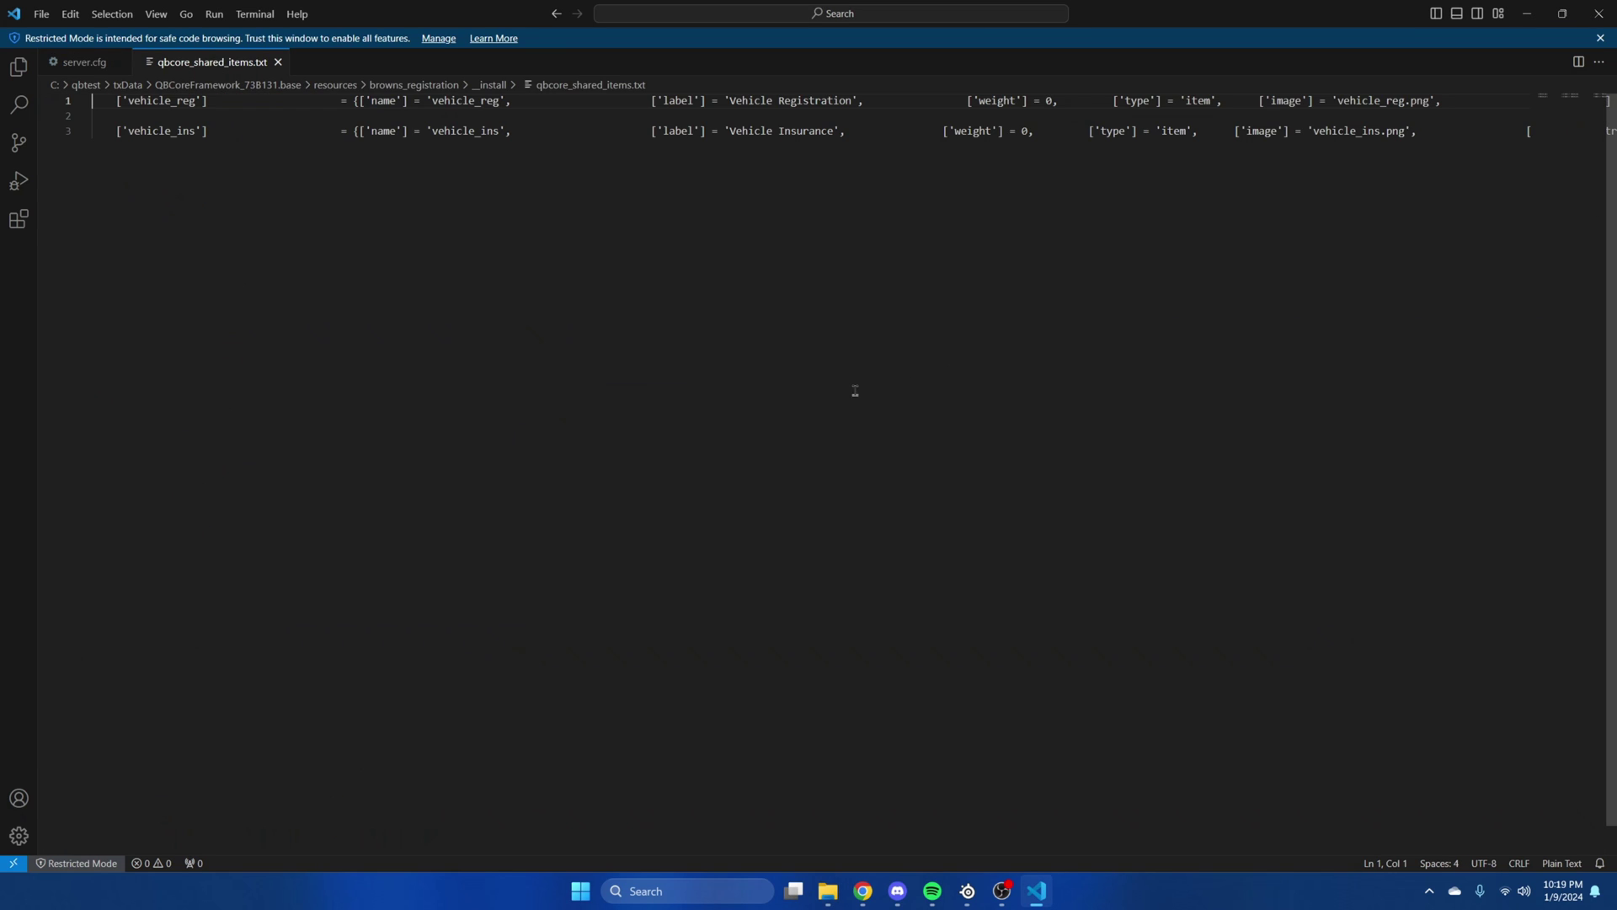
key(ctrl+a)
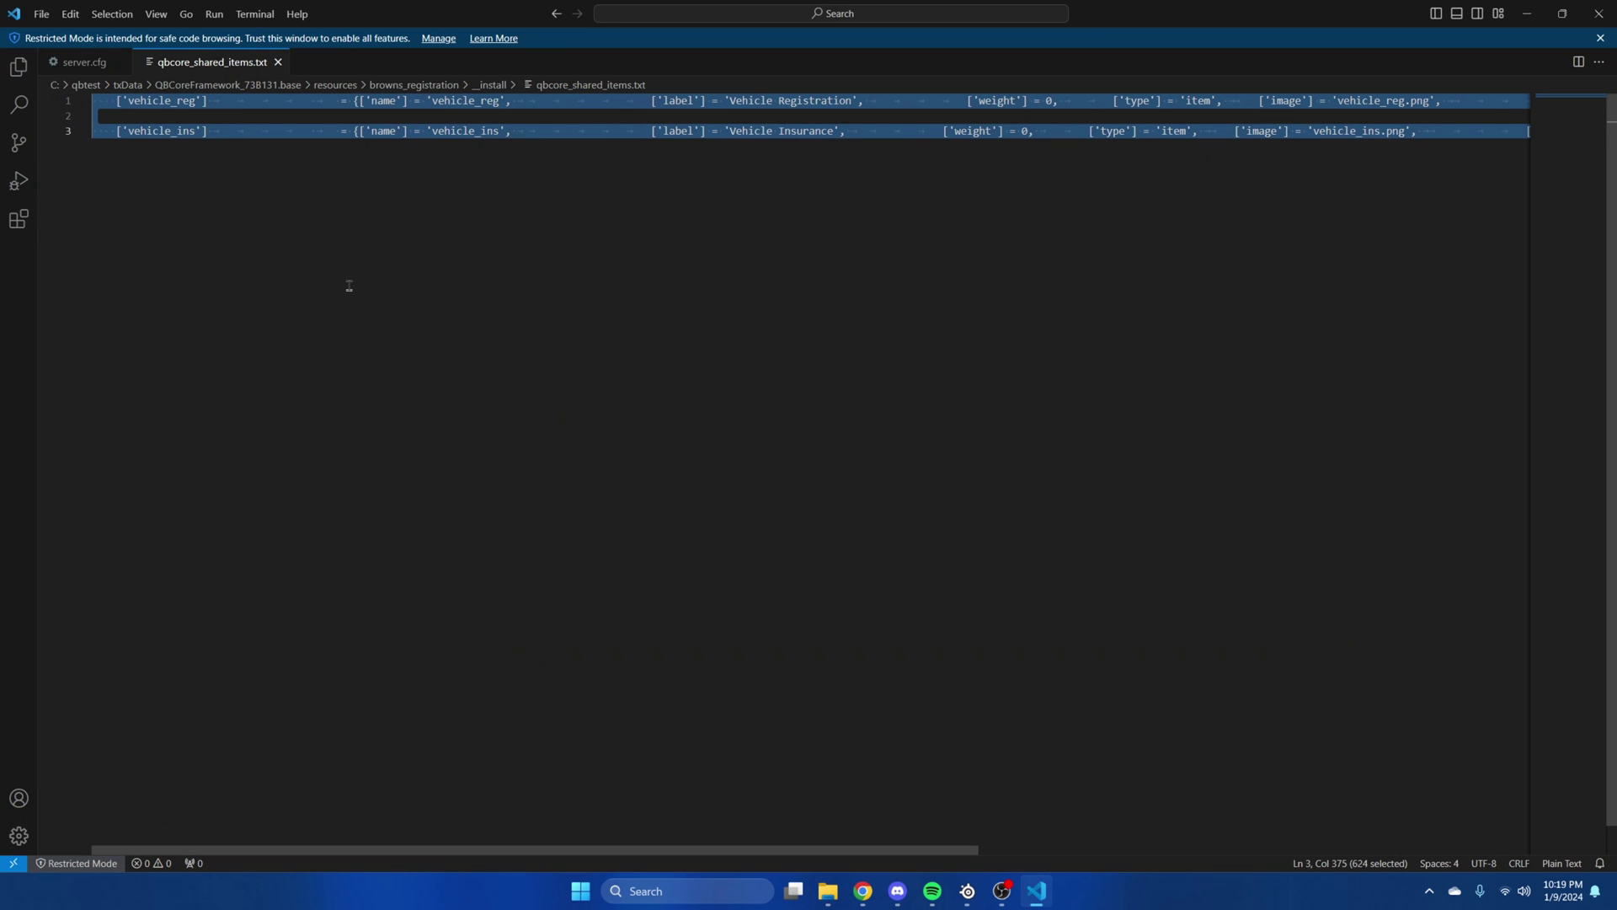
- Open items.lua from the shared folder of qb-core, inside the [qb] resources, in Visual Studio Code
mouse_move(828, 890)
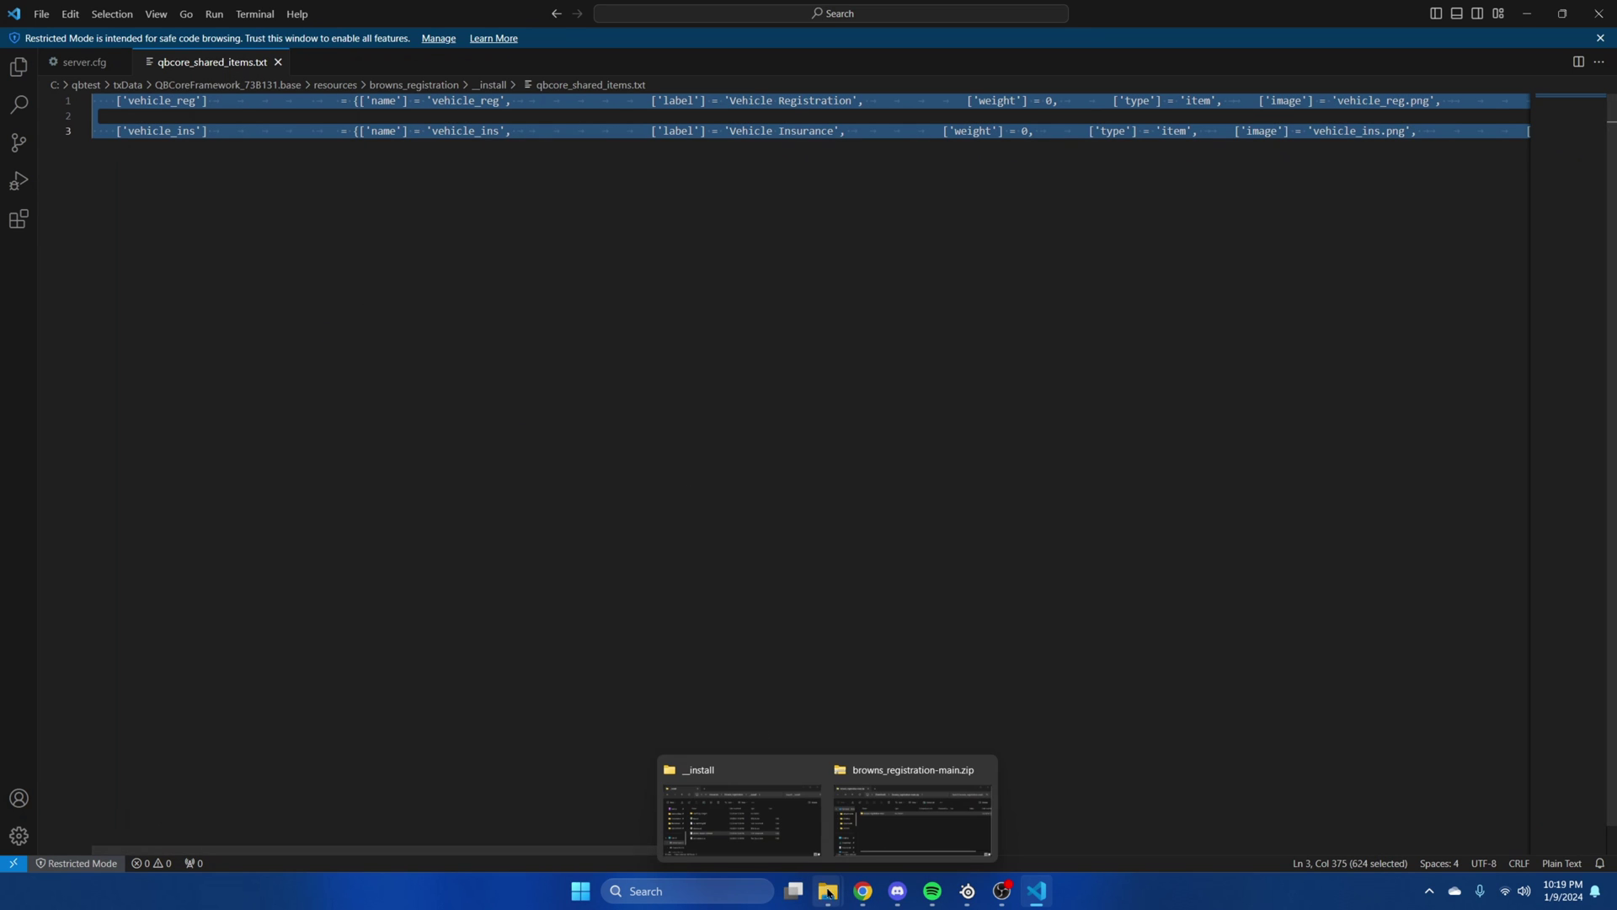
click(722, 809)
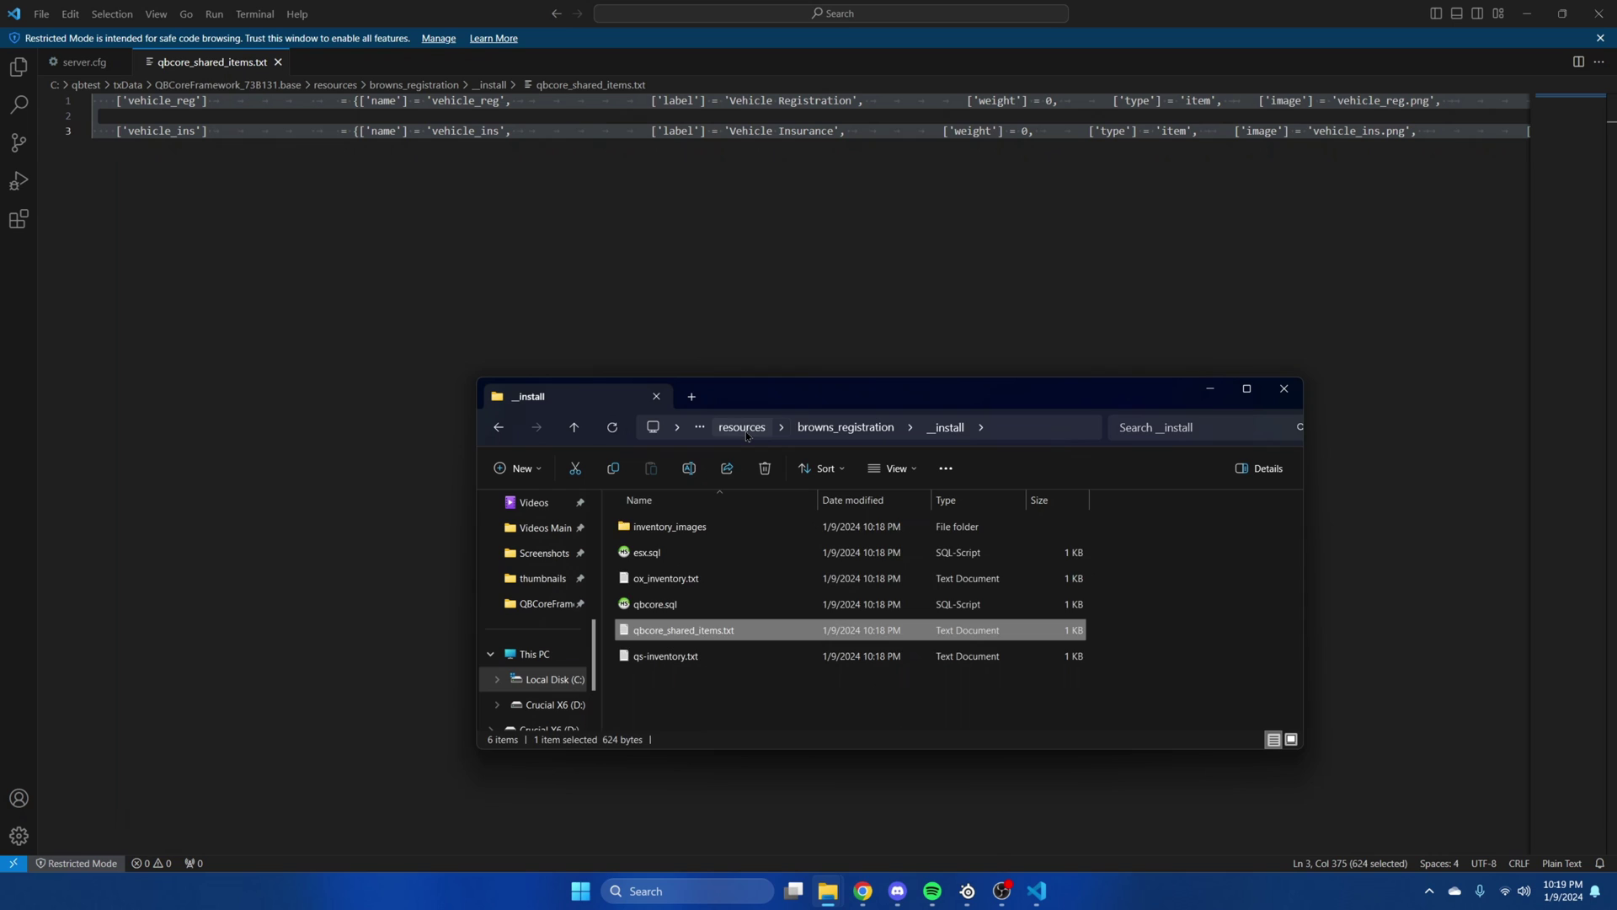
click(745, 433)
double_click(670, 581)
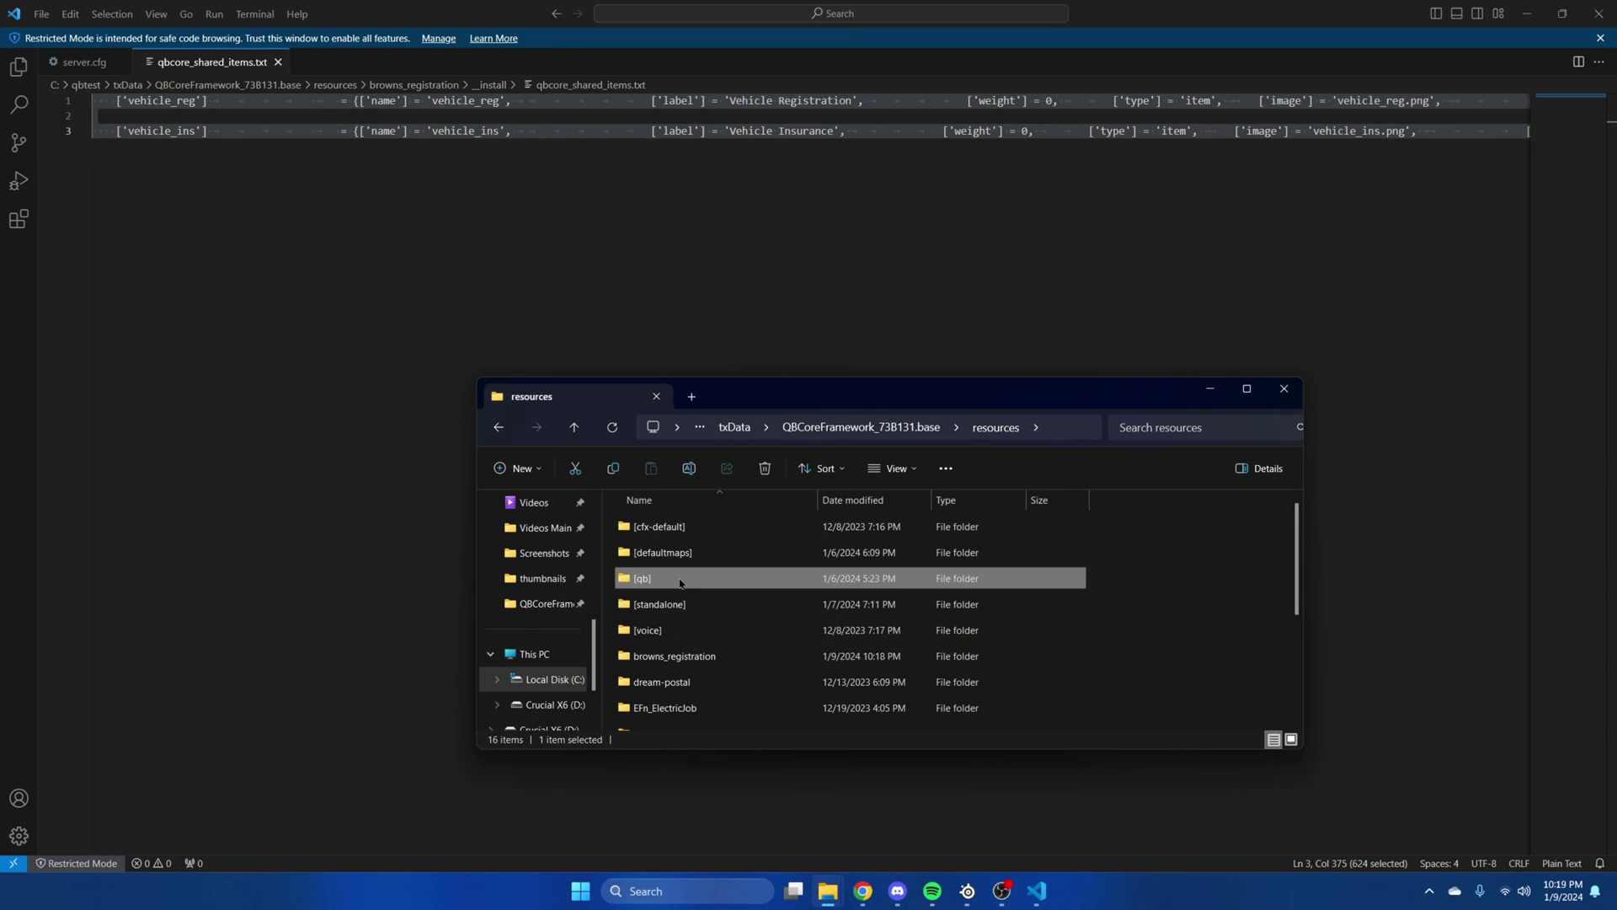
scroll(678, 590, down, 2)
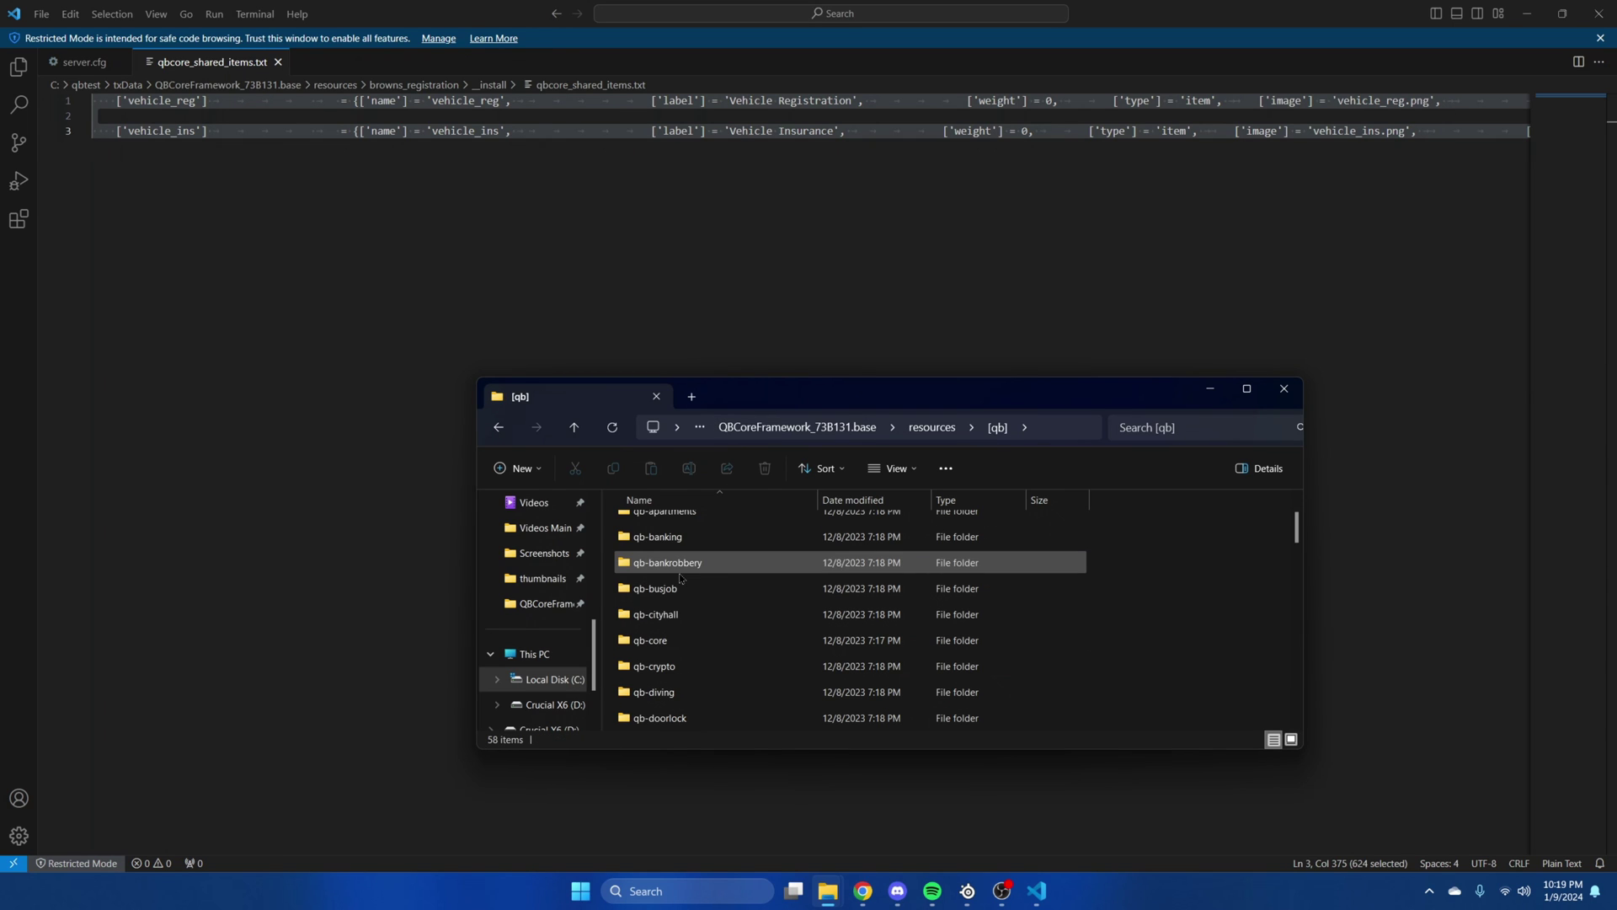
double_click(678, 644)
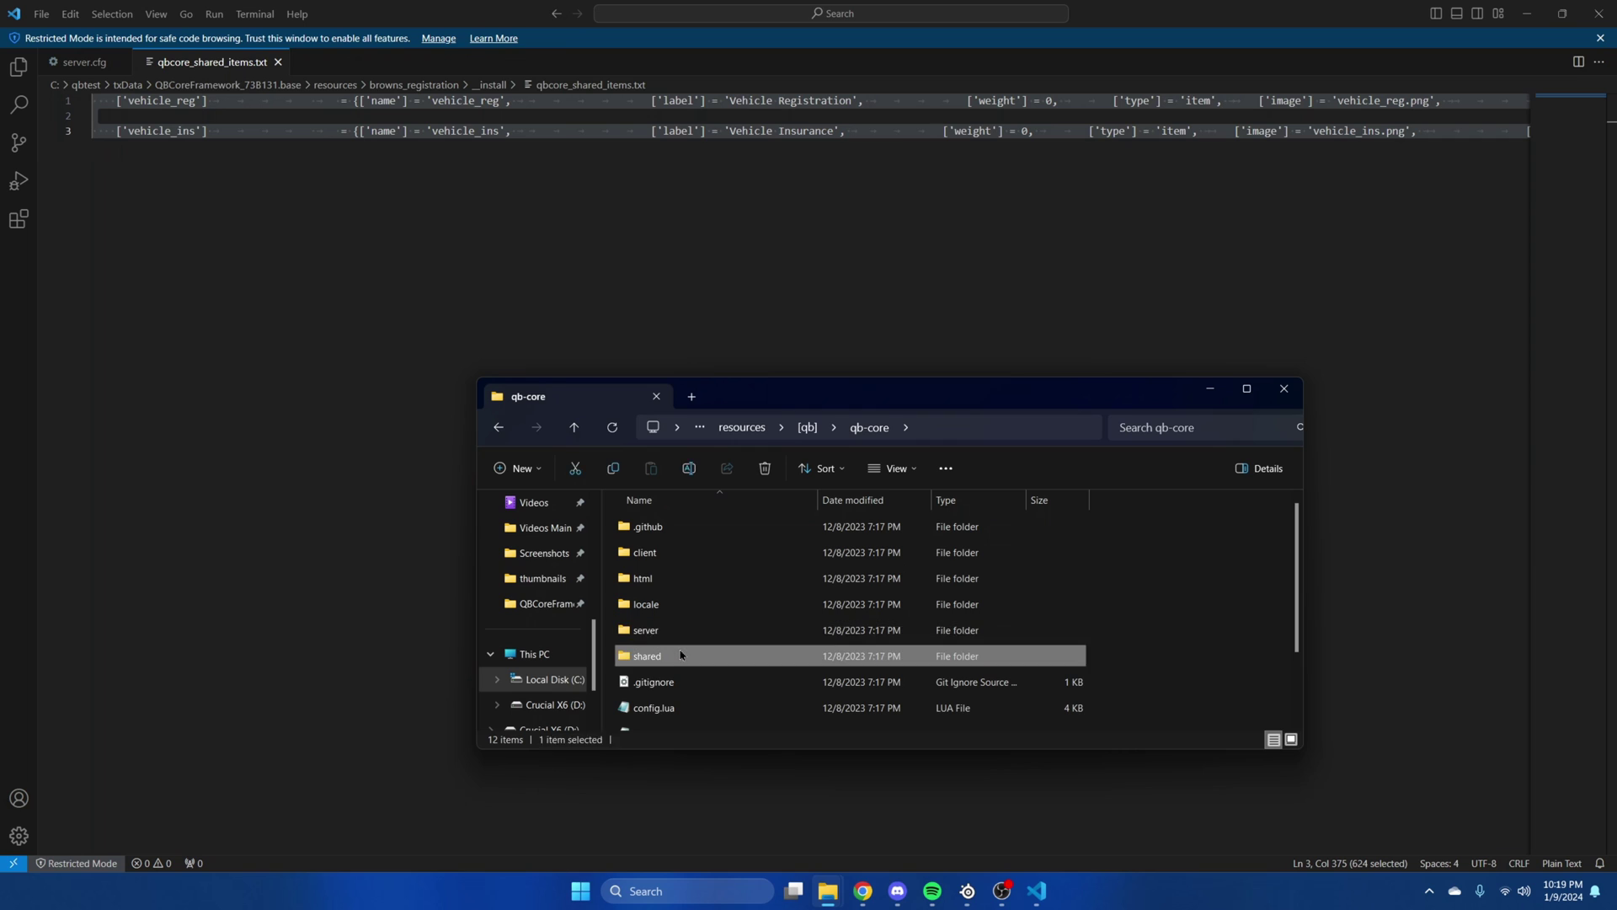
double_click(678, 630)
right_click(674, 552)
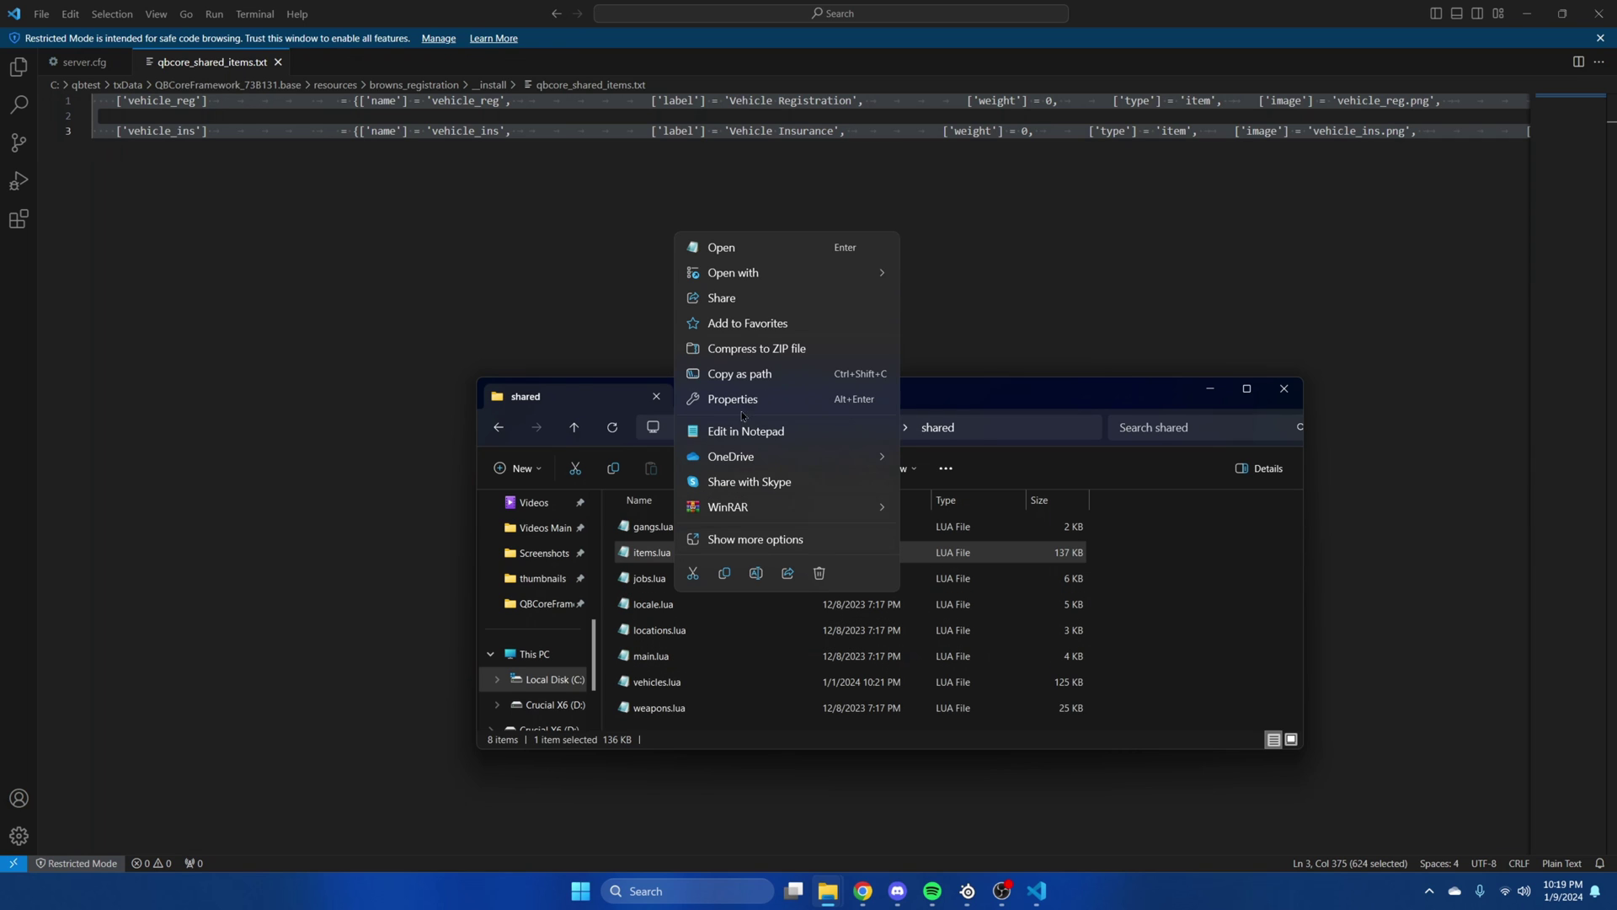
mouse_move(785, 277)
click(977, 273)
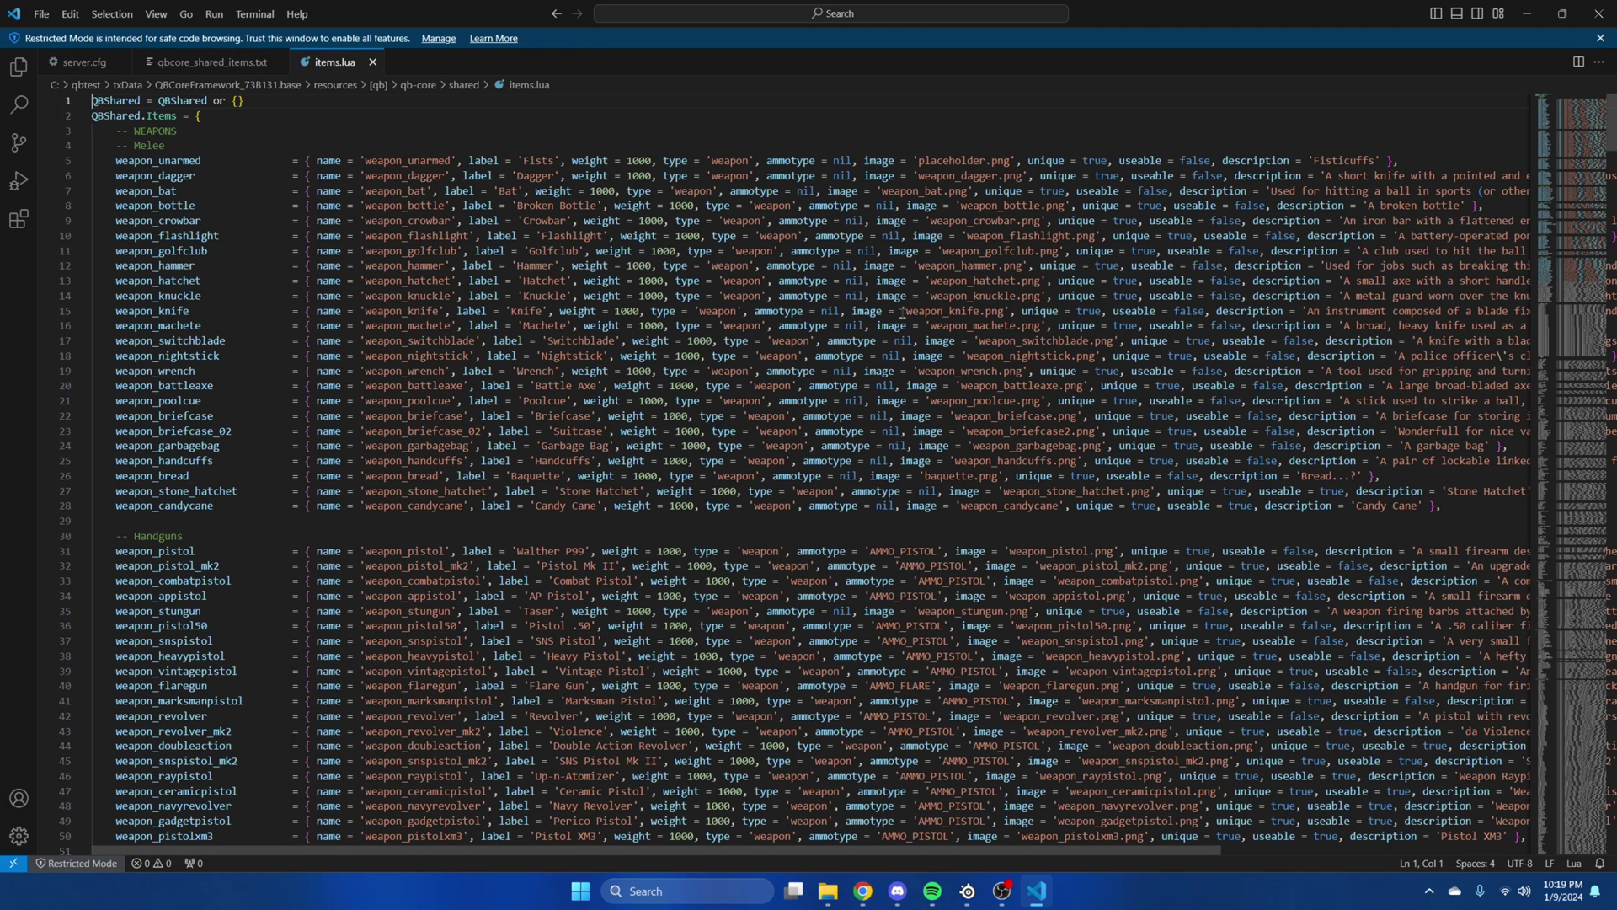
- Paste the vehicle_reg and vehicle_ins entries below the vpn item at the end of items.lua and save the file
drag(1612, 135, 1610, 783)
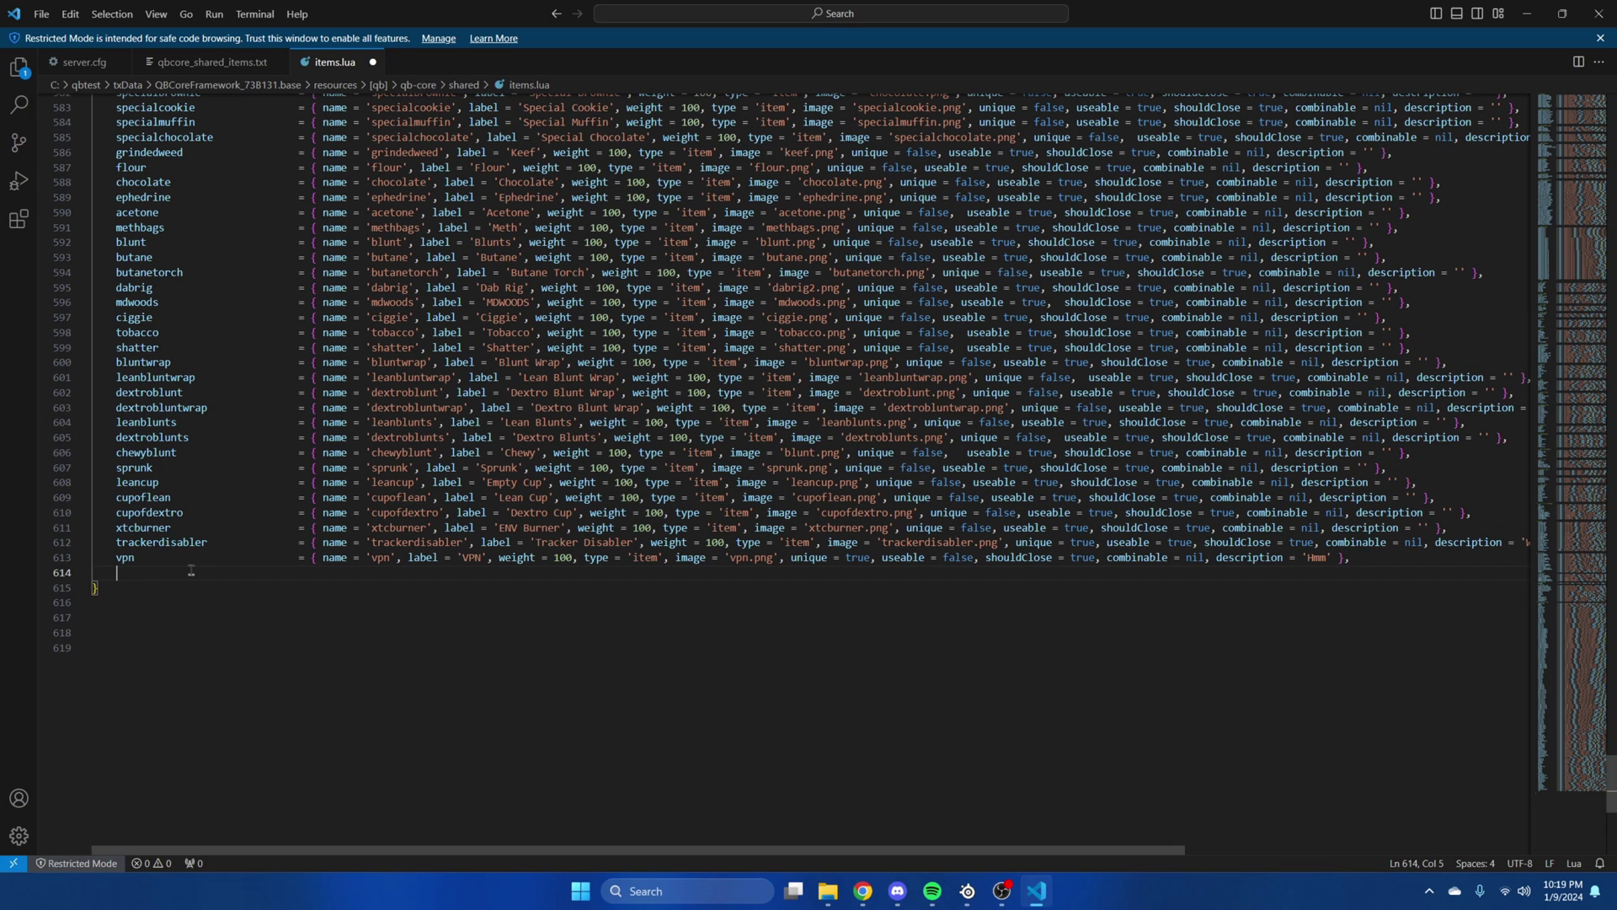
key(ctrl+v)
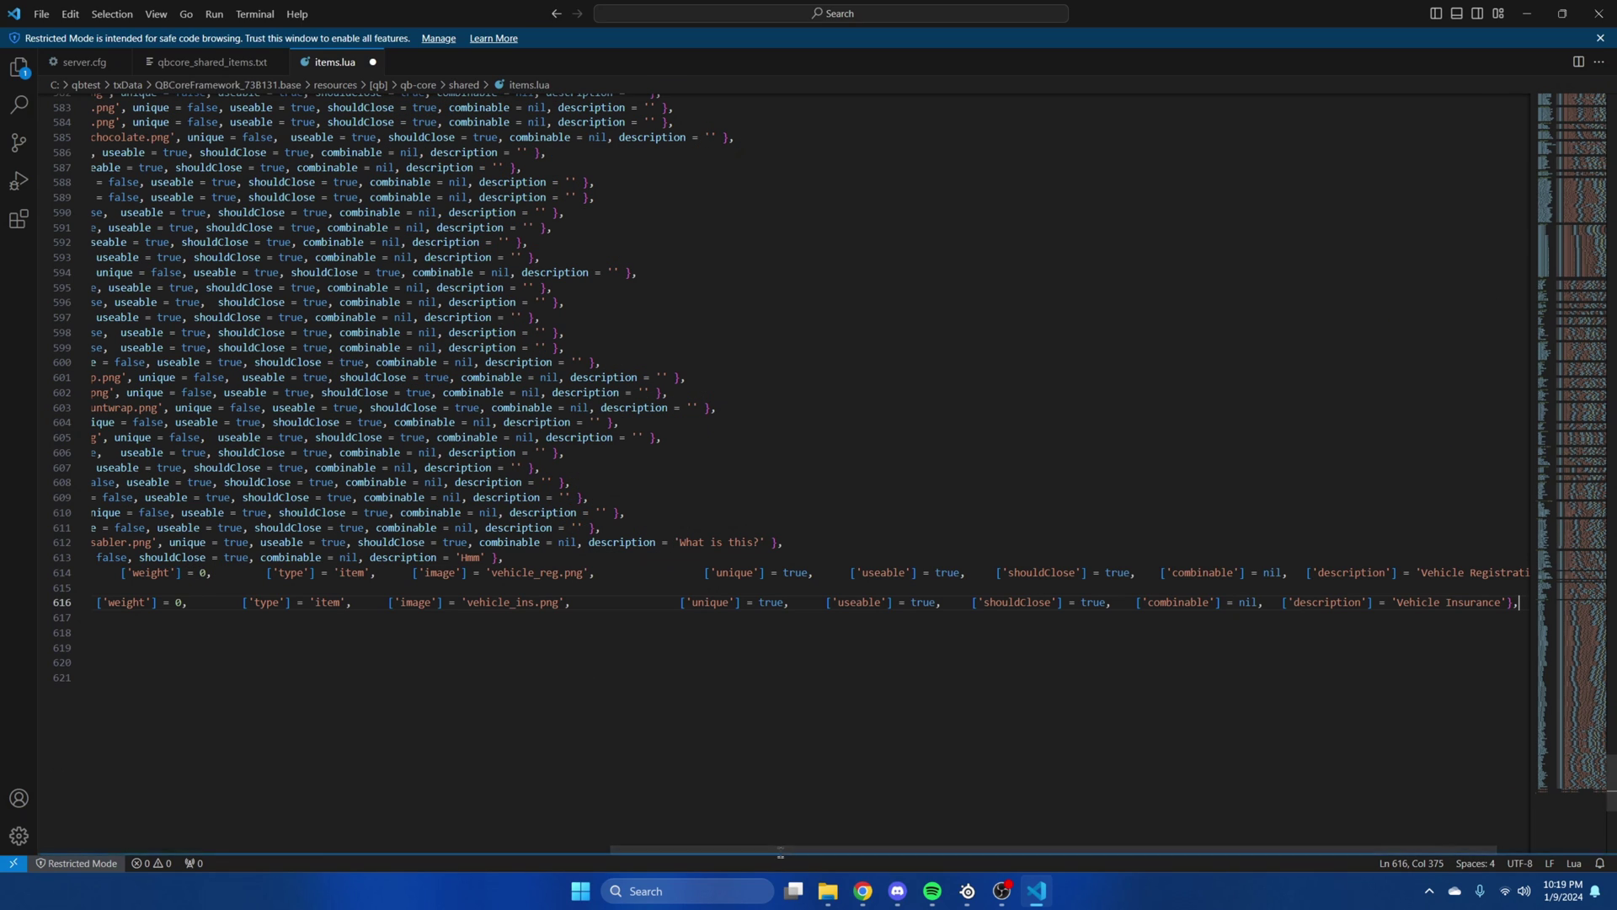
drag(776, 849, 301, 823)
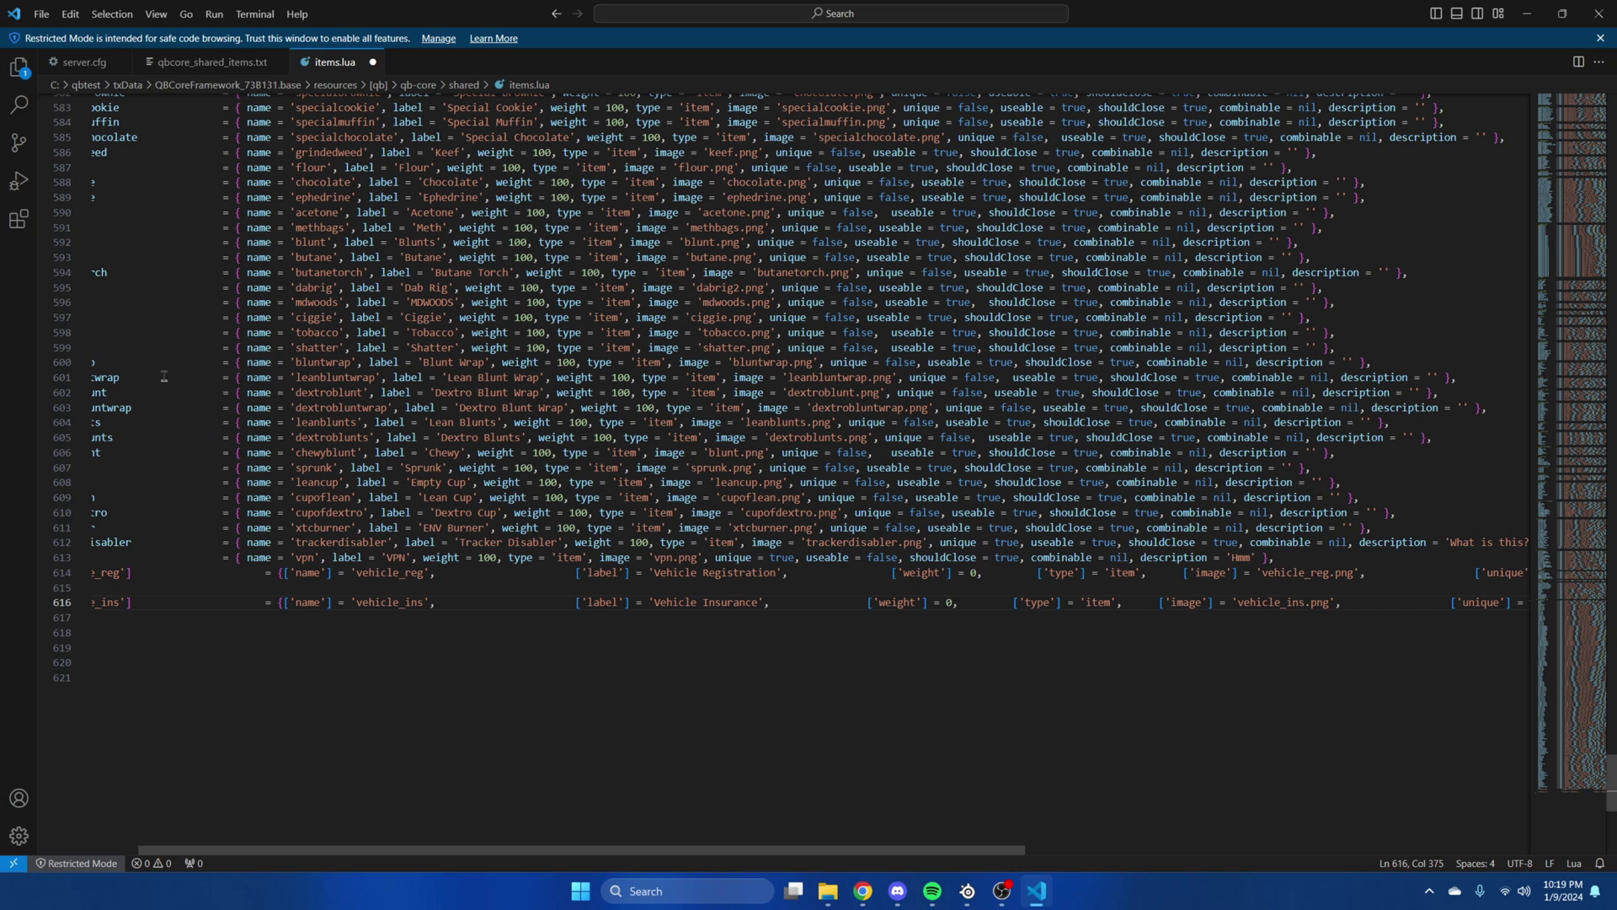
click(41, 13)
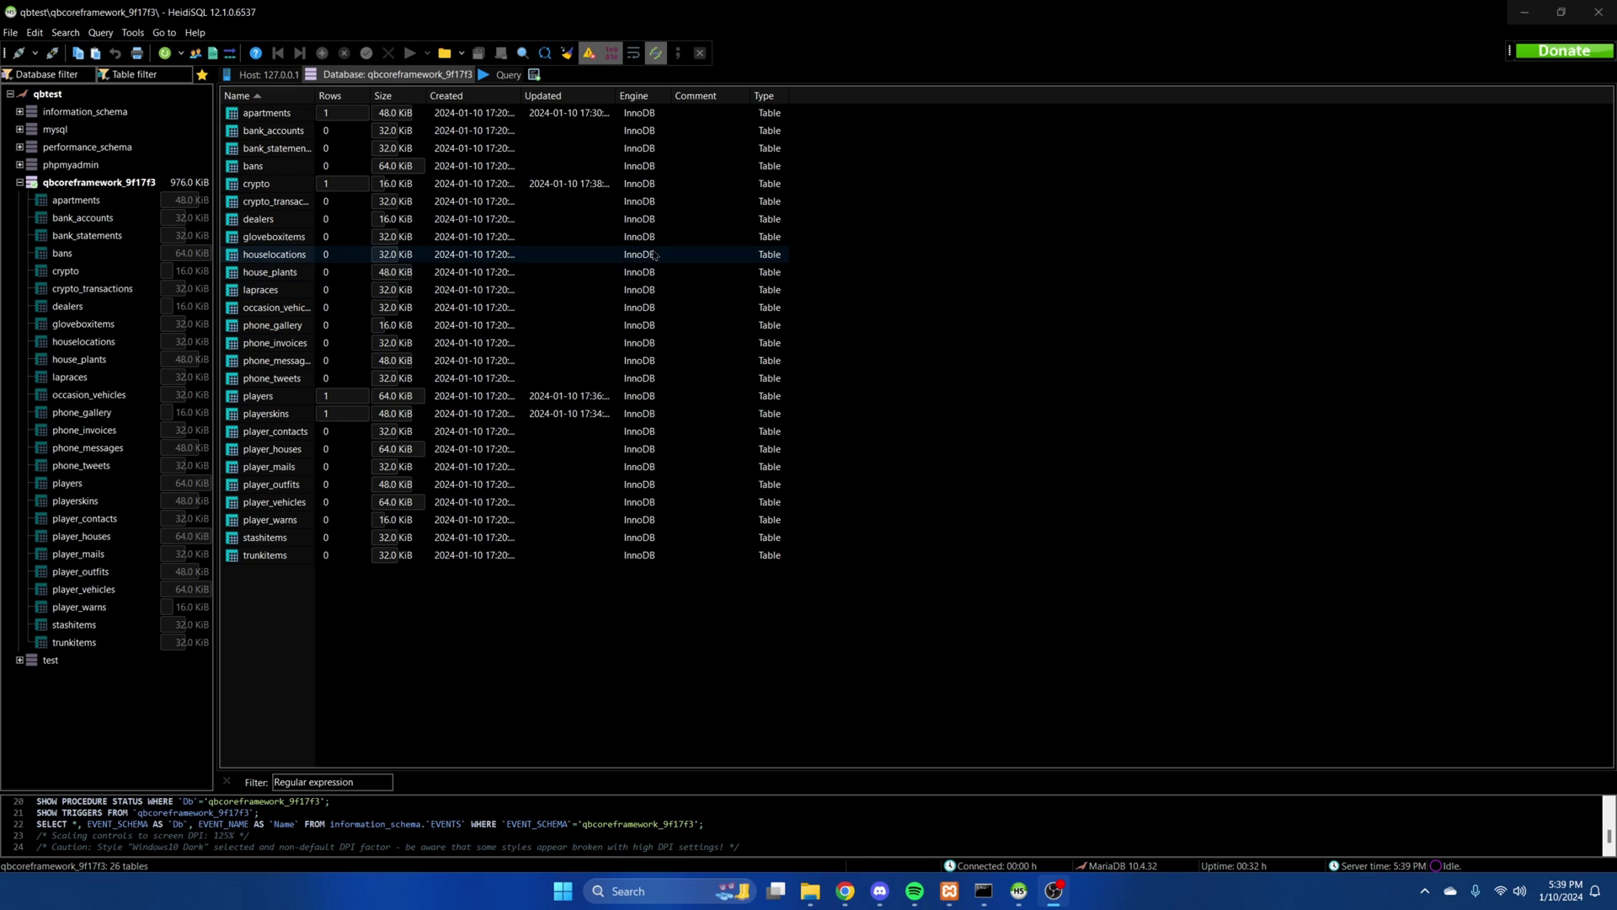
- In HeidiSQL, load qbcore.sql from browns_registration's __install folder with auto-detected encoding and run it on the qbcoreframework_9f17f3 database
click(444, 54)
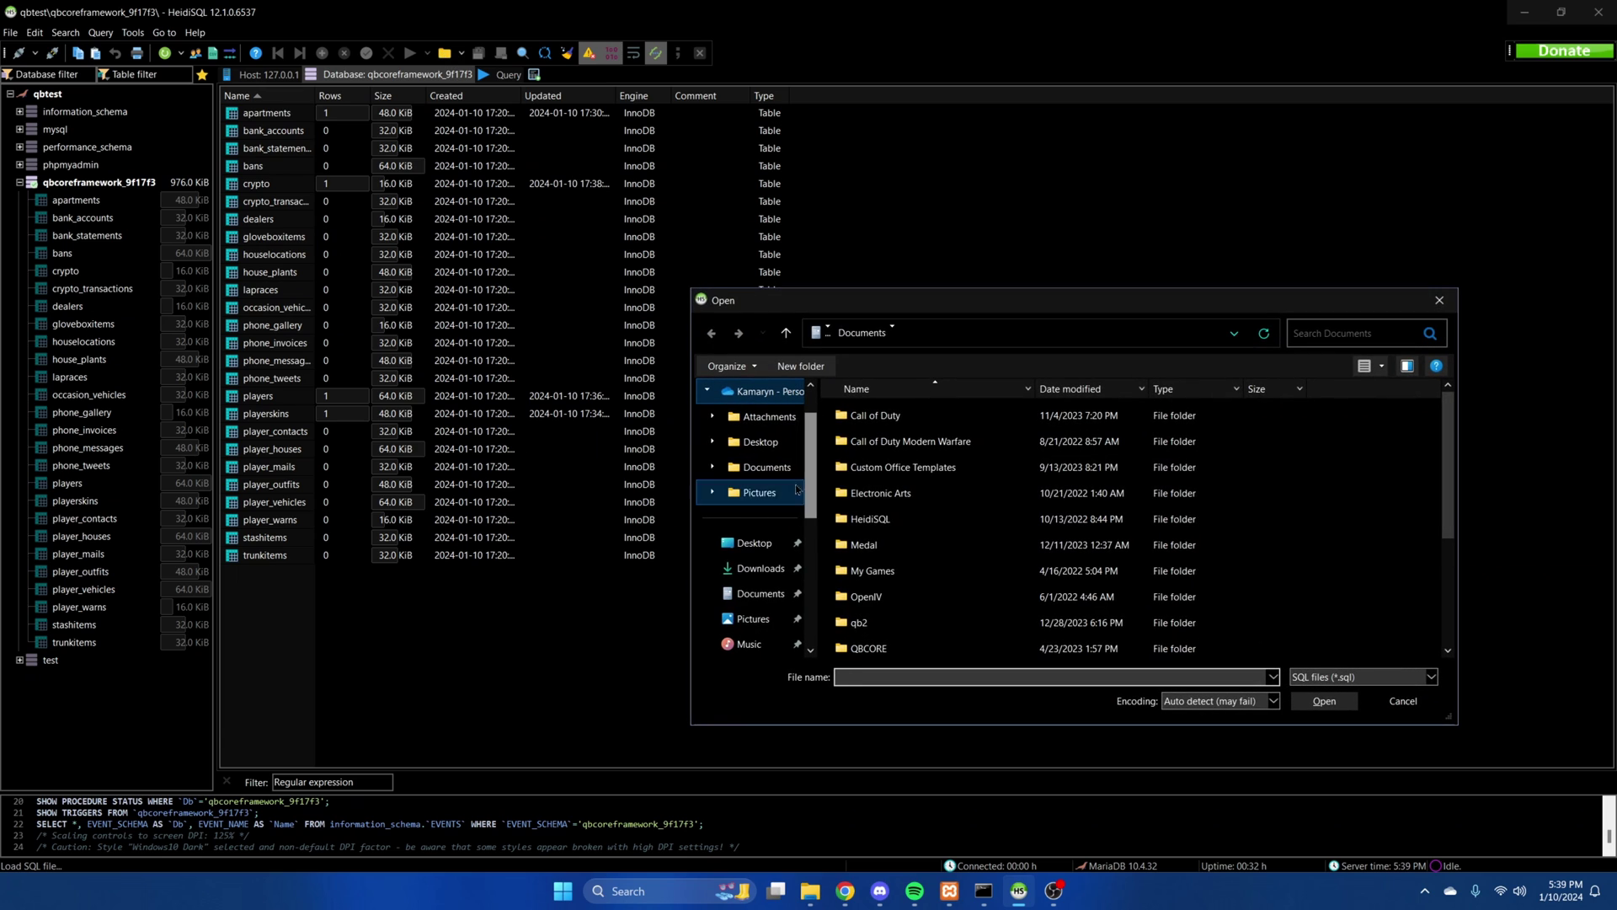
scroll(925, 552, down, 1)
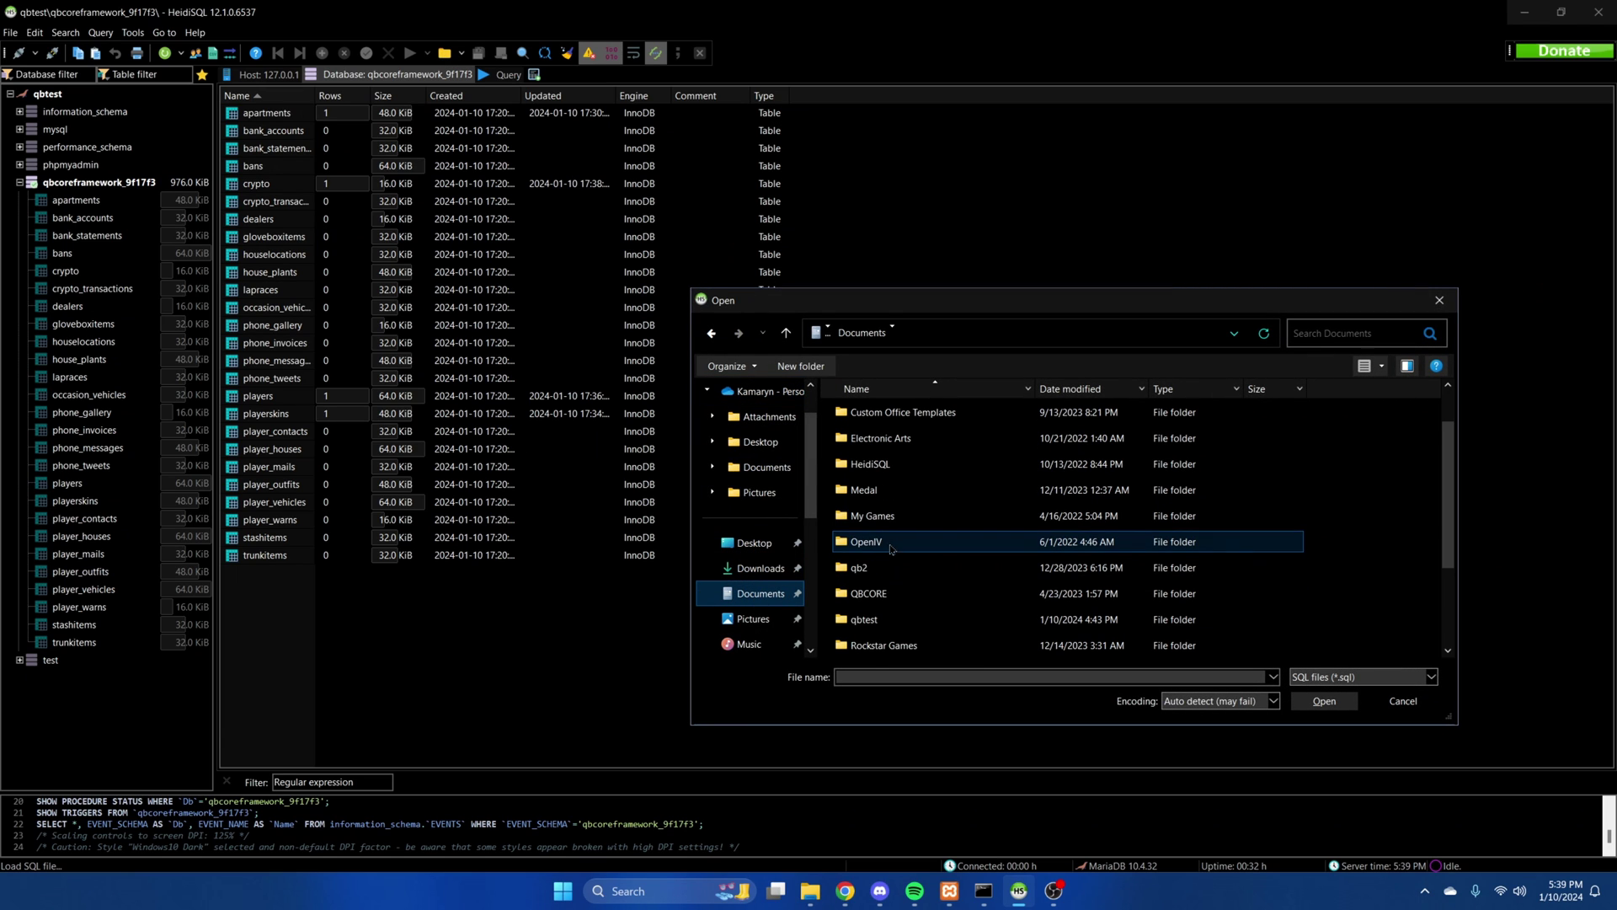
double_click(897, 621)
double_click(898, 447)
double_click(900, 447)
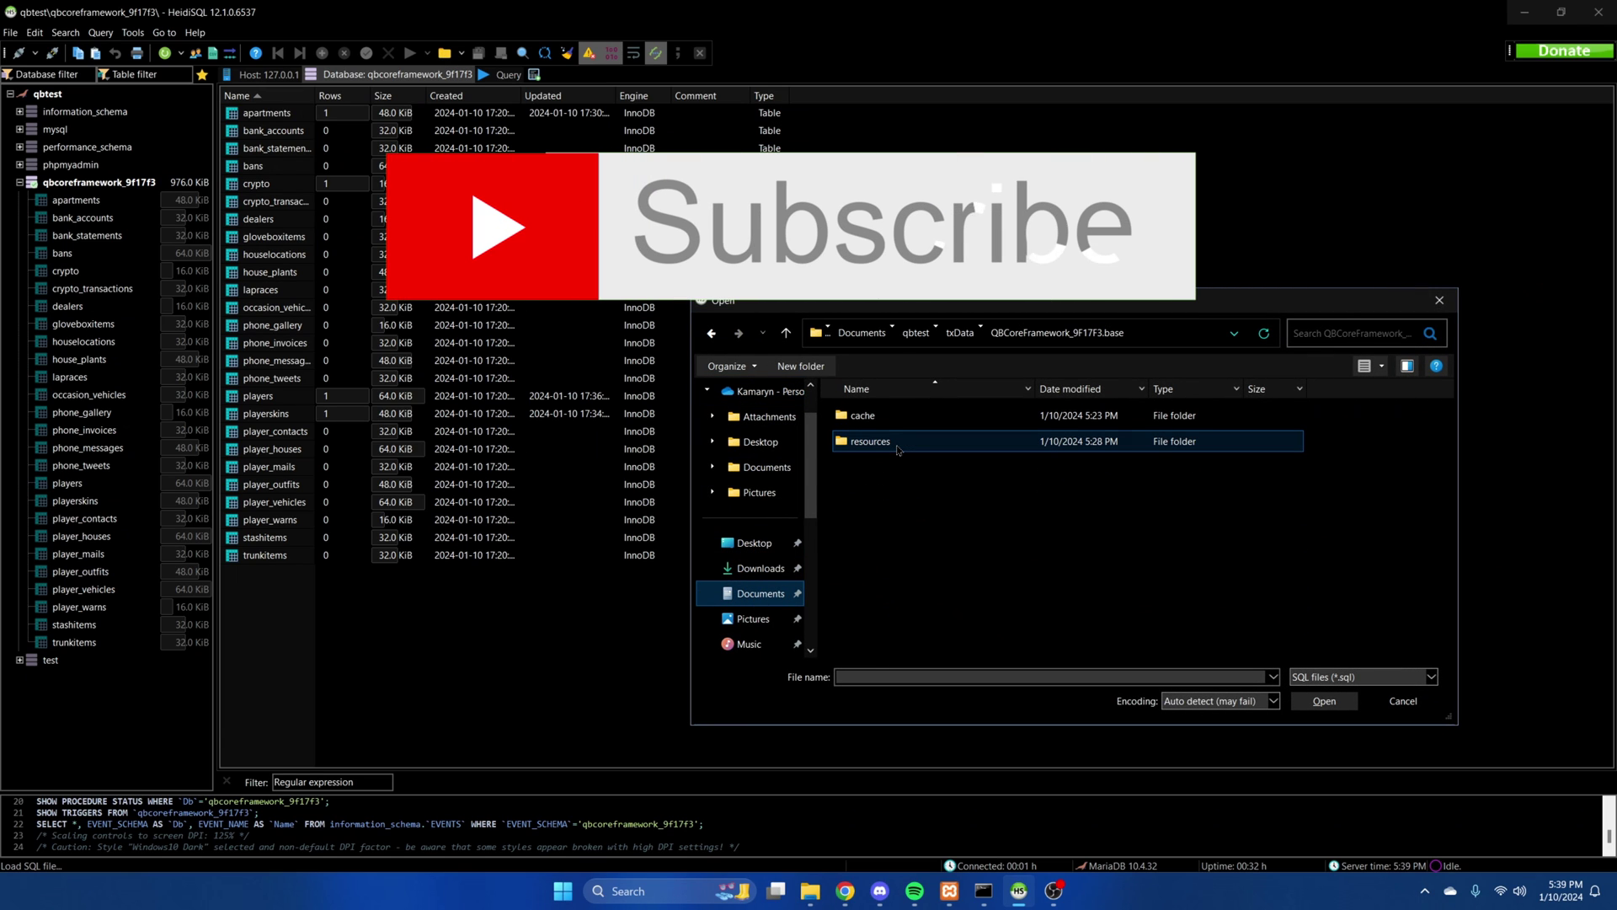
double_click(901, 446)
scroll(901, 455, down, 1)
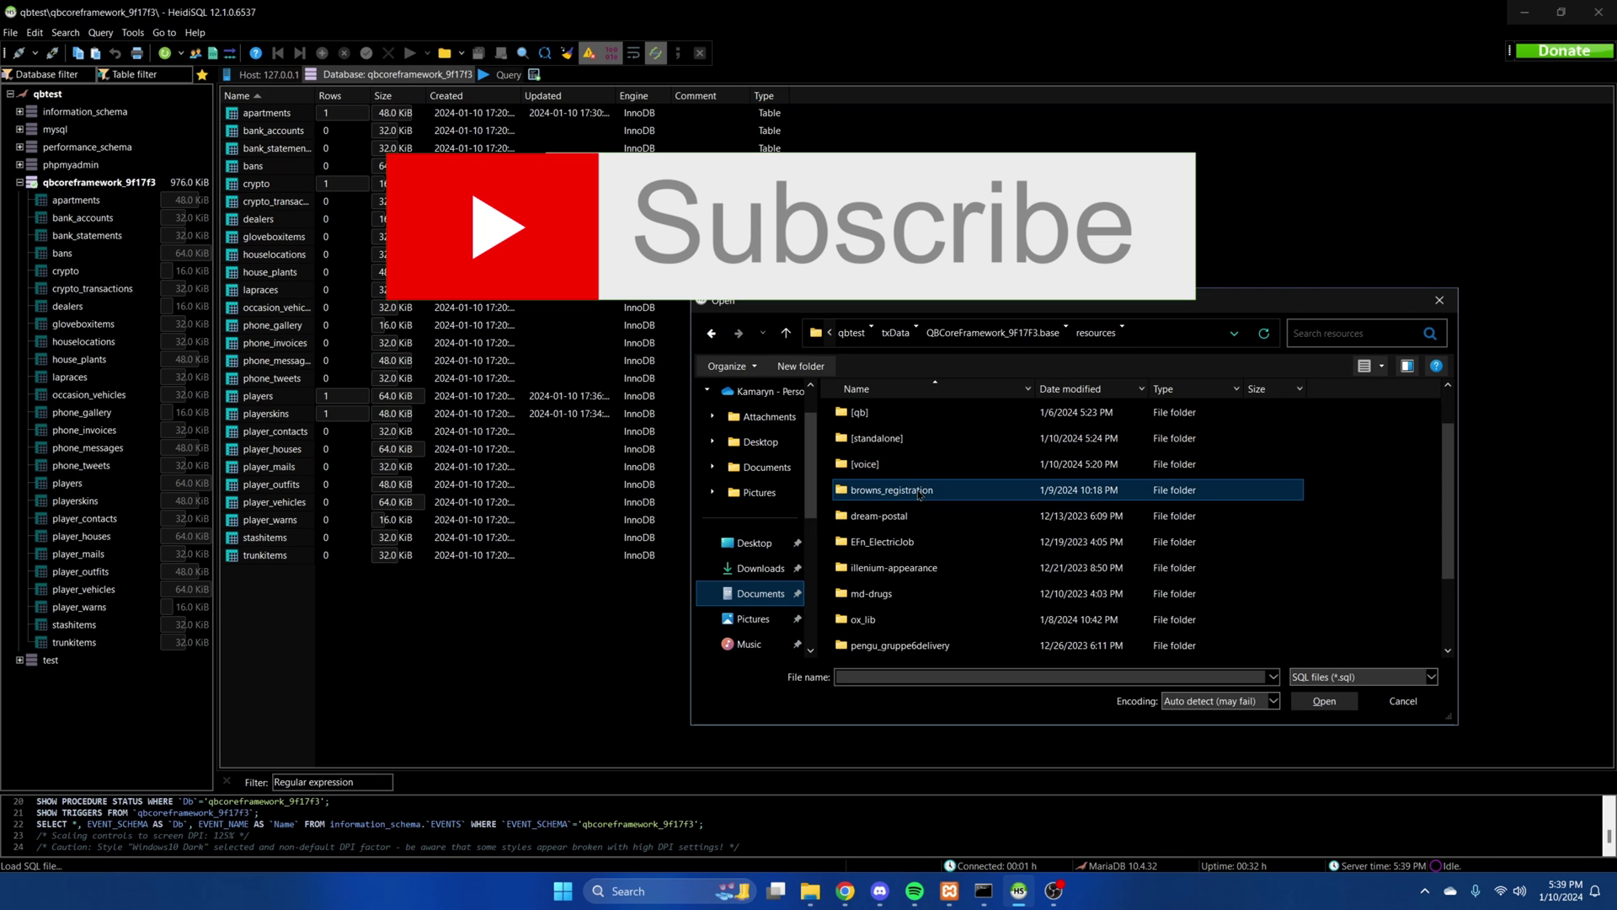
double_click(903, 463)
double_click(904, 425)
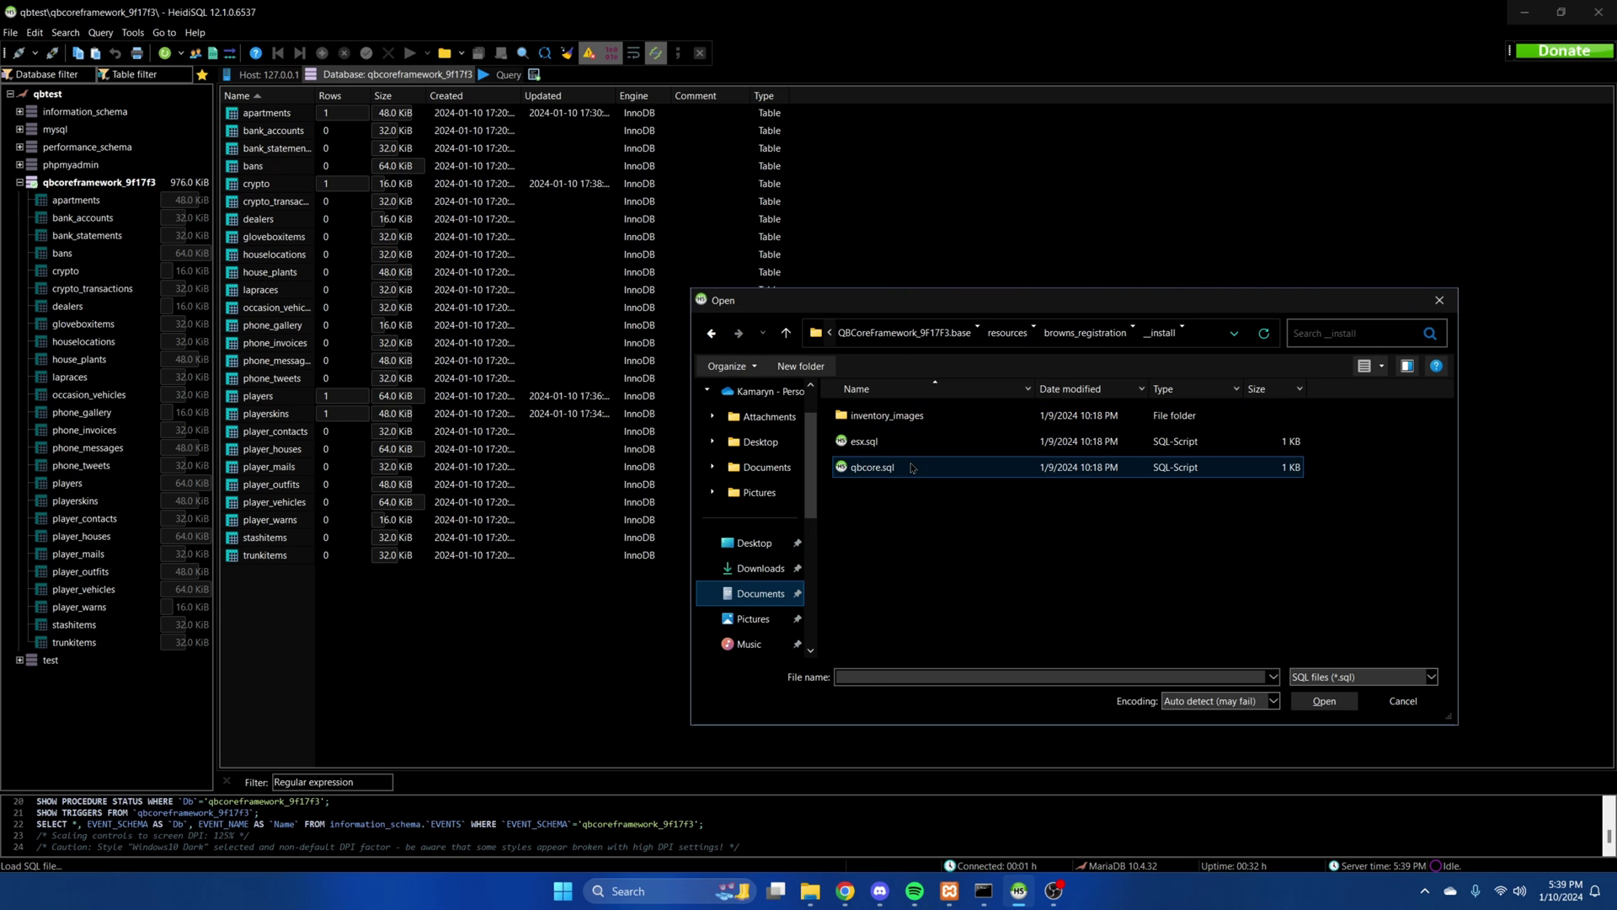
click(914, 467)
click(1322, 701)
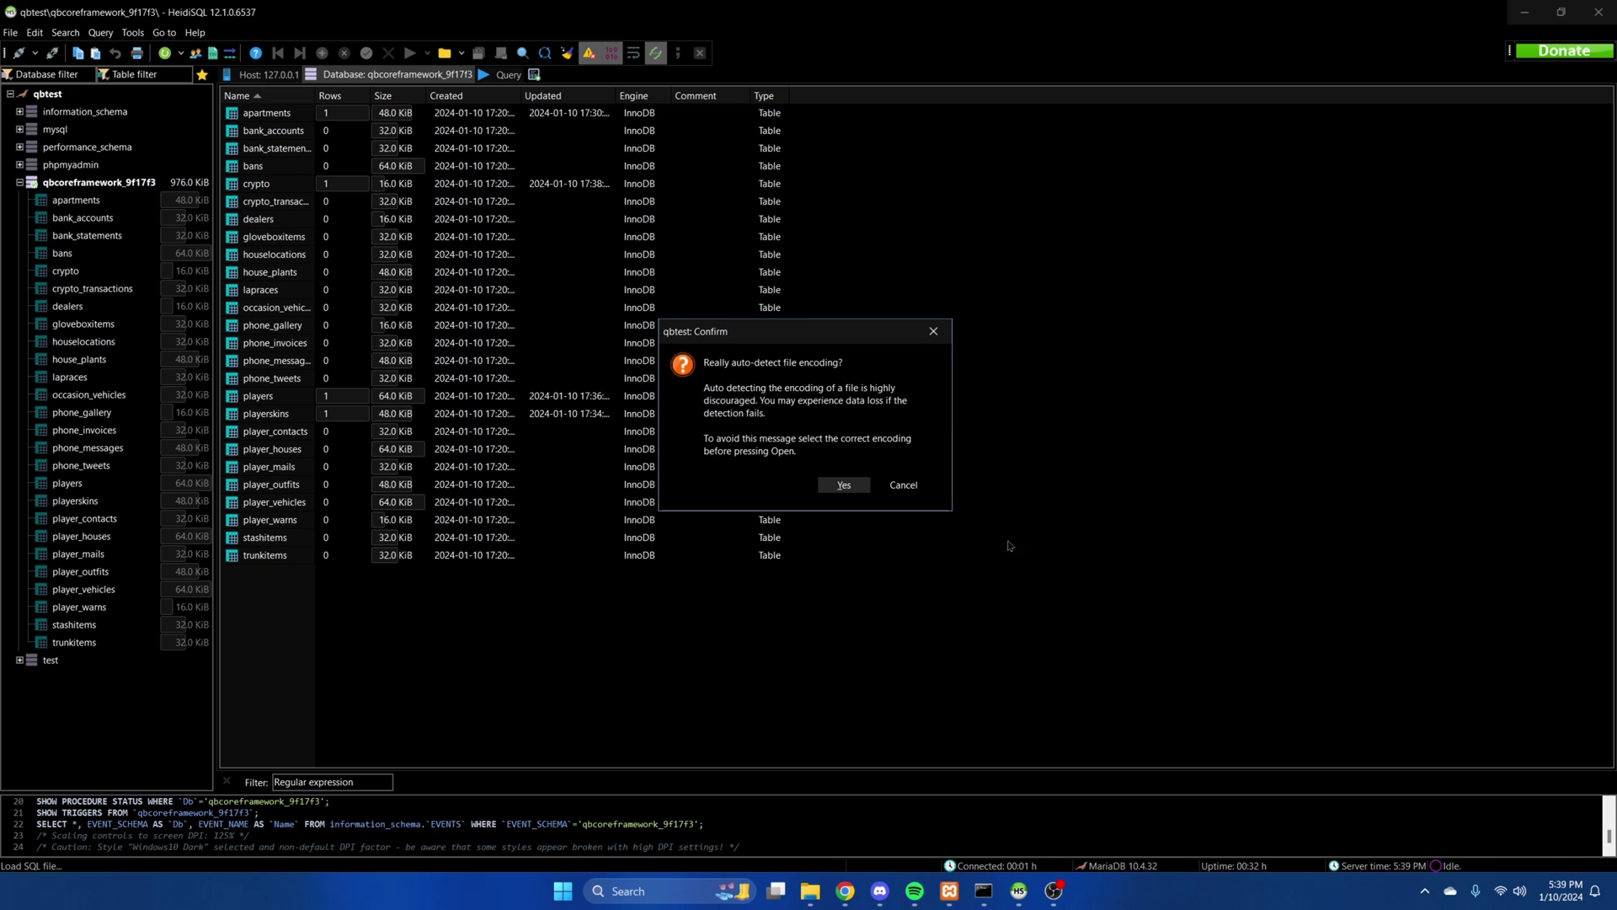
click(842, 486)
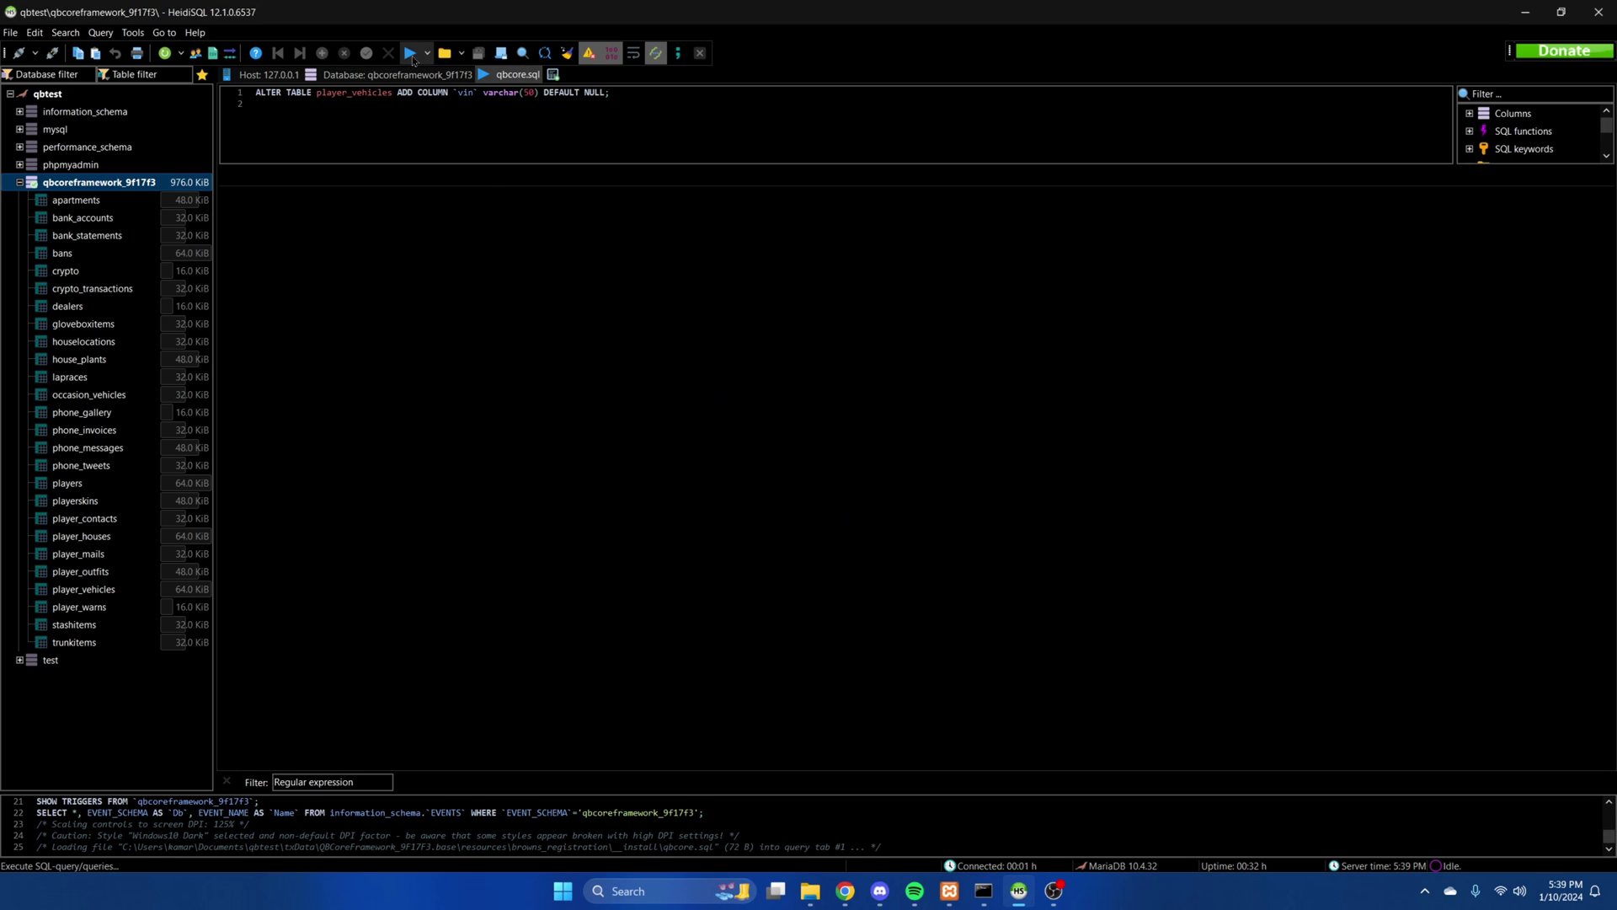
click(410, 53)
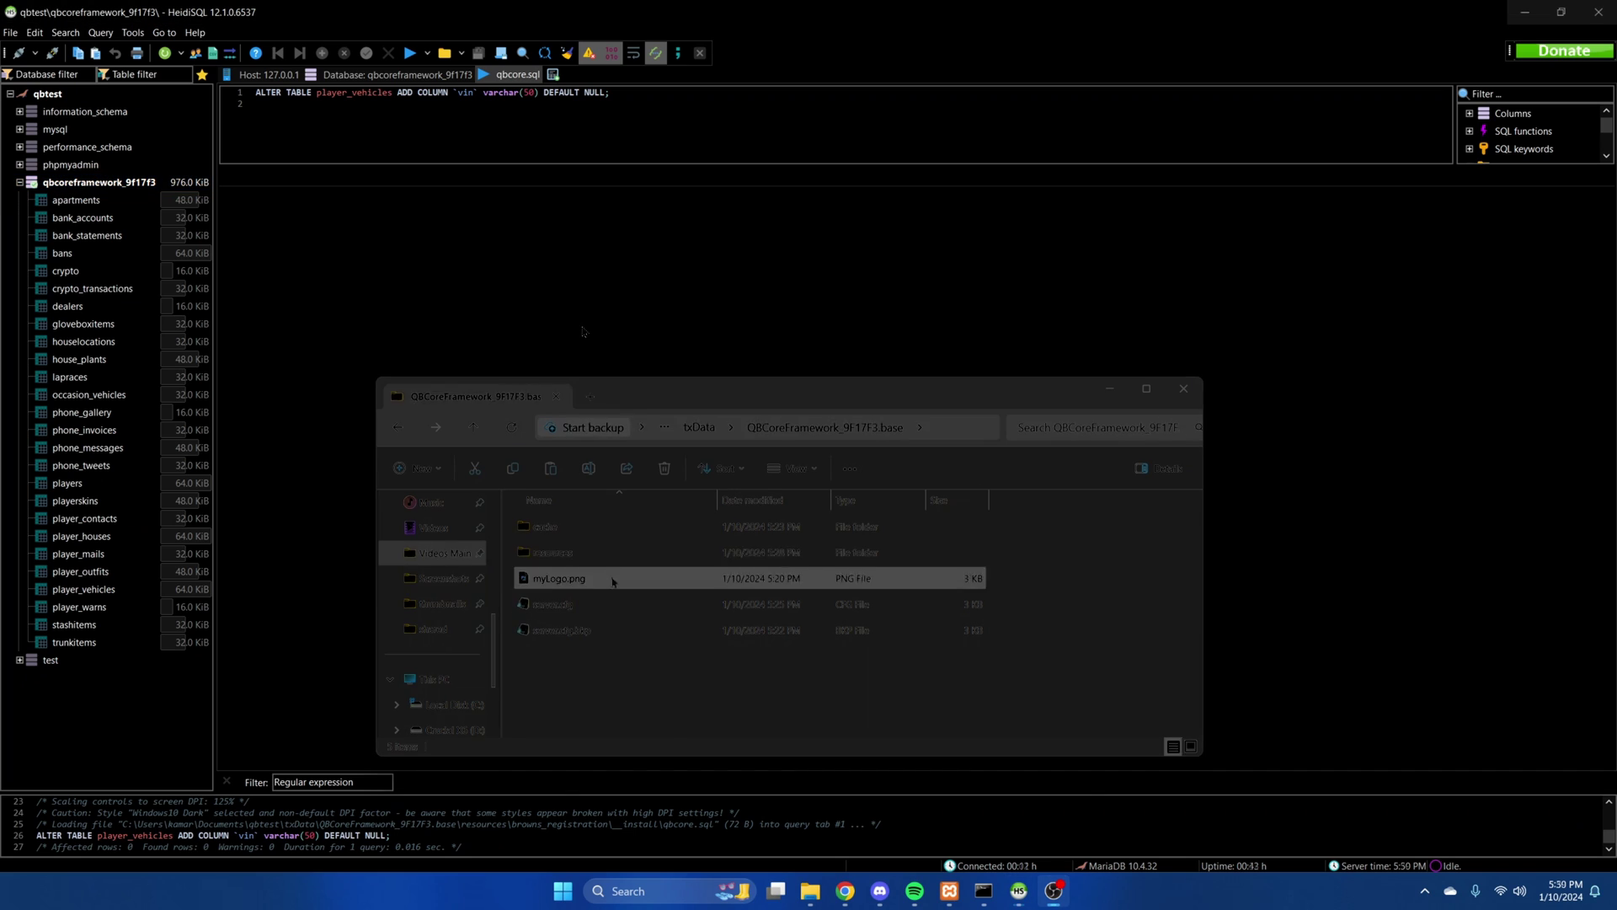
- In File Explorer, go to browns_registration's config folder and open config.lua in Visual Studio Code
double_click(578, 570)
click(601, 595)
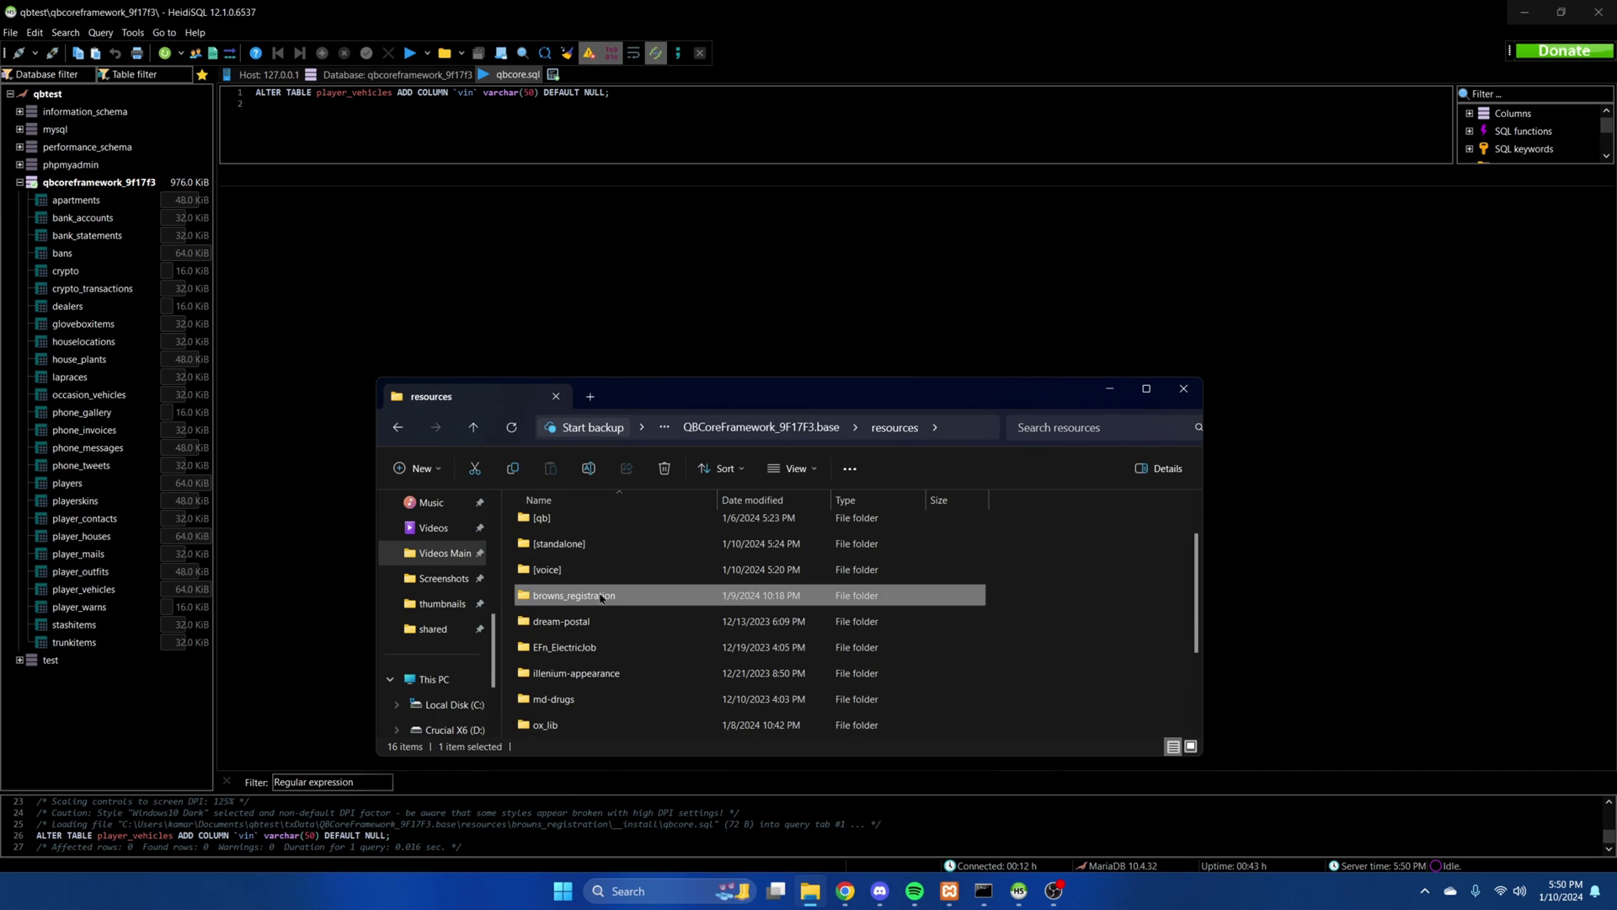
double_click(601, 595)
double_click(579, 580)
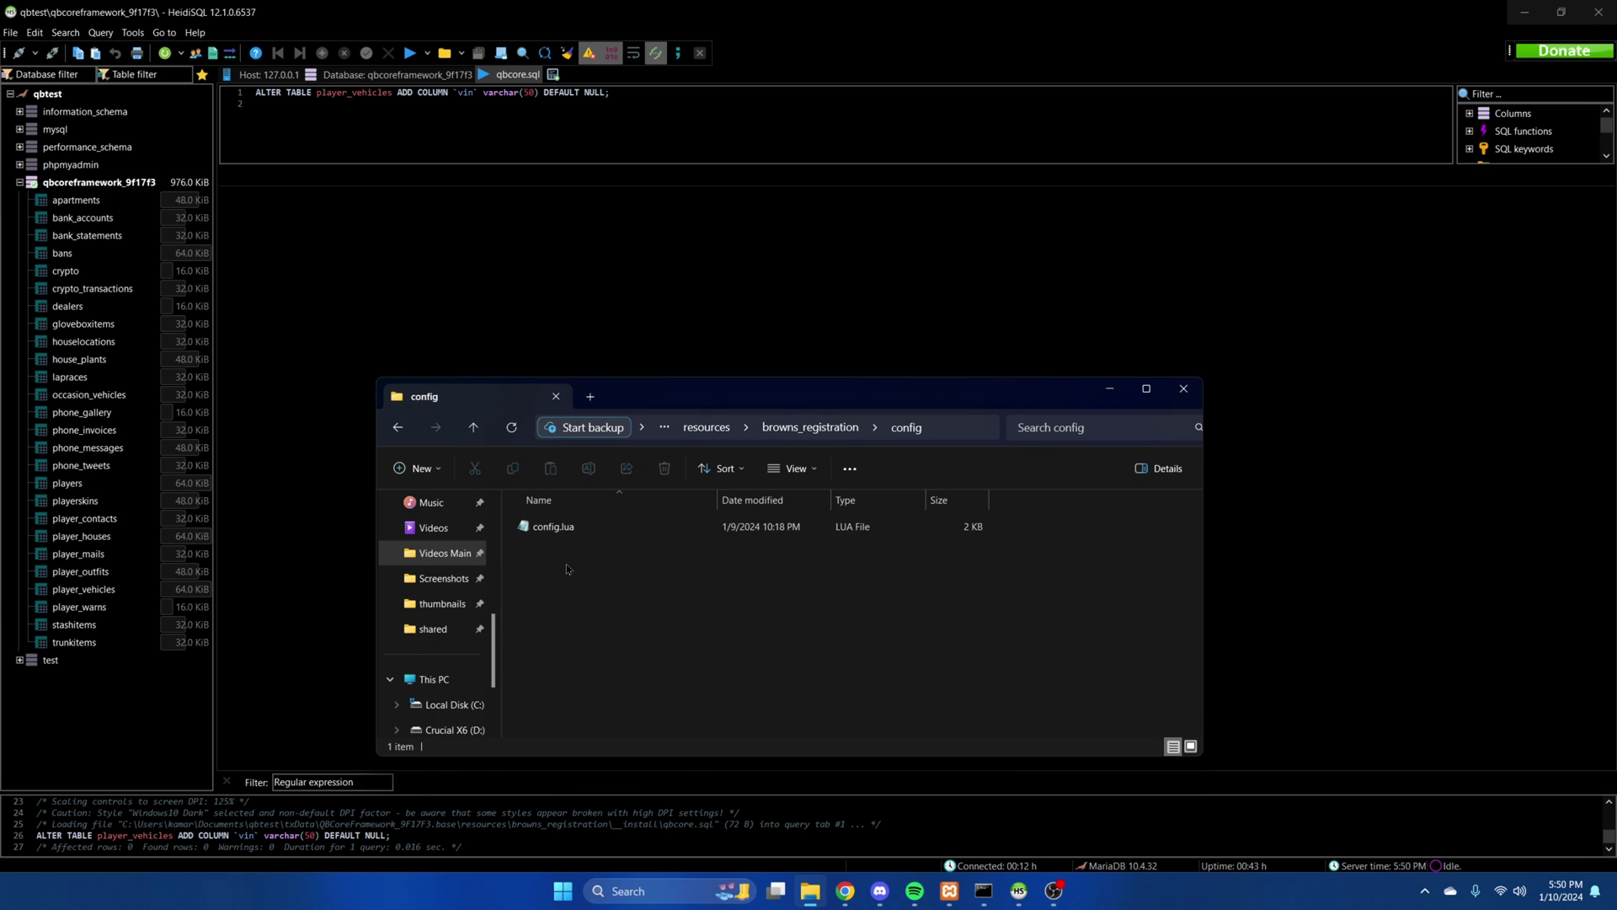
right_click(556, 526)
mouse_move(679, 251)
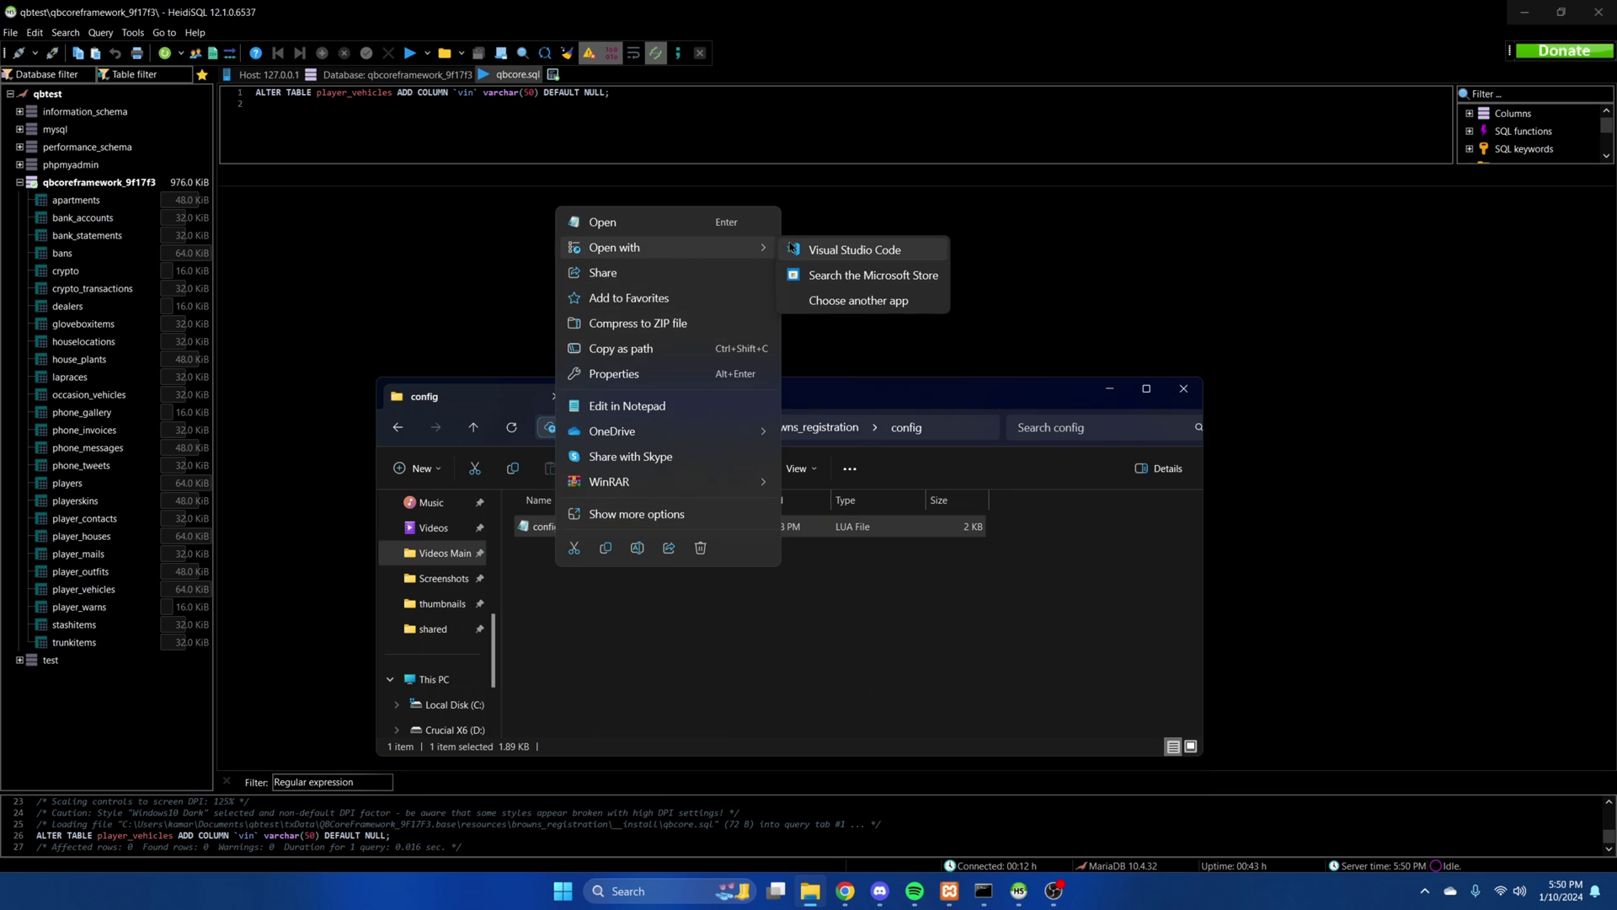
click(809, 243)
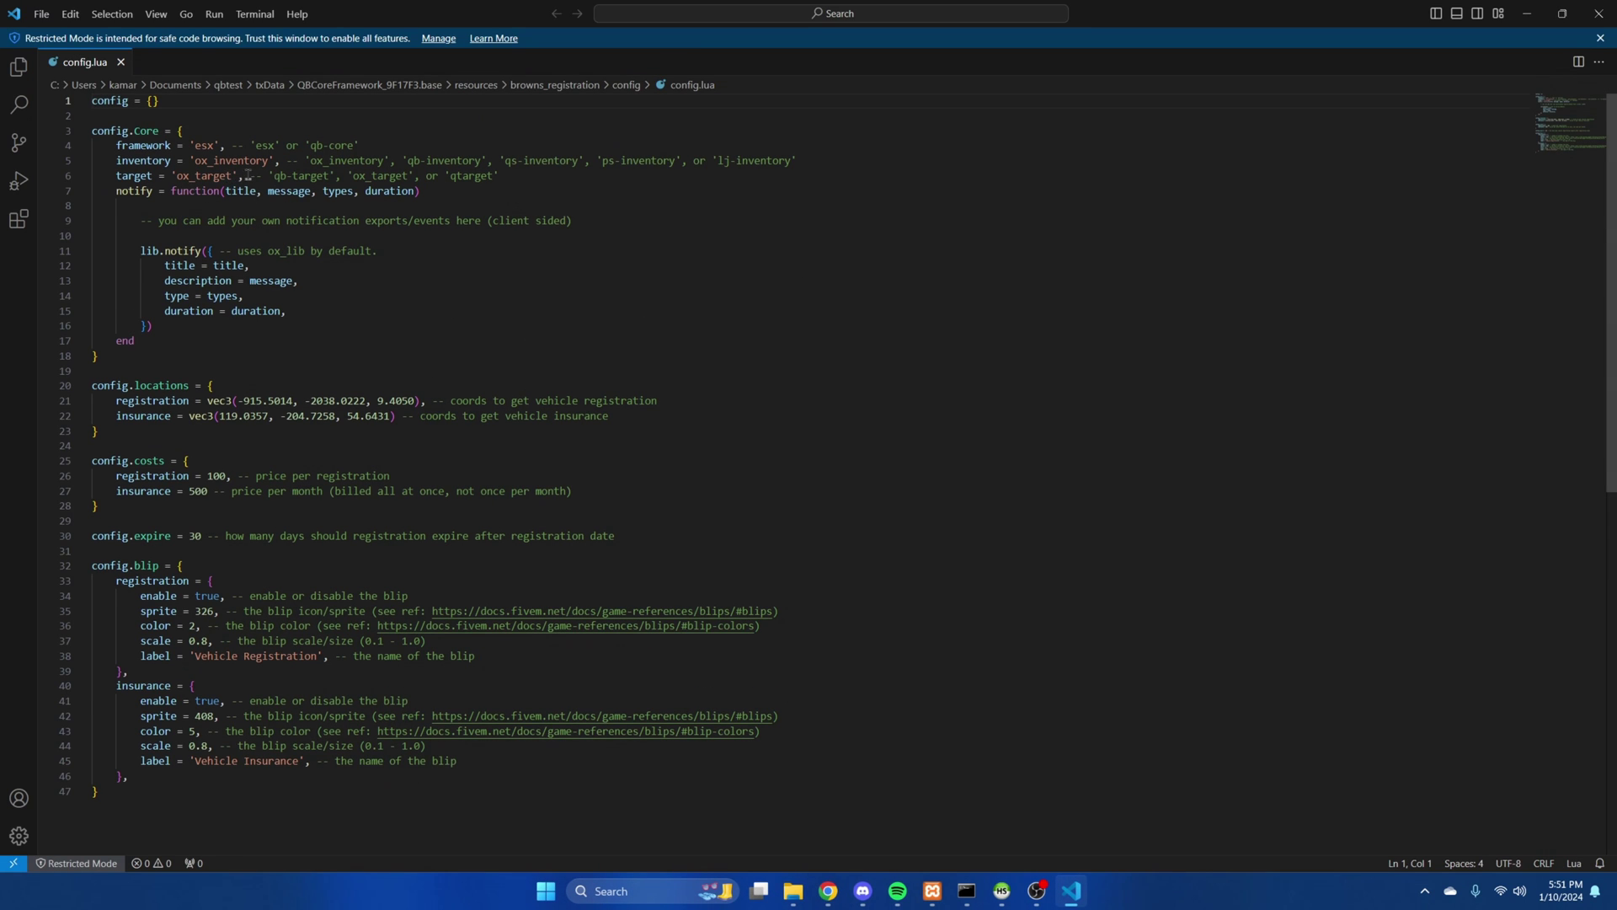
- In the config.Core block, set framework to 'qb-core' and inventory to 'qb-inventory'
drag(196, 146, 213, 148)
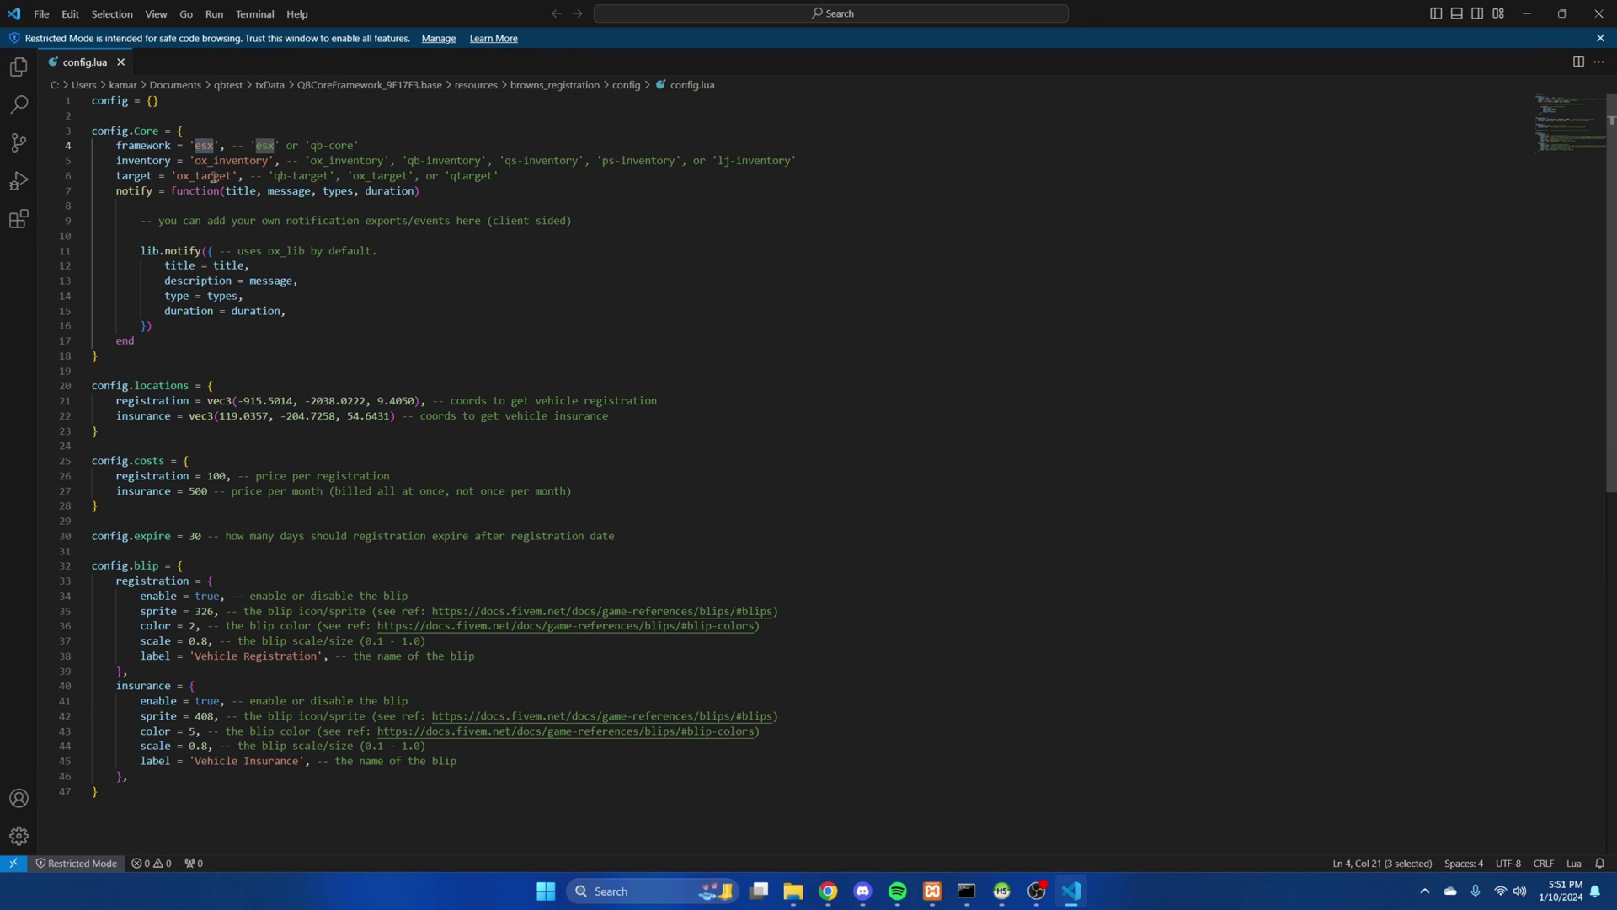
text(qb-cor)
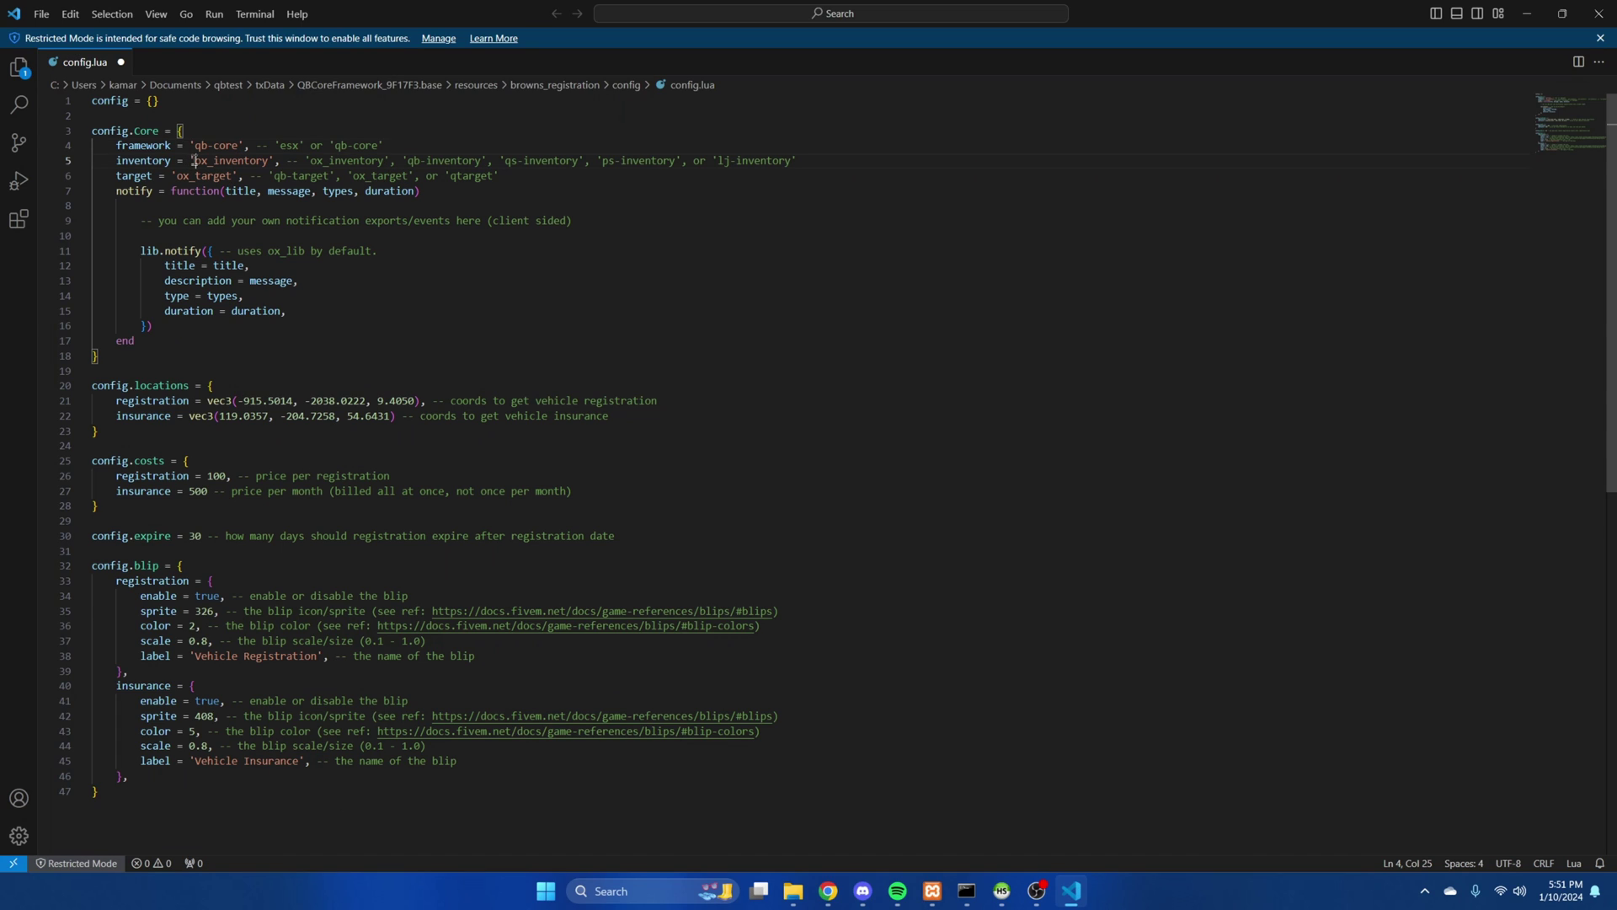
drag(194, 160, 208, 162)
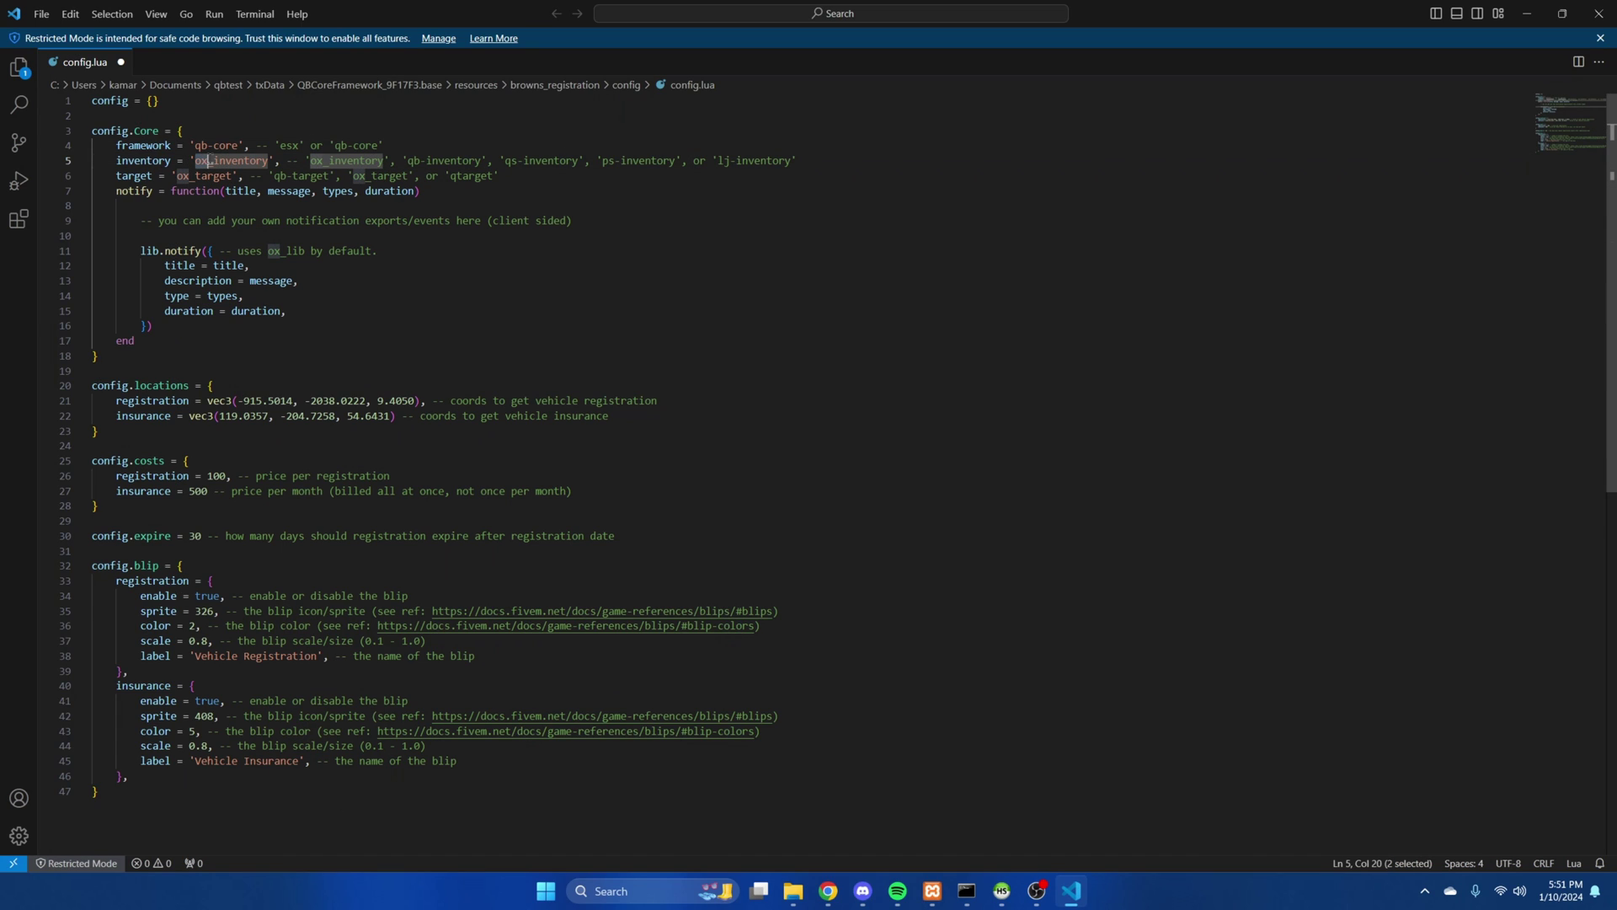
text(qb)
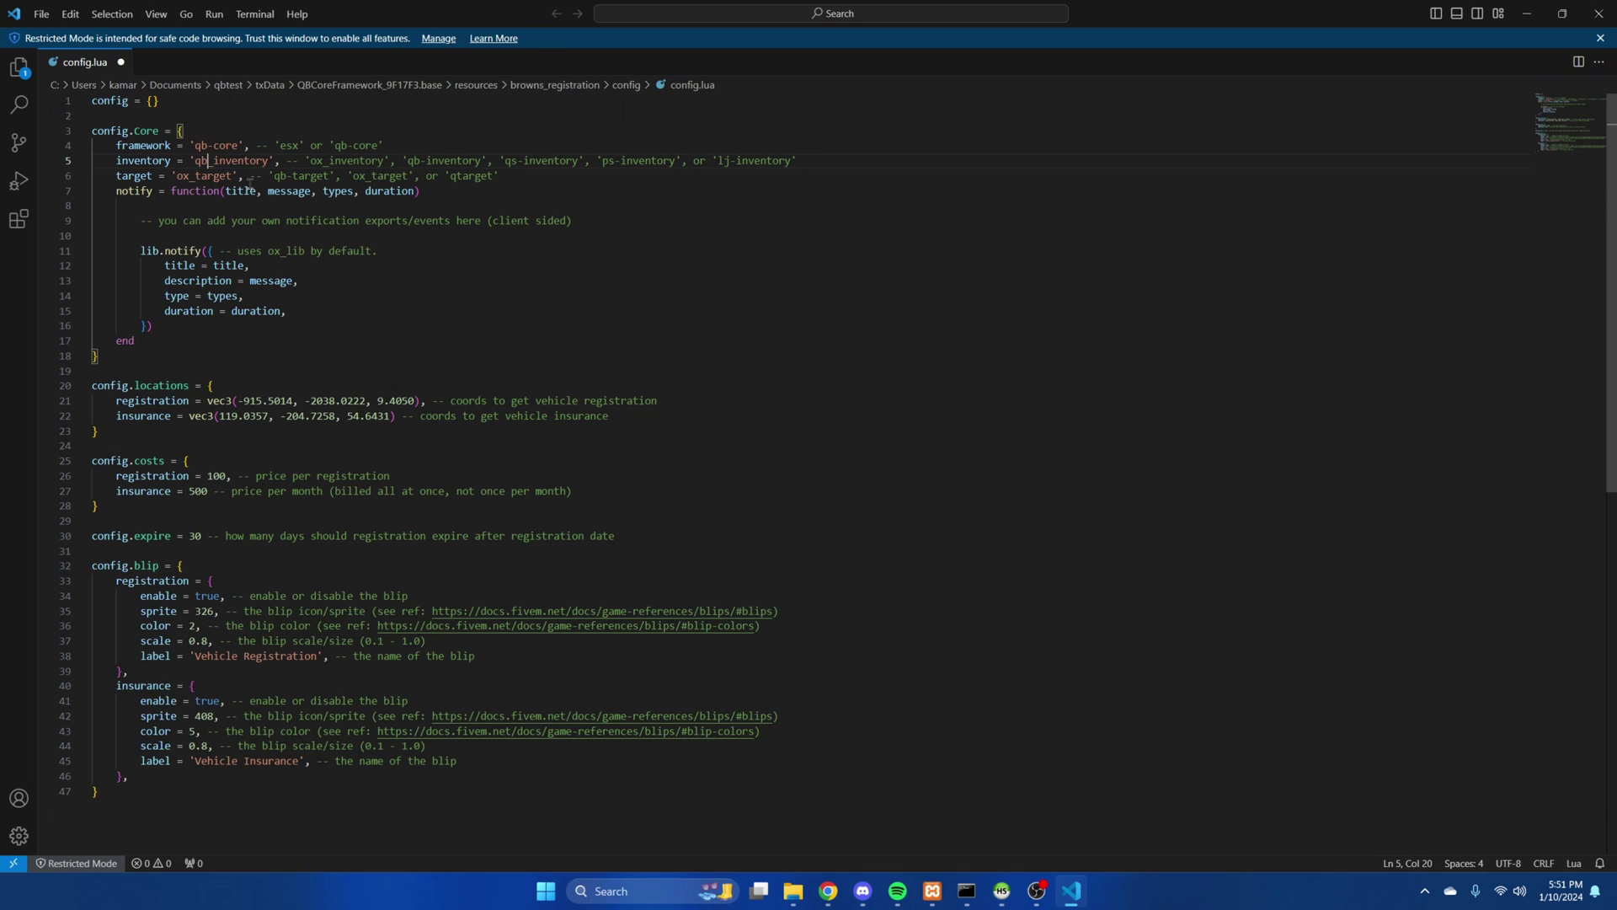
key(BackSpace)
text(-)
- In the config.Core block, set target to 'qb-target', check the remaining location, cost, expiry and blip settings, and save config.lua
drag(192, 176, 179, 177)
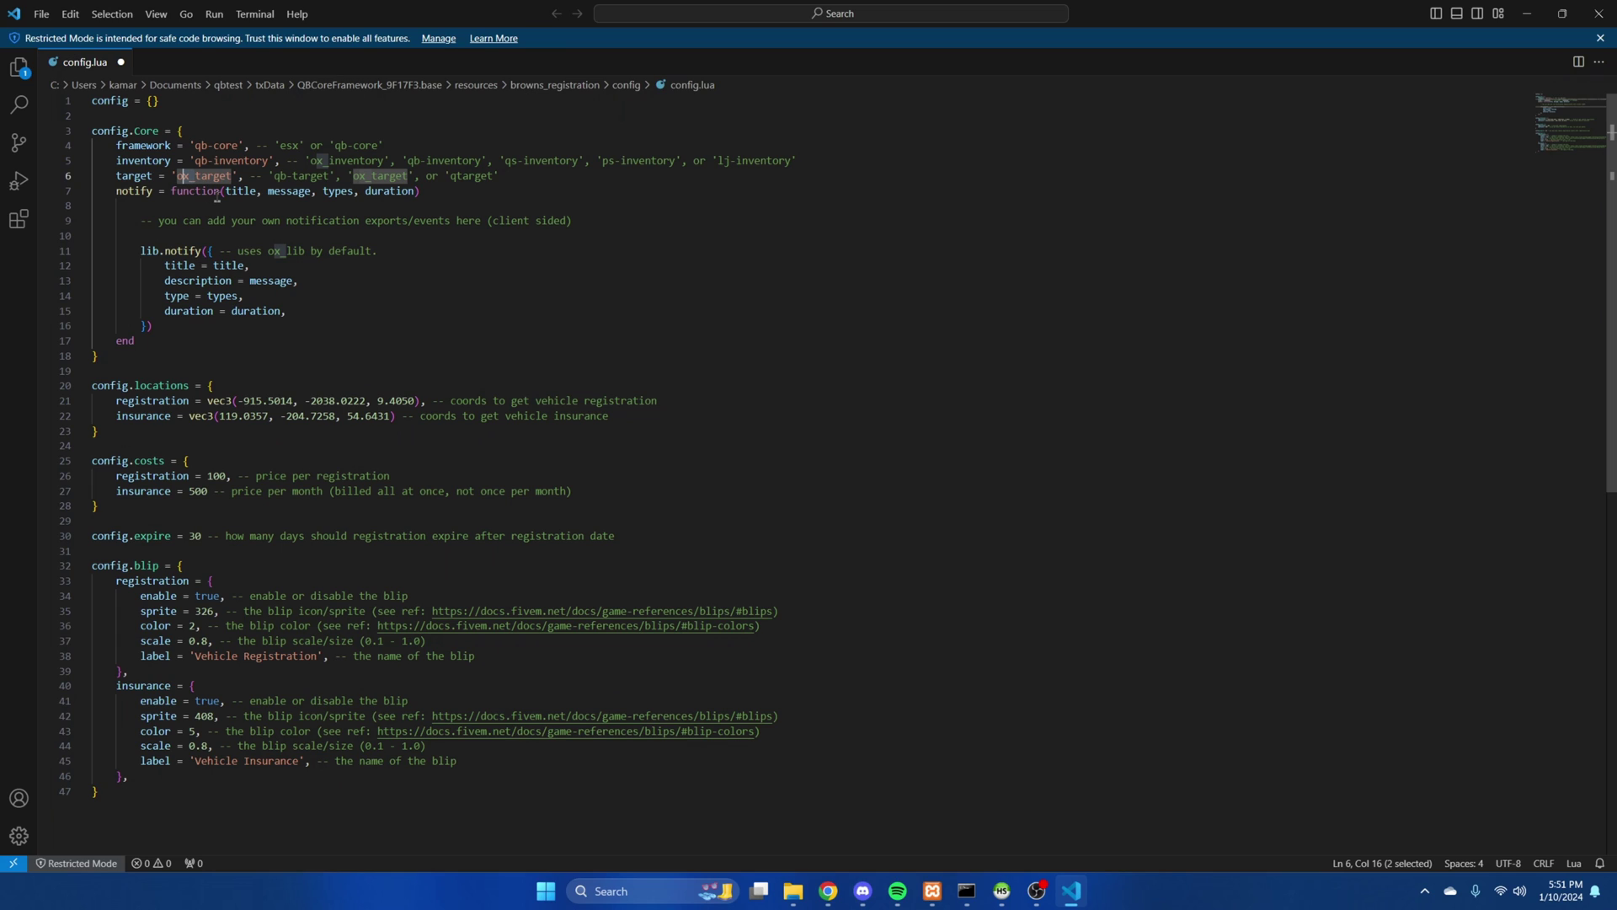
text(q)
key(Delete)
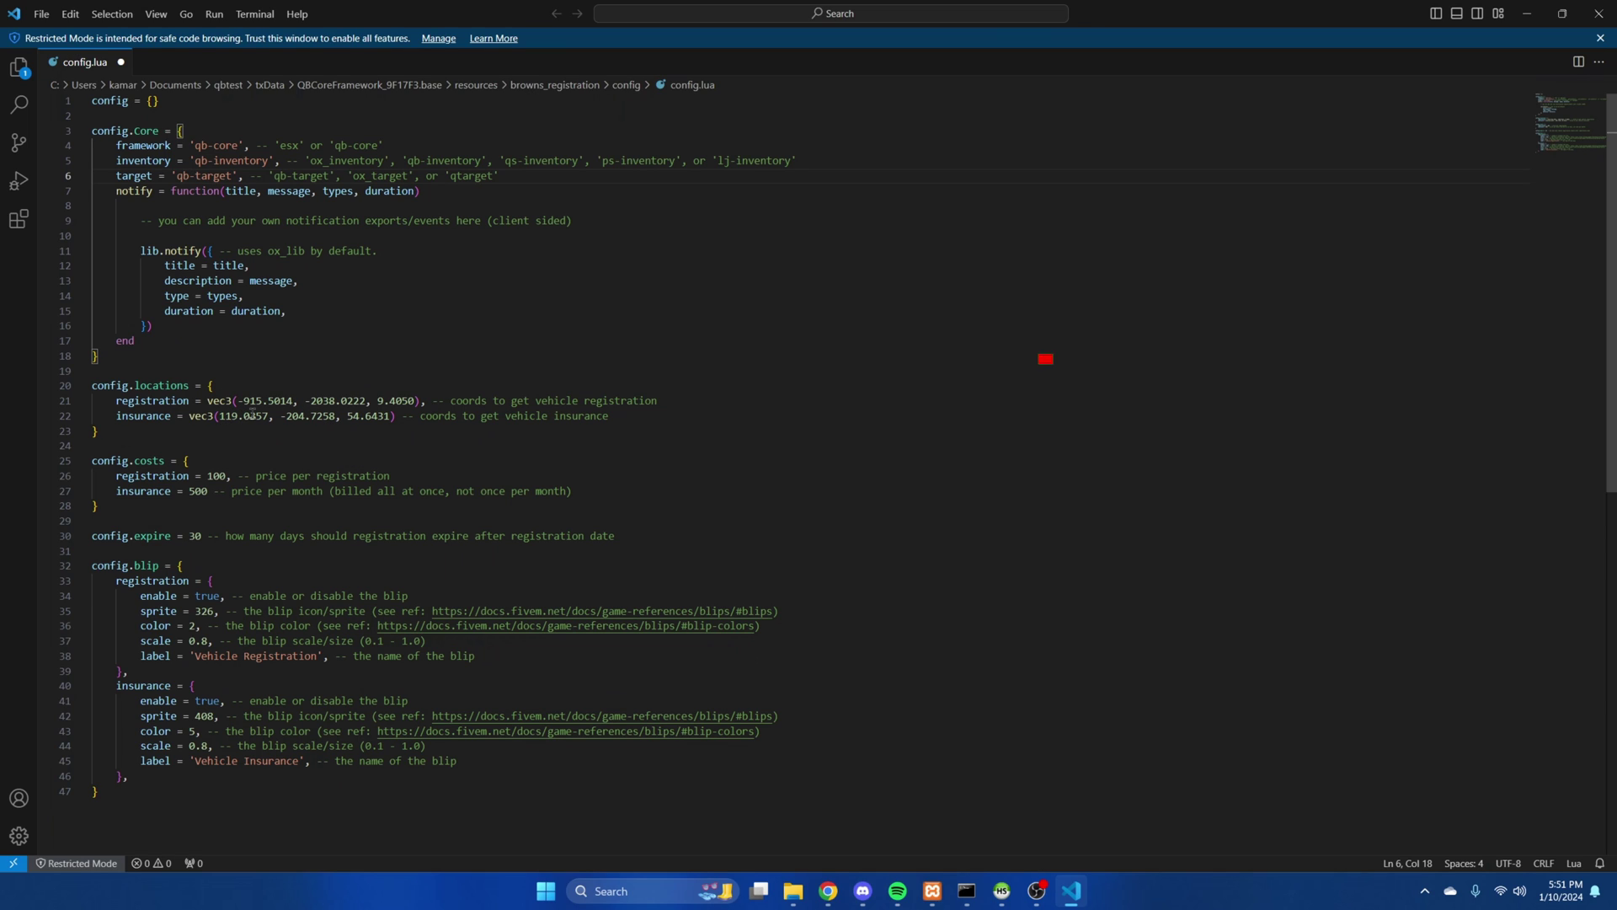
scroll(261, 421, down, 1)
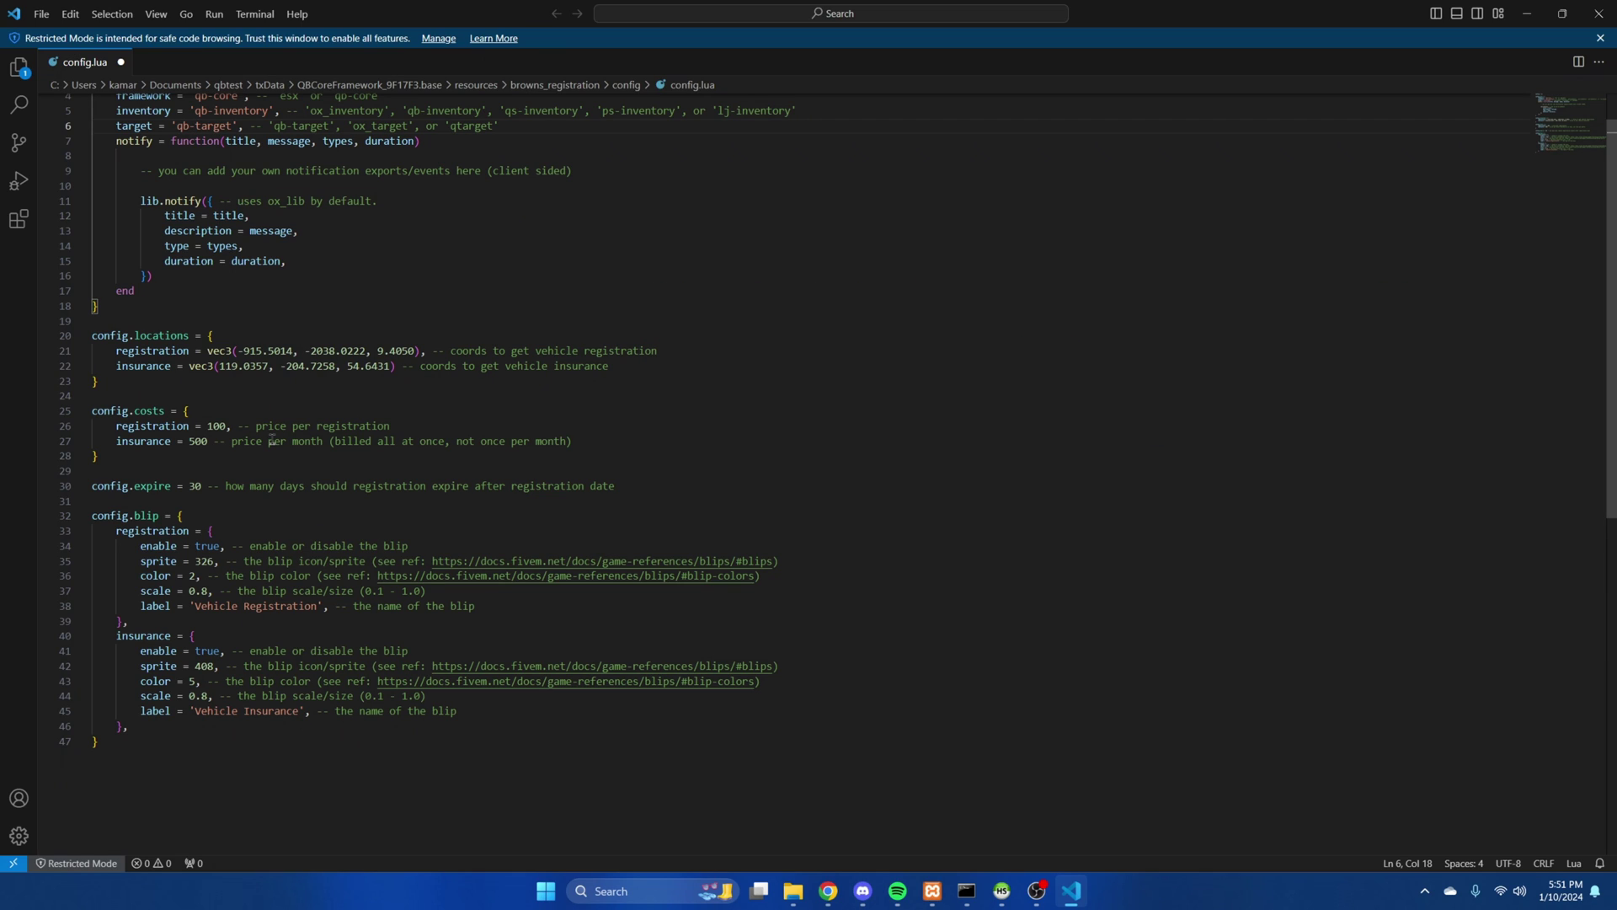
scroll(310, 421, down, 1)
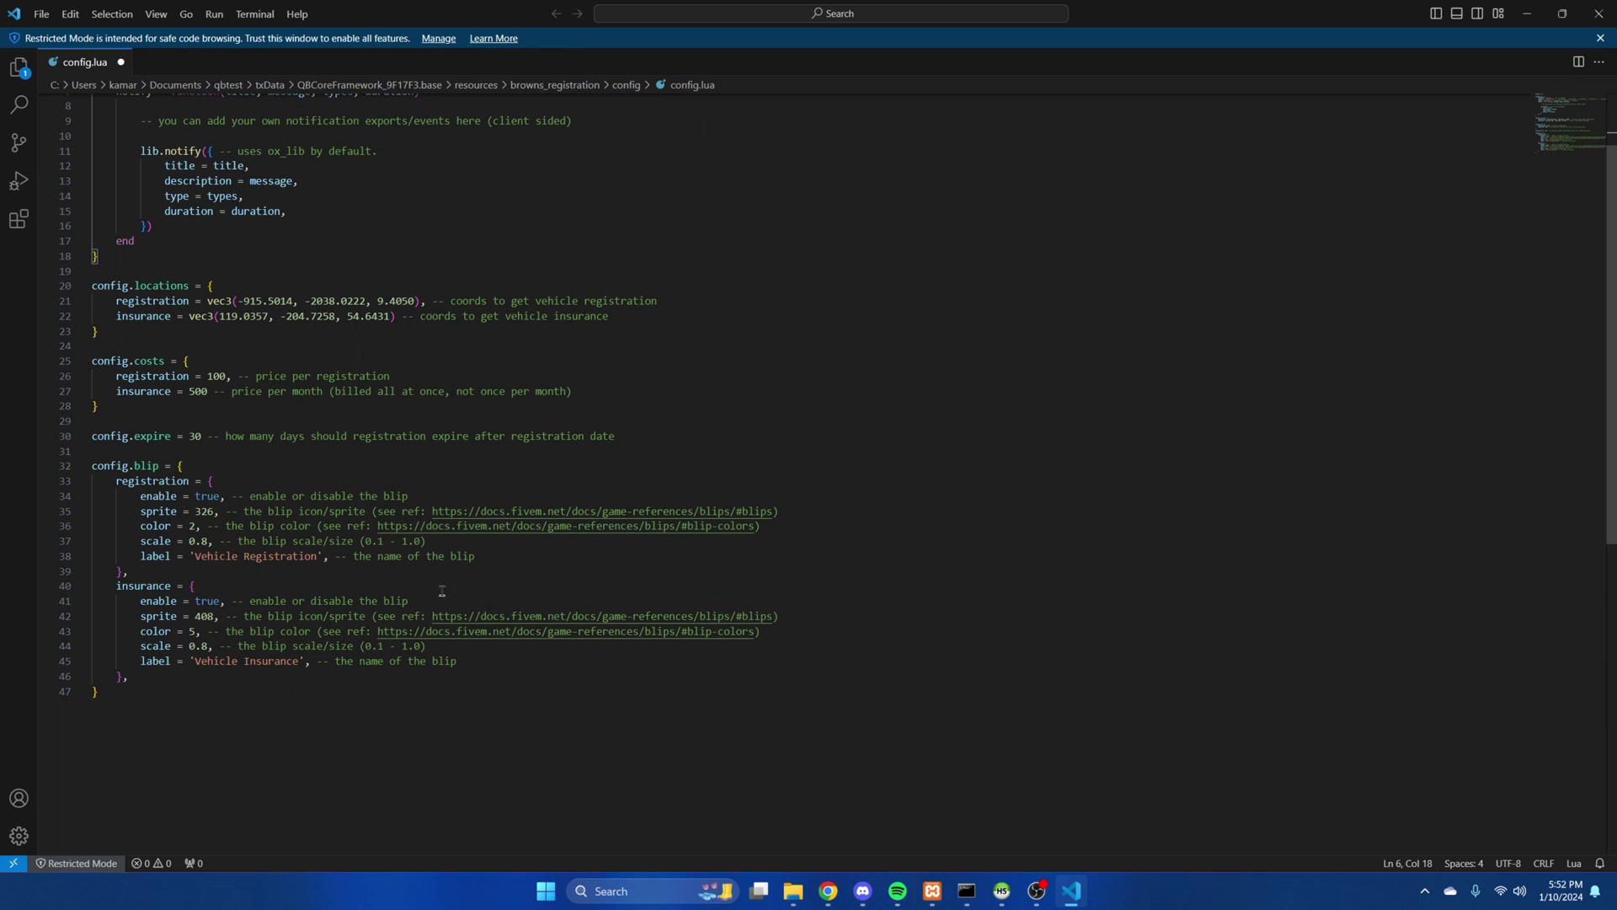
click(40, 14)
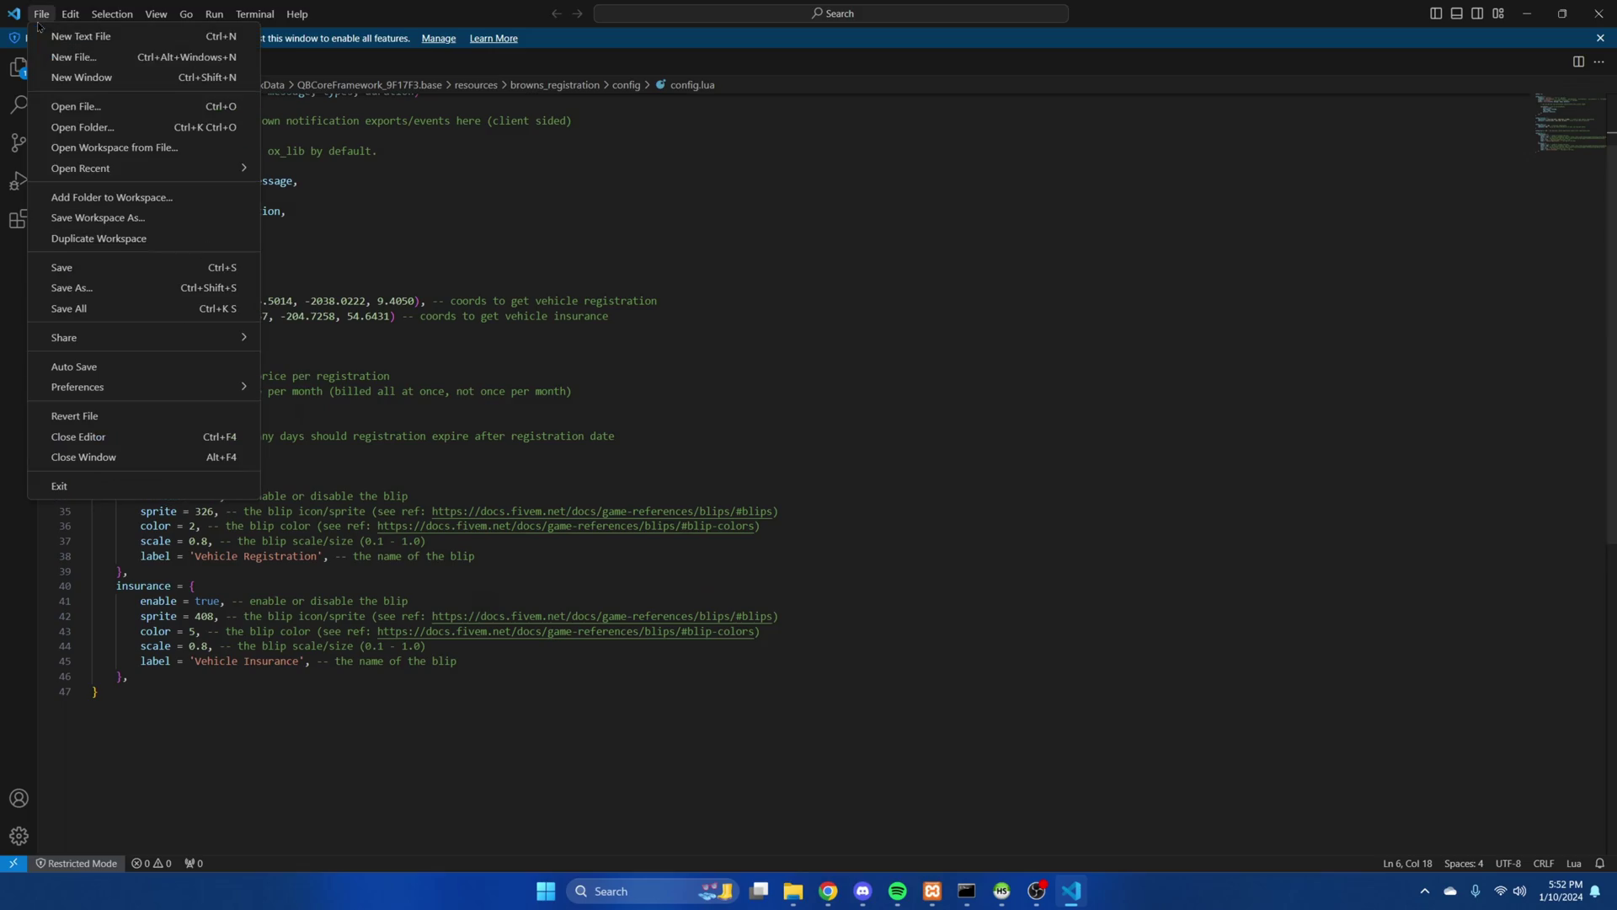
click(91, 265)
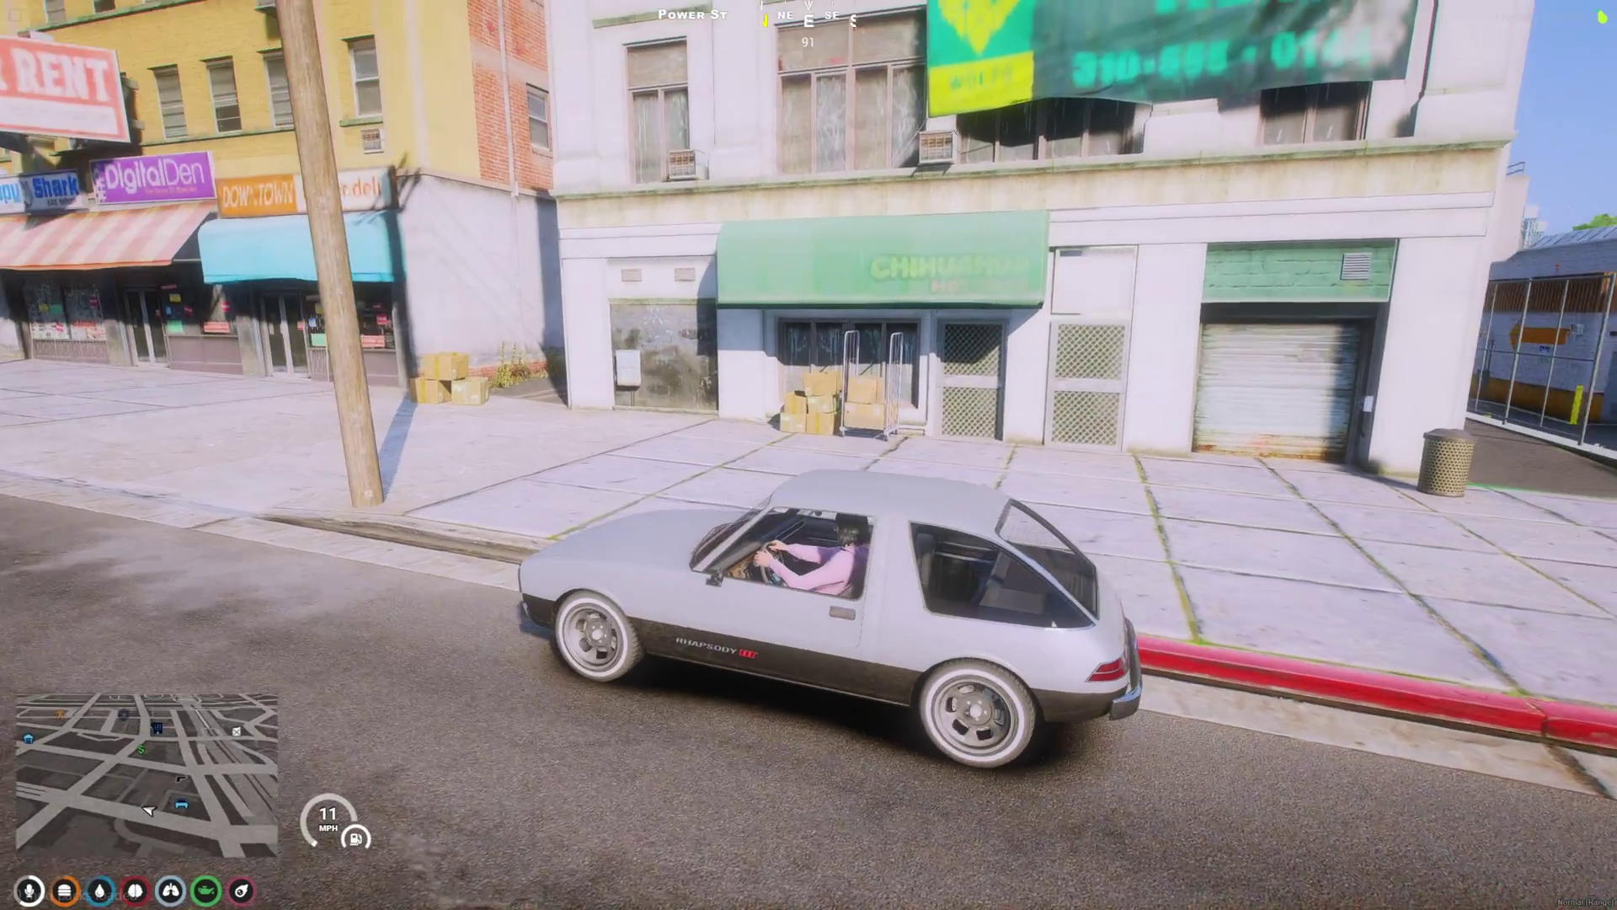
- In FiveM, set a map waypoint beside the green car blip near Los Santos International Airport and Autopia Pkwy
key(Escape)
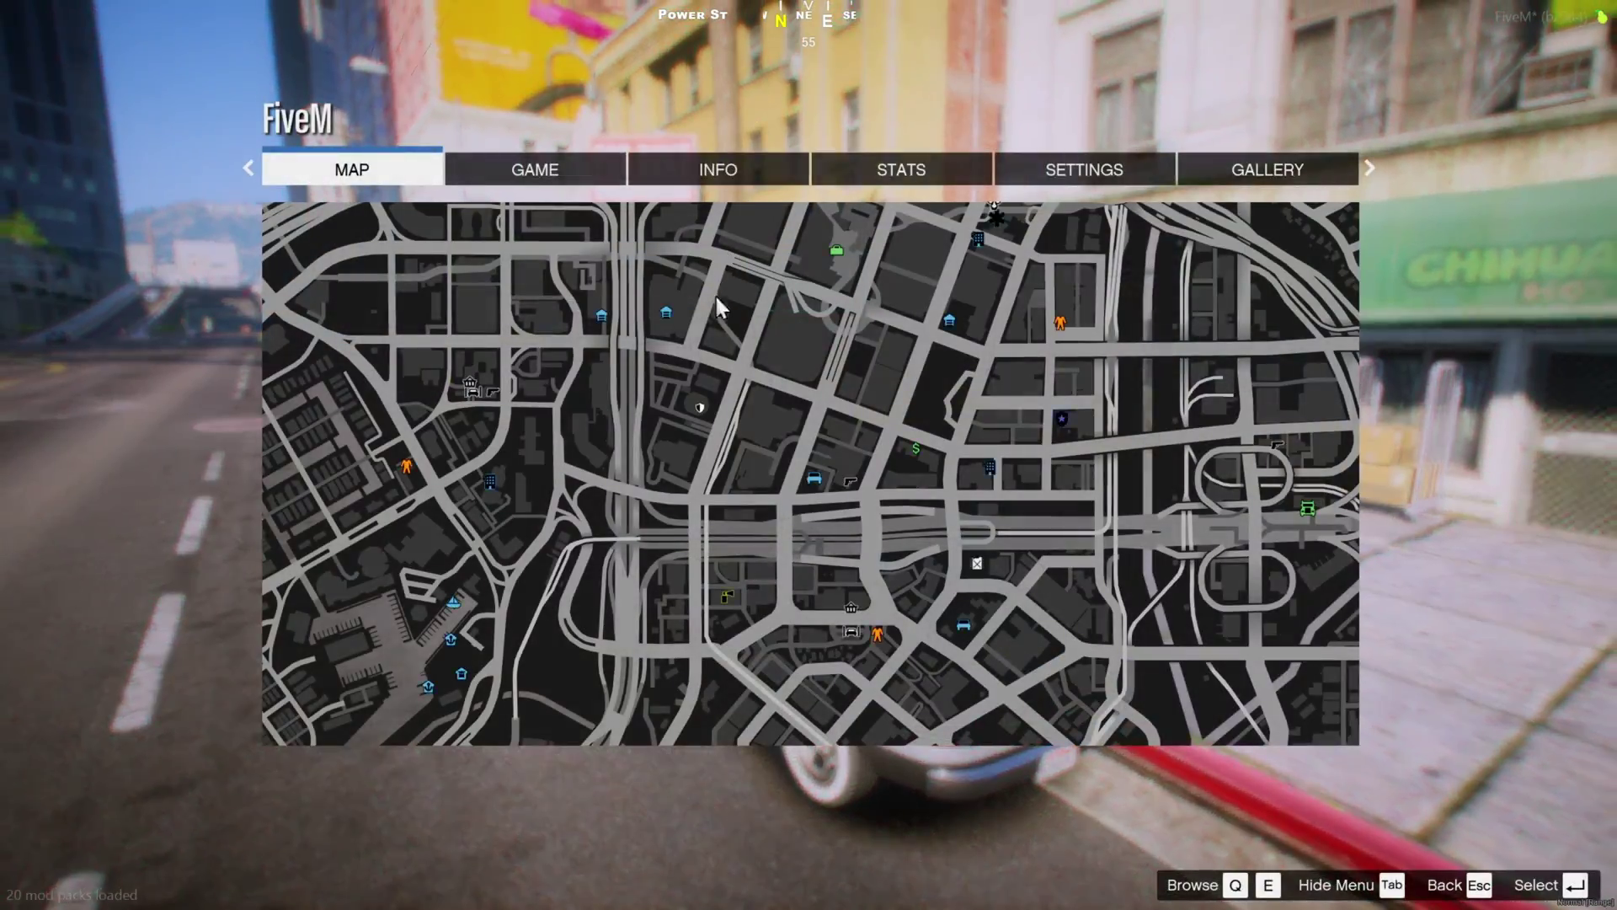
click(714, 300)
drag(666, 602, 670, 313)
scroll(532, 356, up, 3)
drag(532, 356, 642, 375)
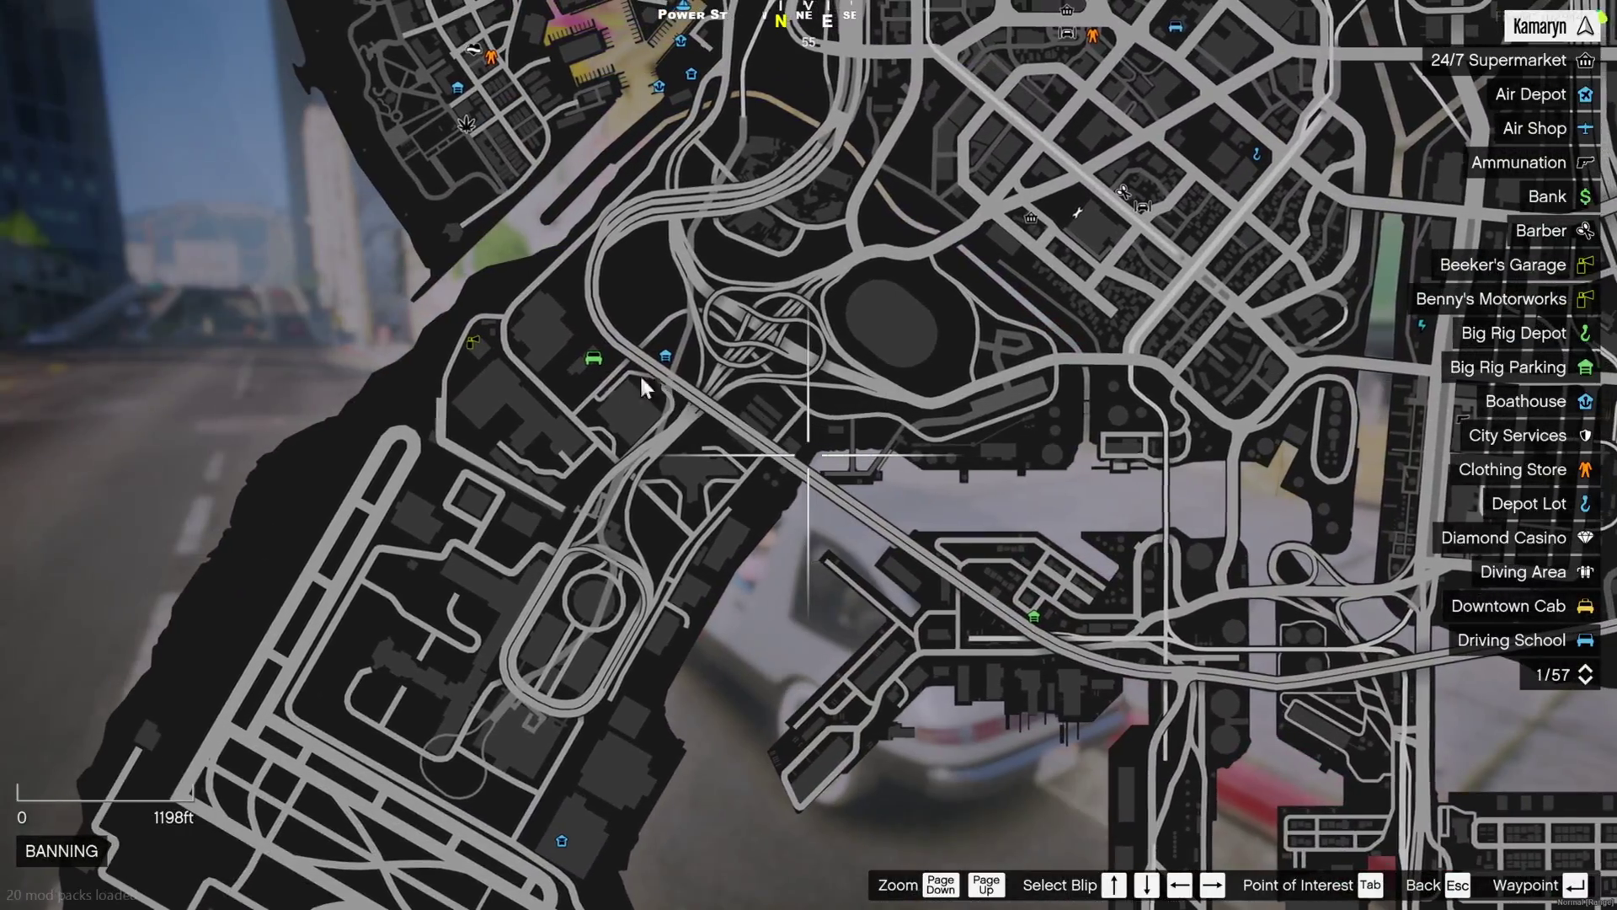
click(610, 350)
scroll(609, 347, up, 4)
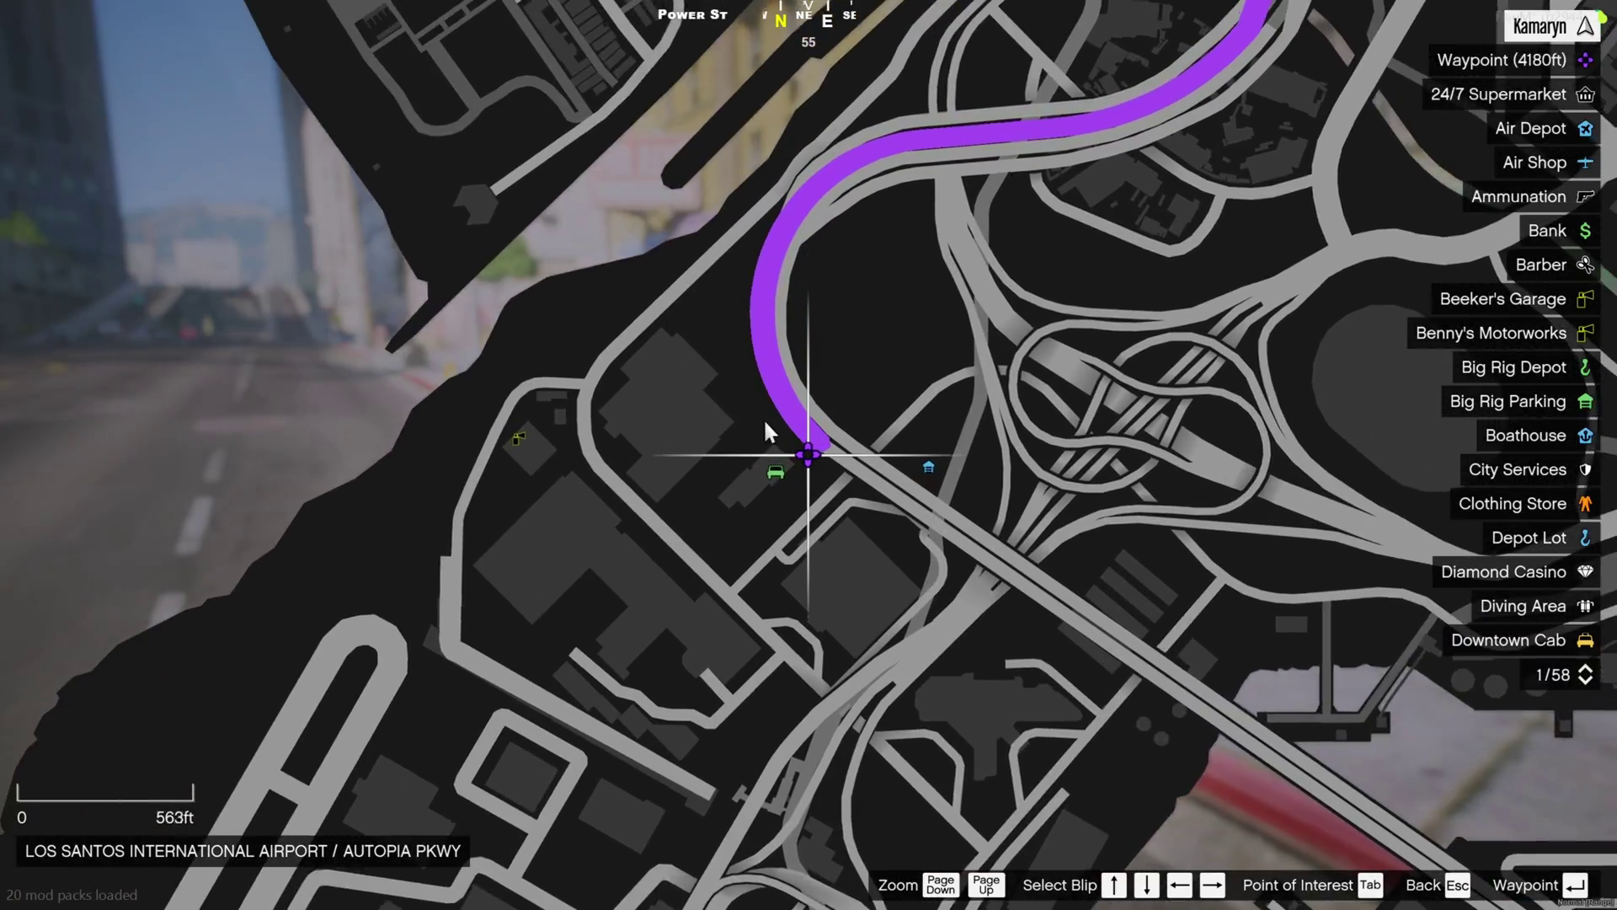
click(751, 451)
click(753, 451)
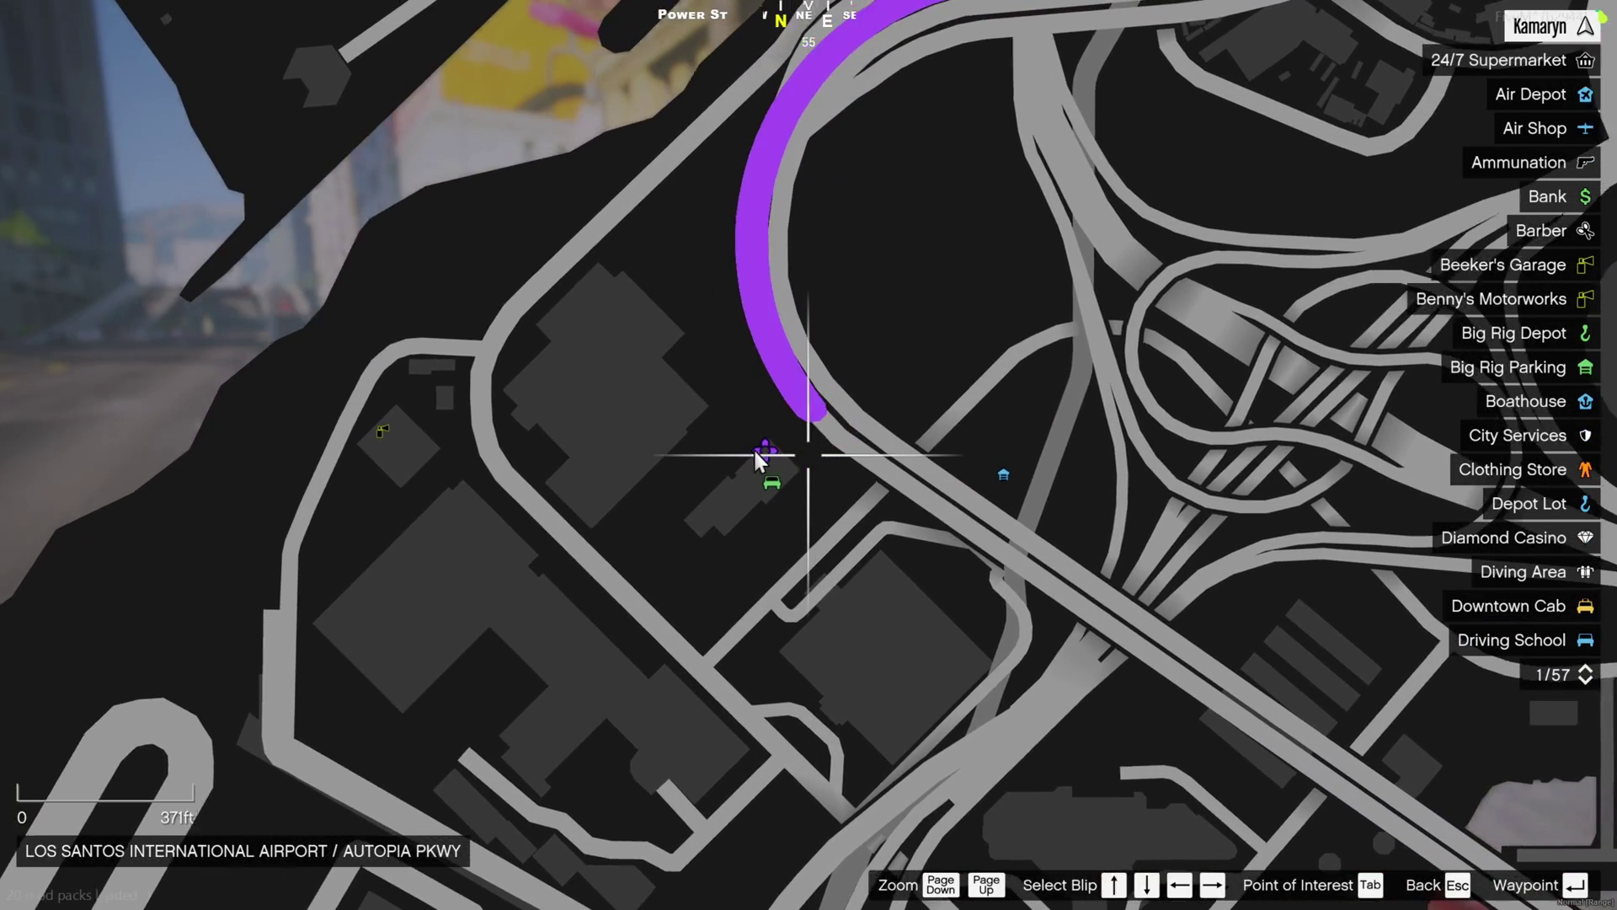
- Close the map and teleport the car to the waypoint with the /tpm command
key(Escape)
text(t/tpm)
key(Return)
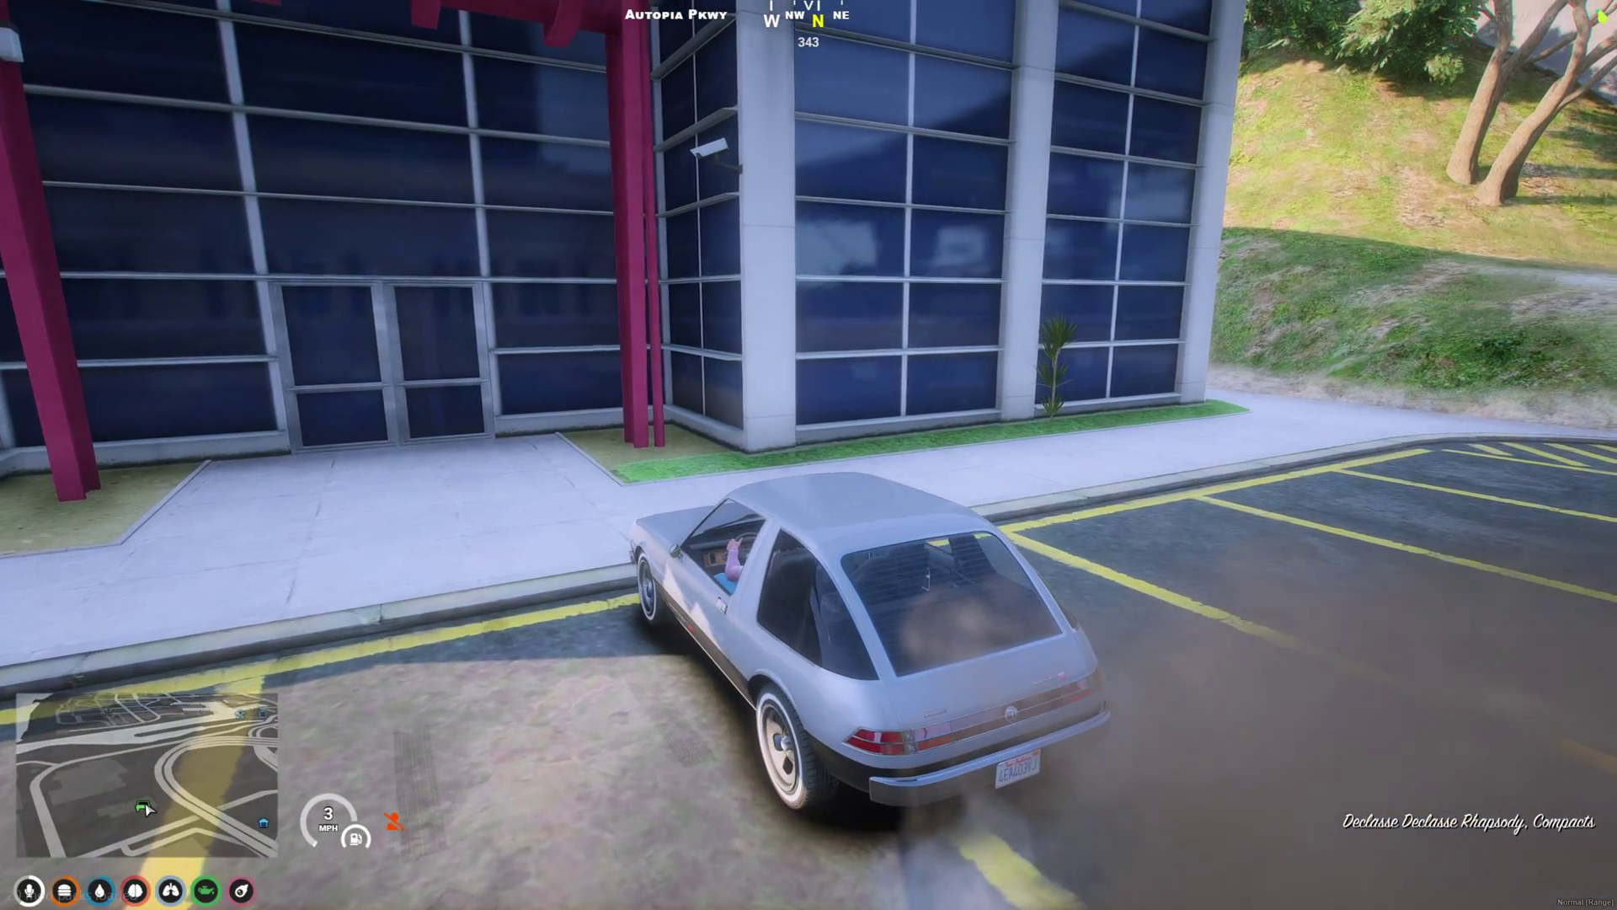
- Get out of the car, walk to the glass building's entrance and purchase Vehicle Registration for the second listed vehicle
key(f)
key(w)
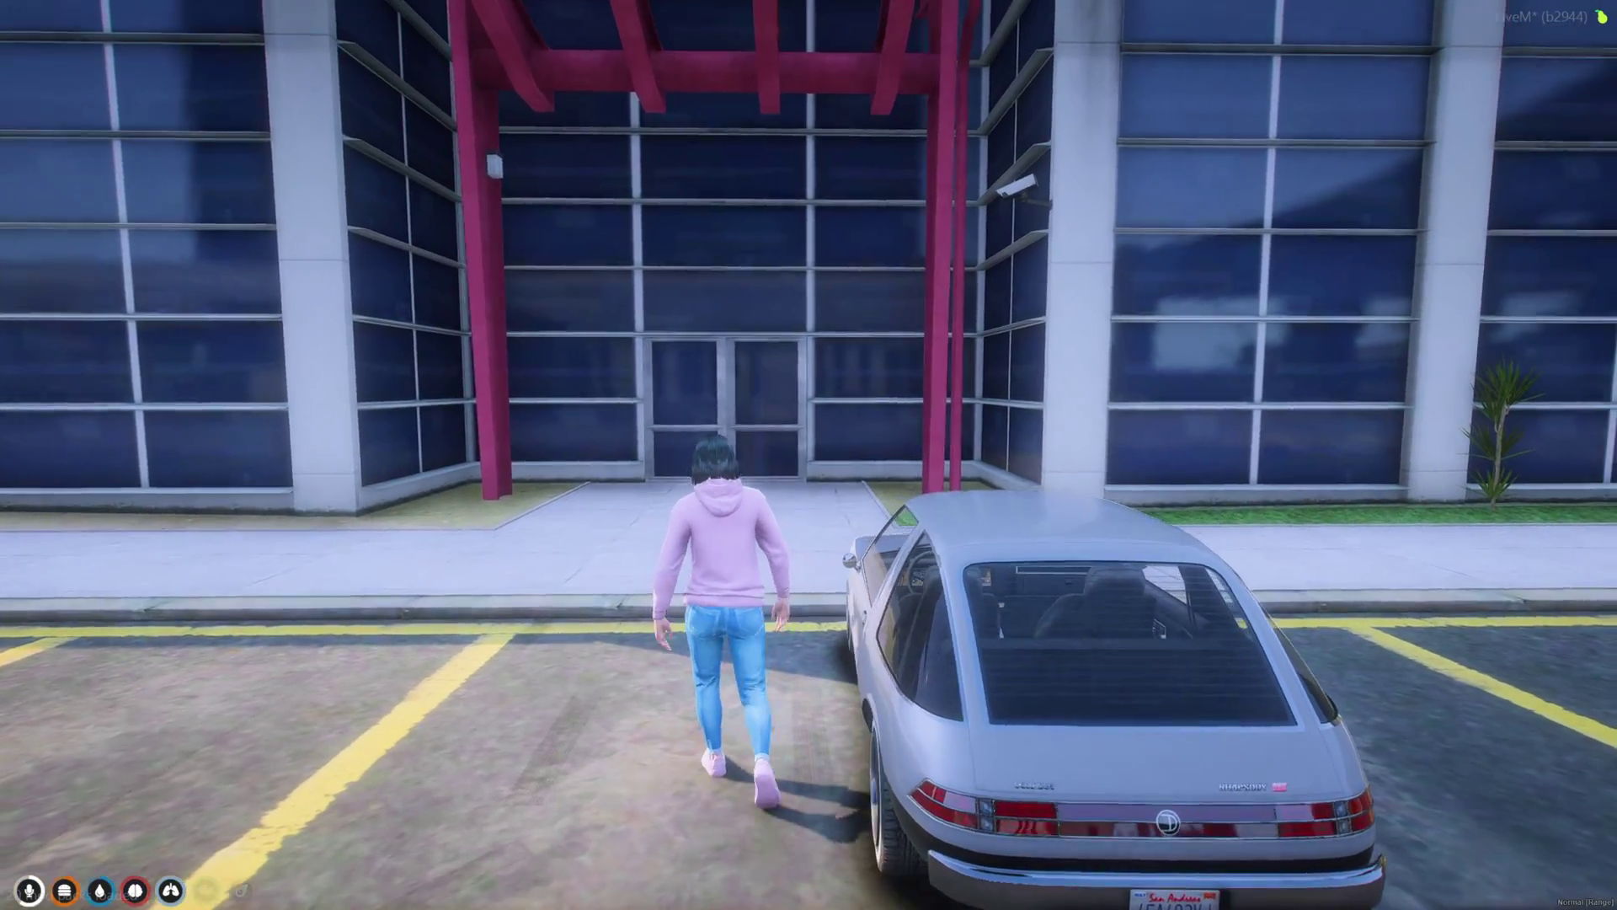
key(shift)
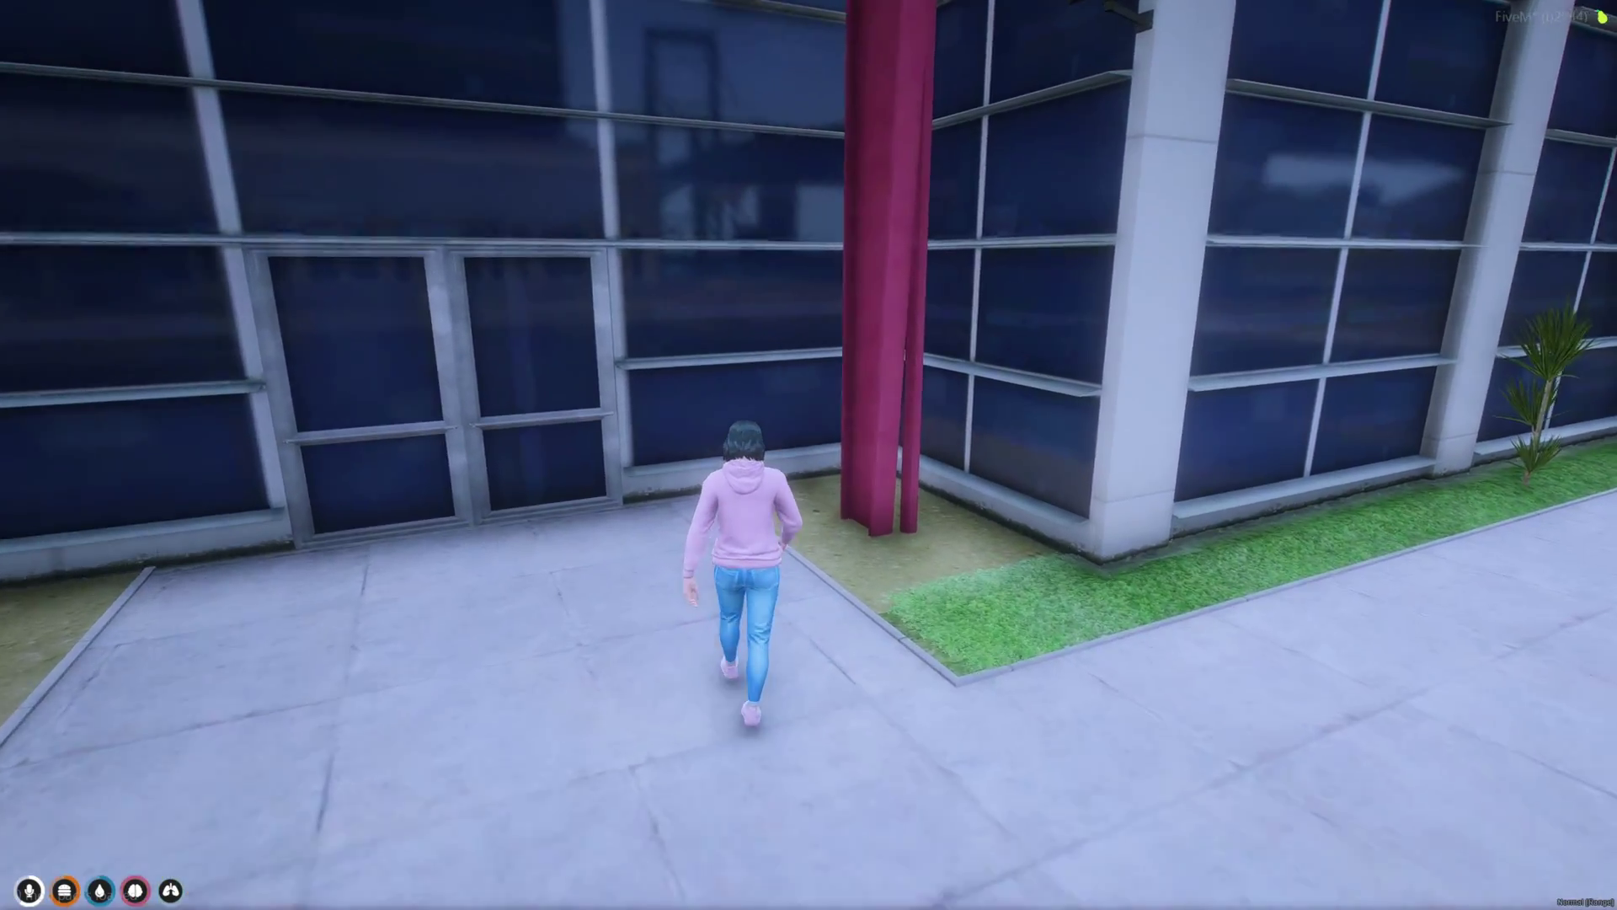
key(a)
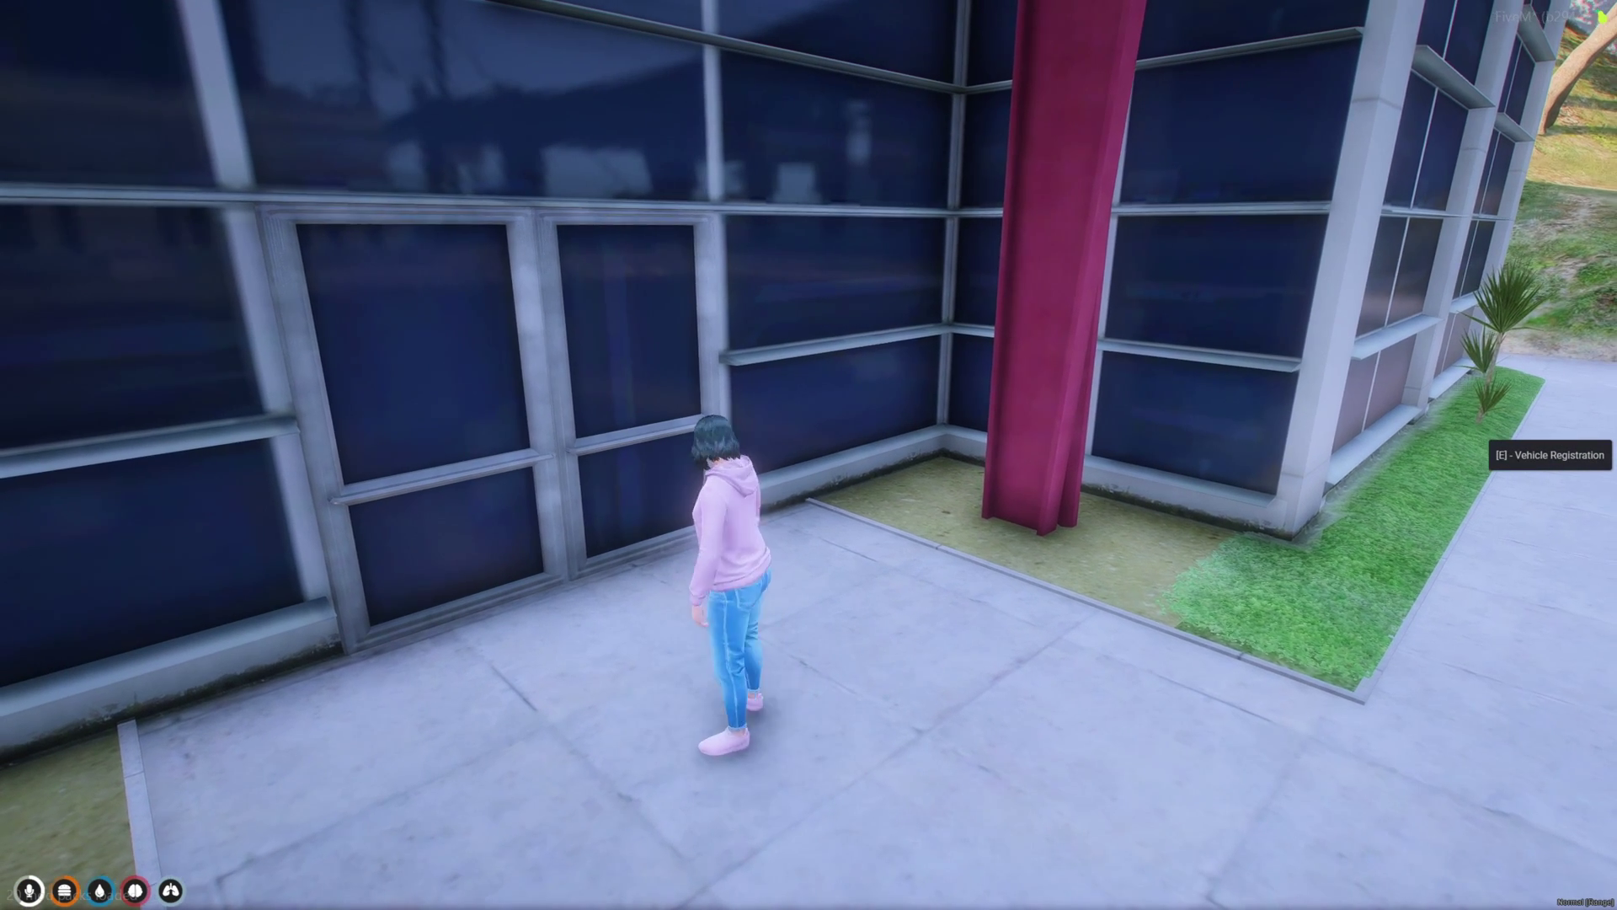
key(e)
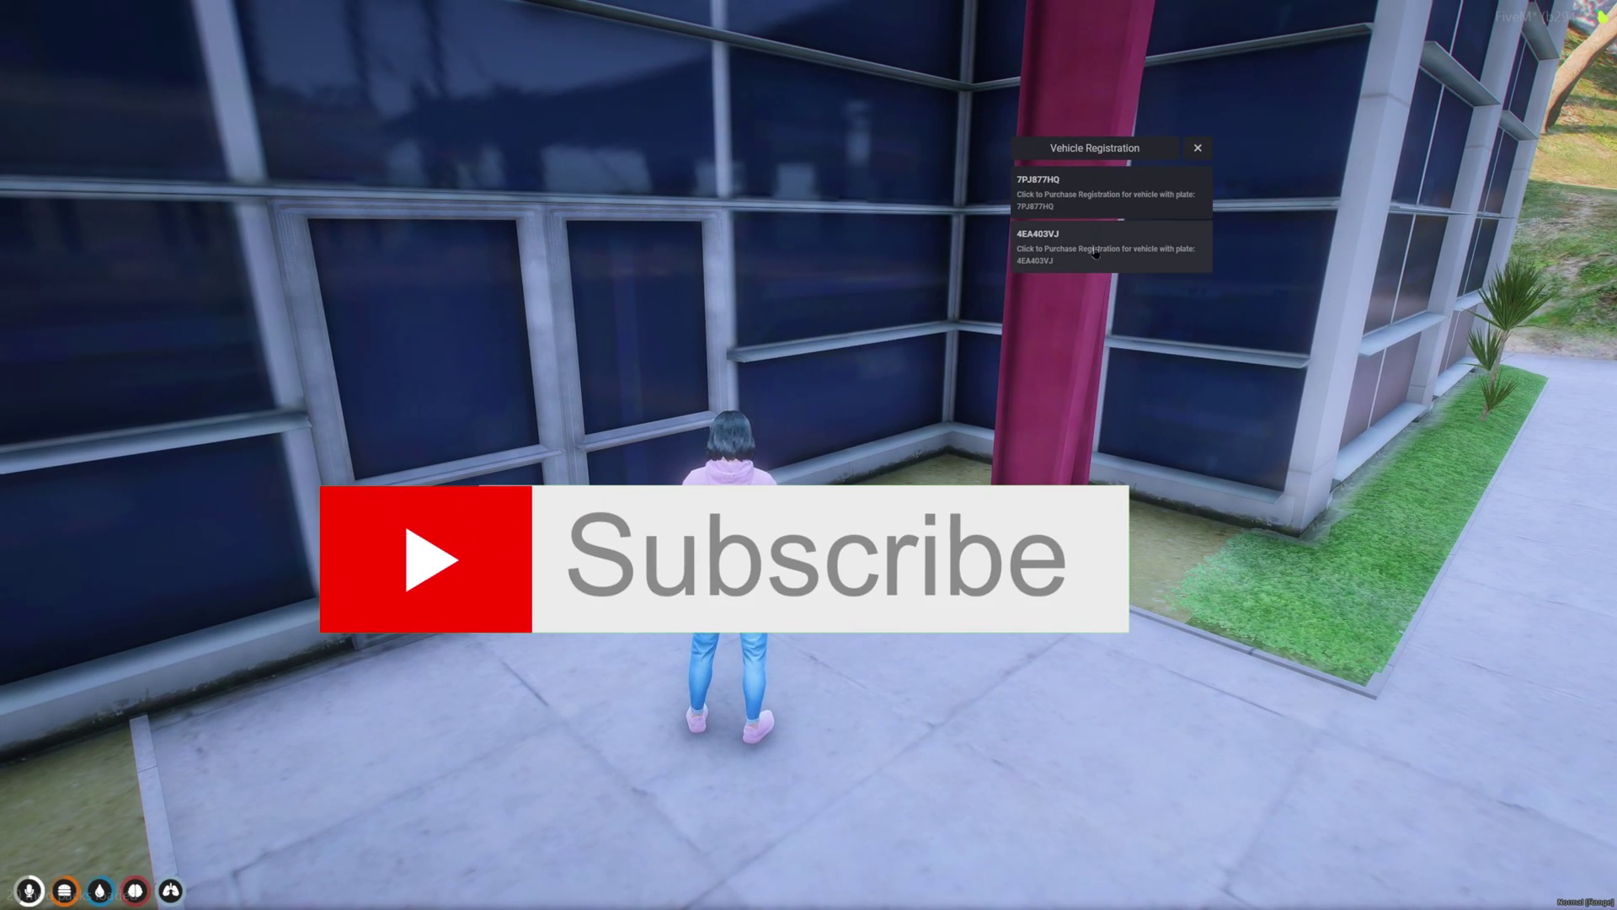
- View the Vehicle Registration document from the player inventory and return to the parked car
key(F2)
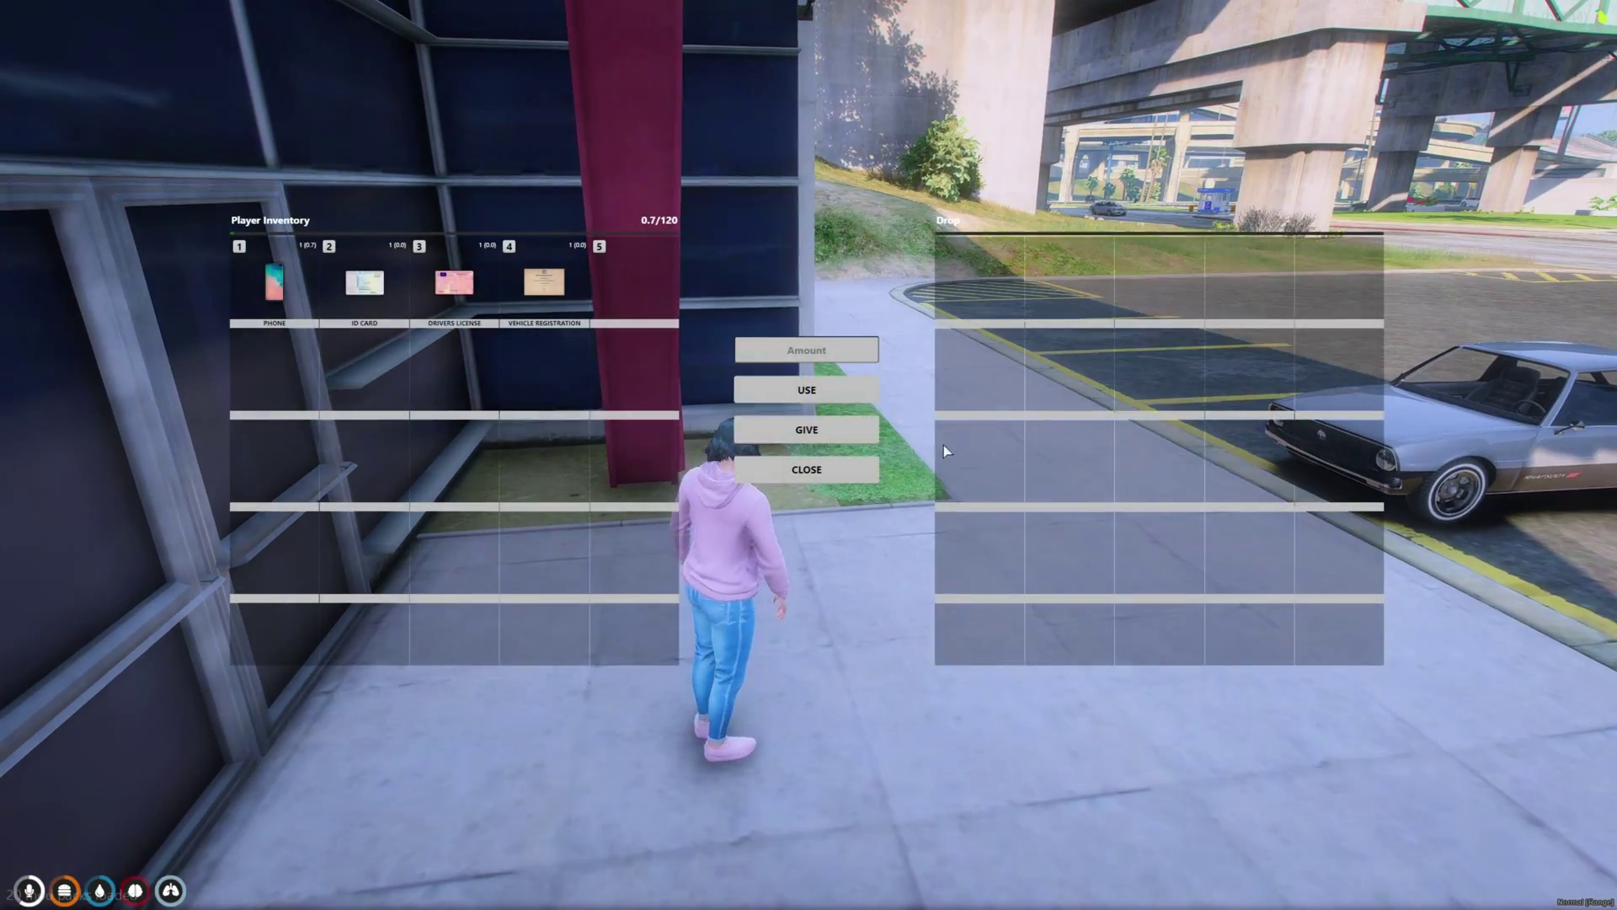
double_click(563, 285)
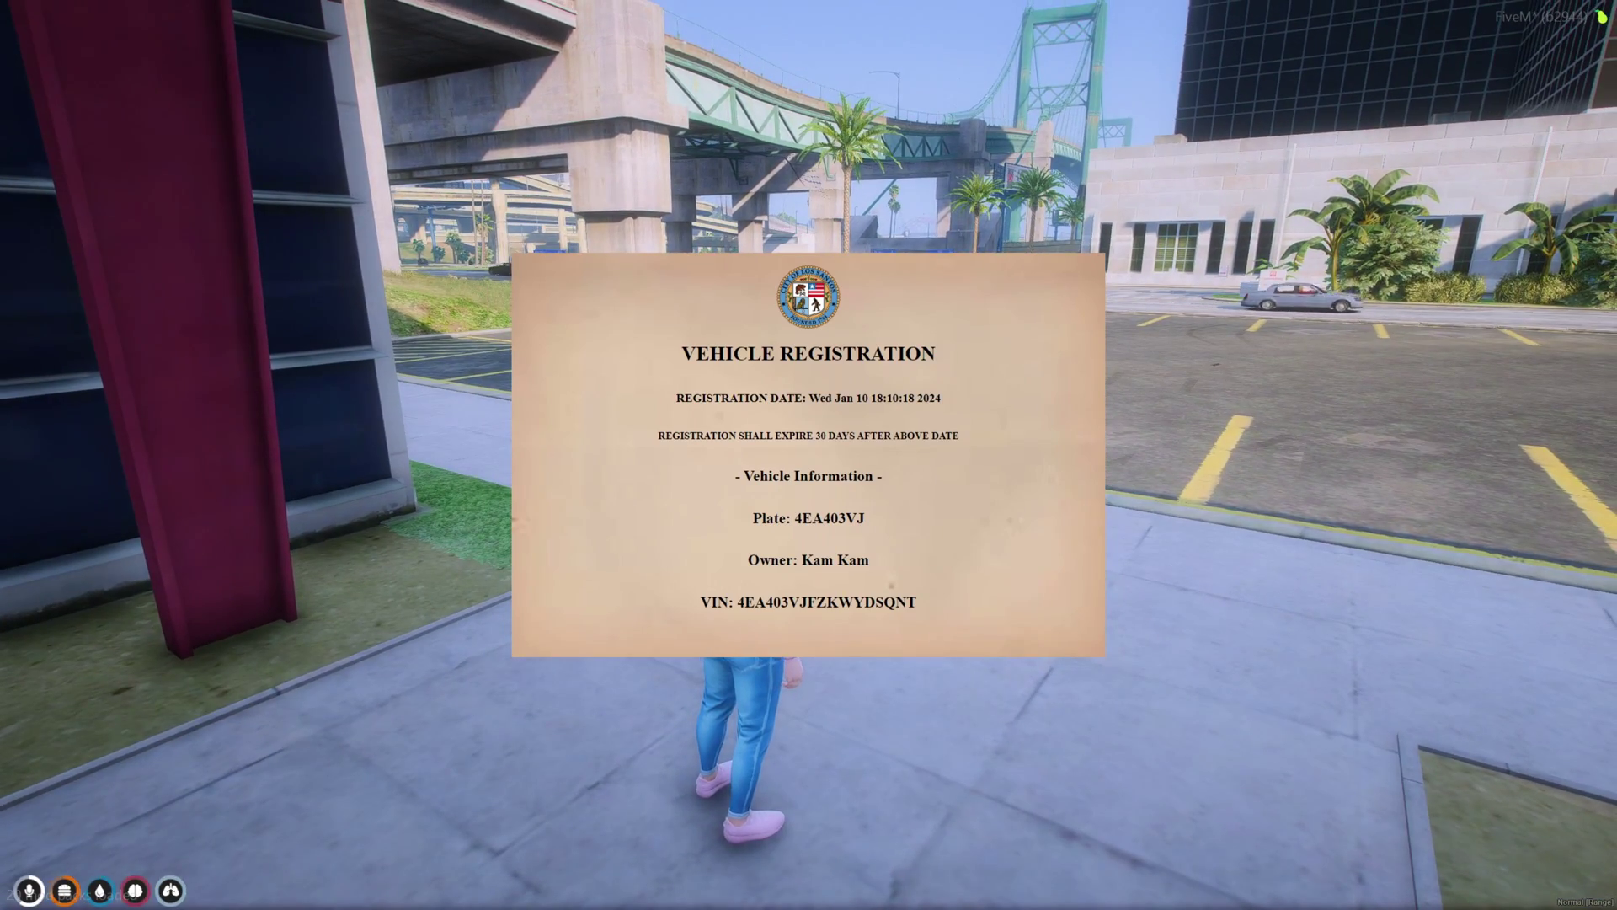
key(shift+w)
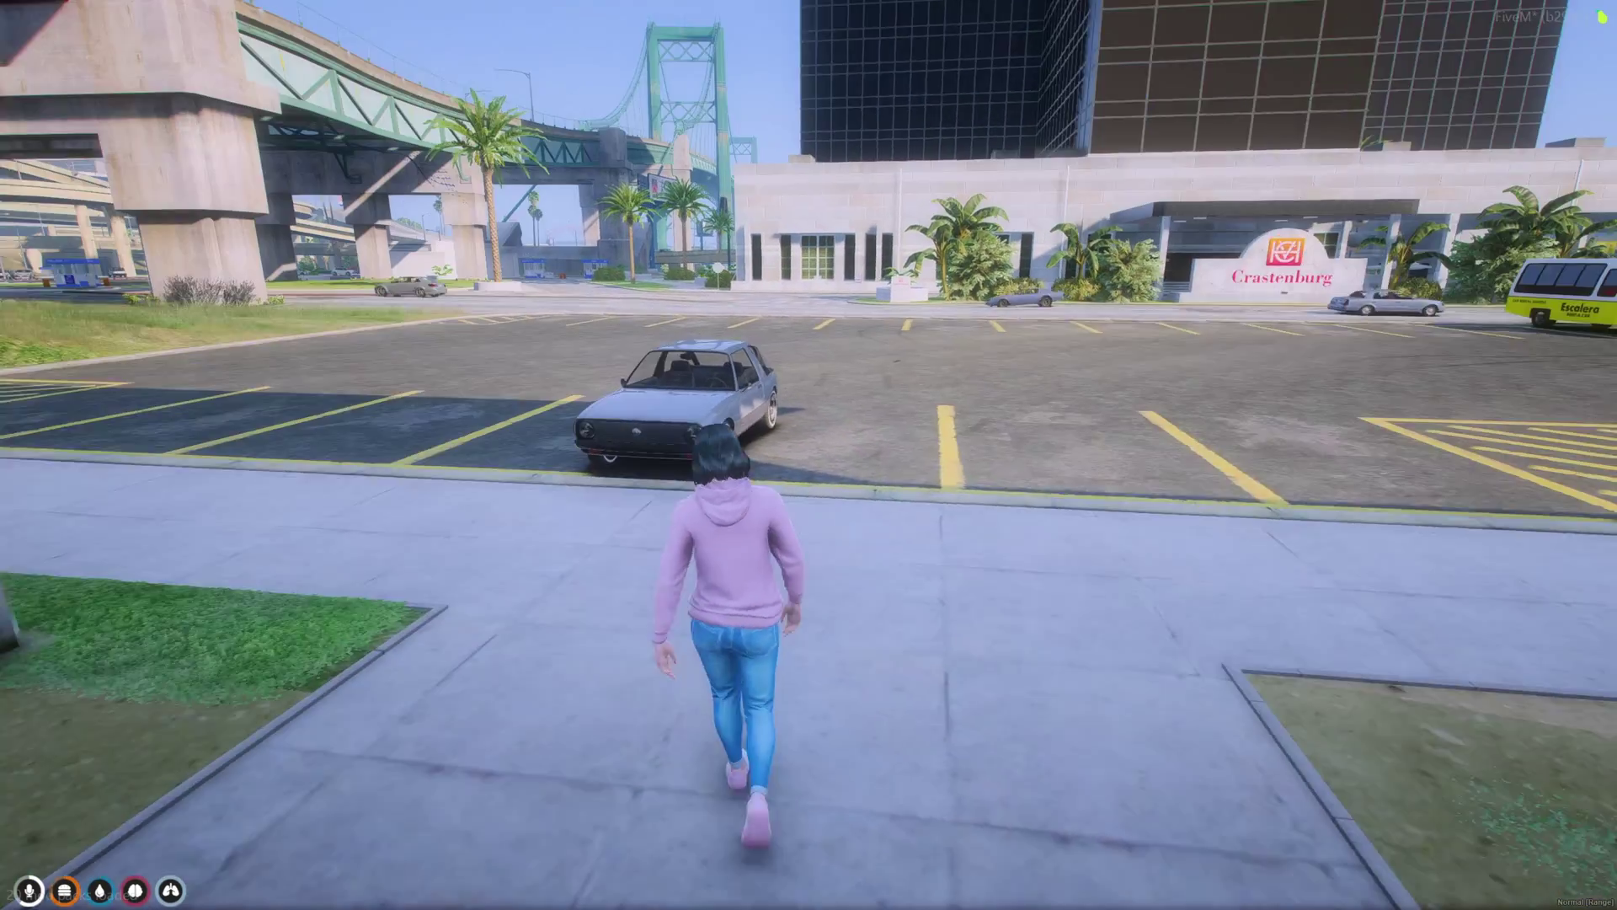
key(f)
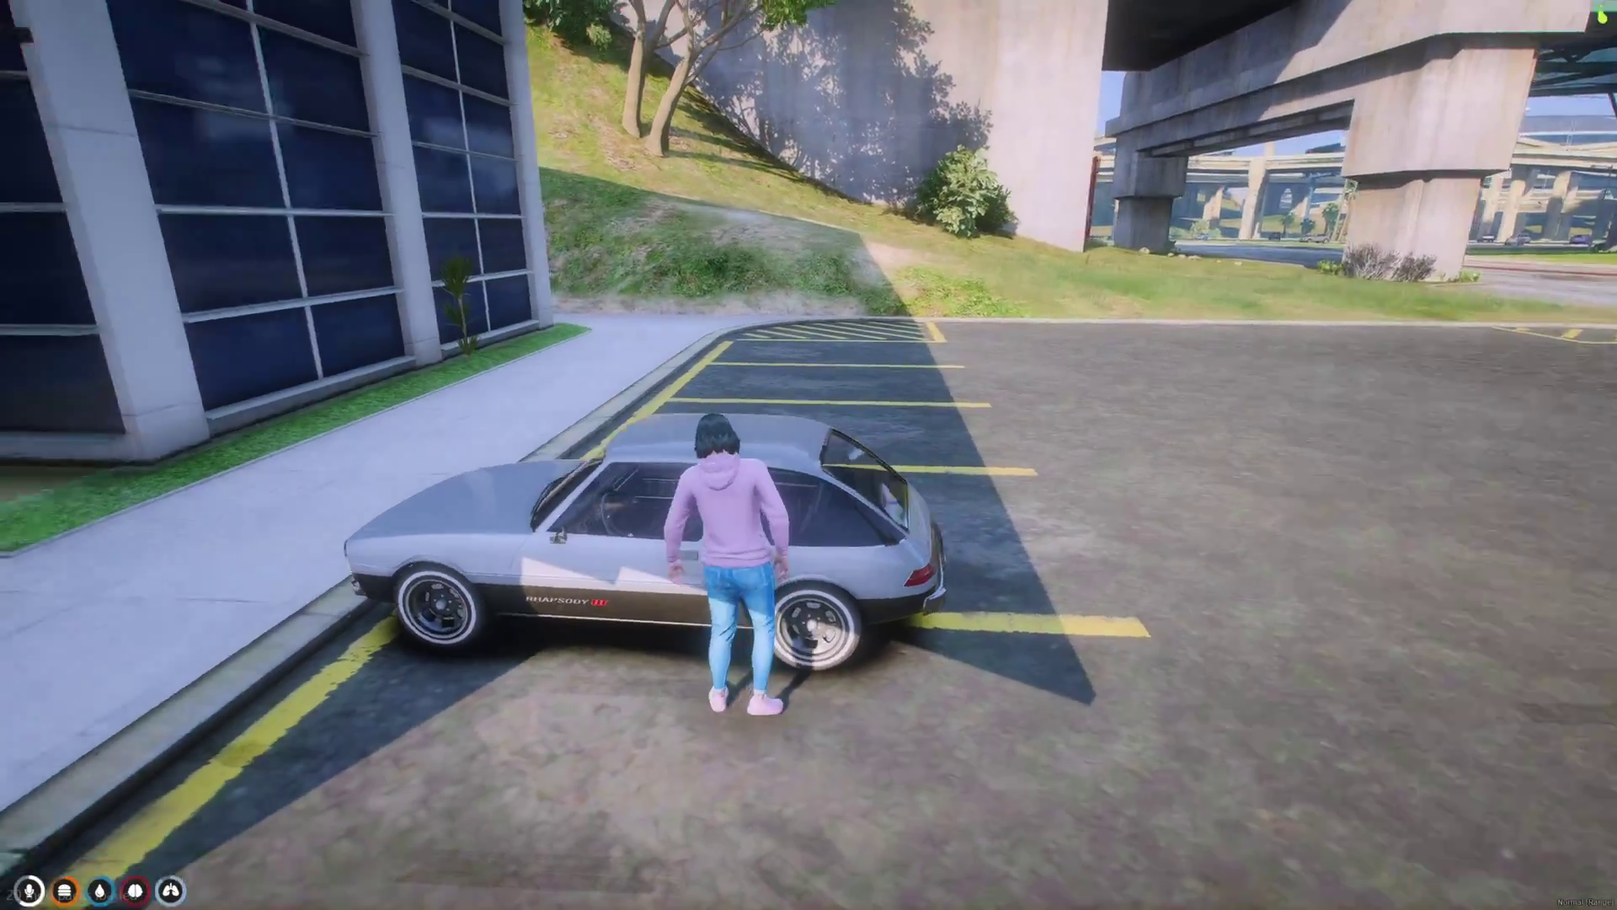
- Set a map waypoint at the yellow briefcase blip in Alta and teleport the car there with the tpm command
key(Escape)
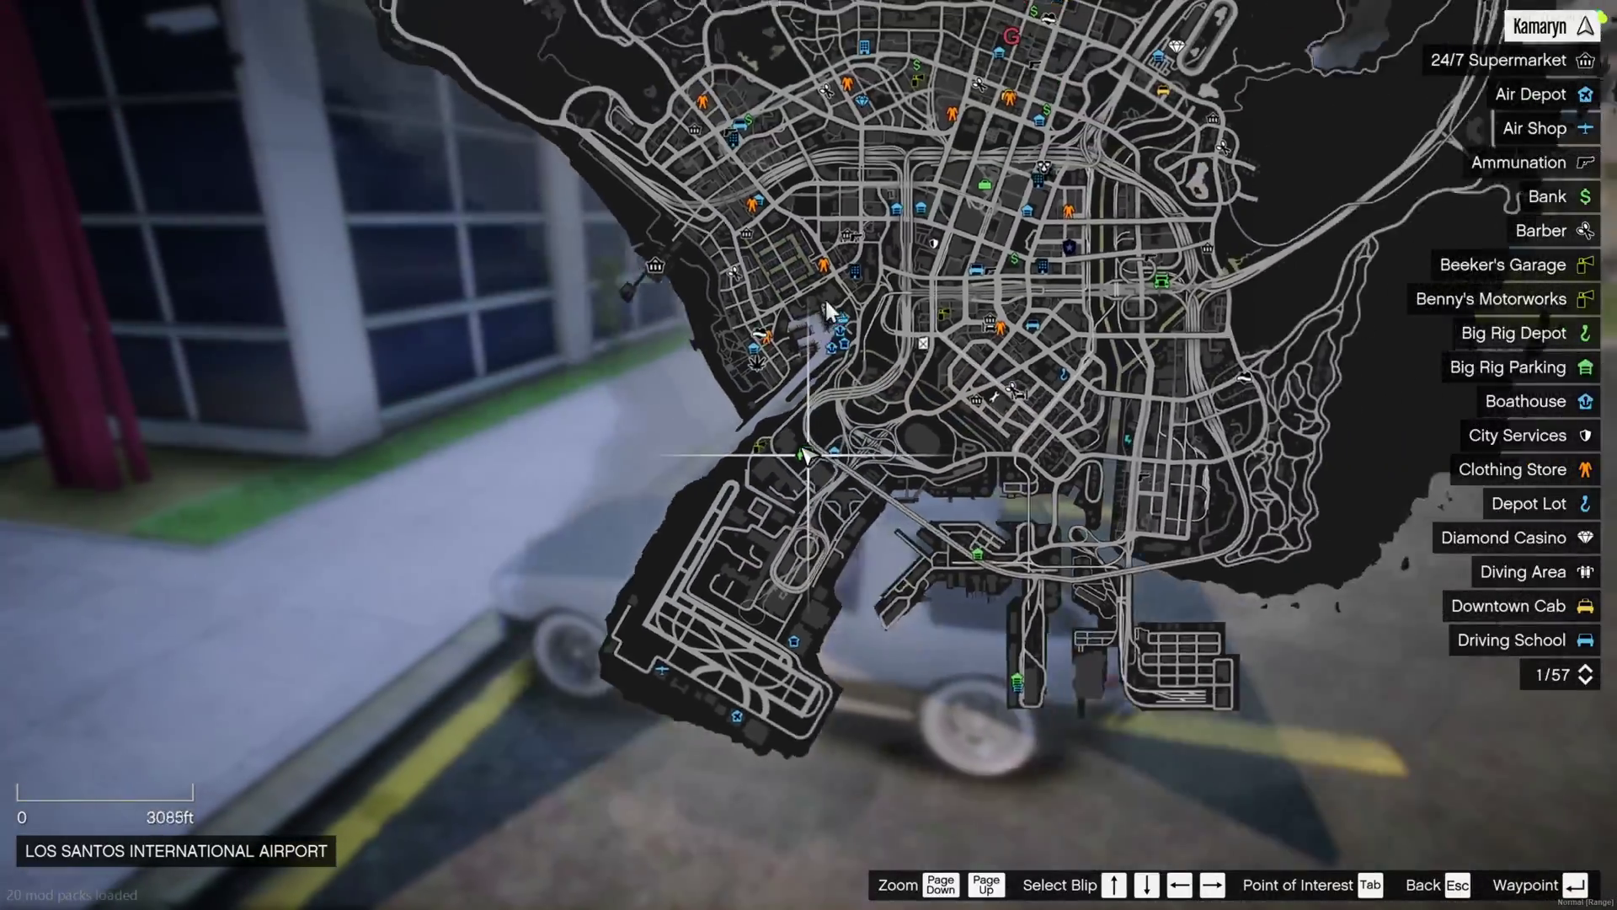
scroll(740, 383, up, 6)
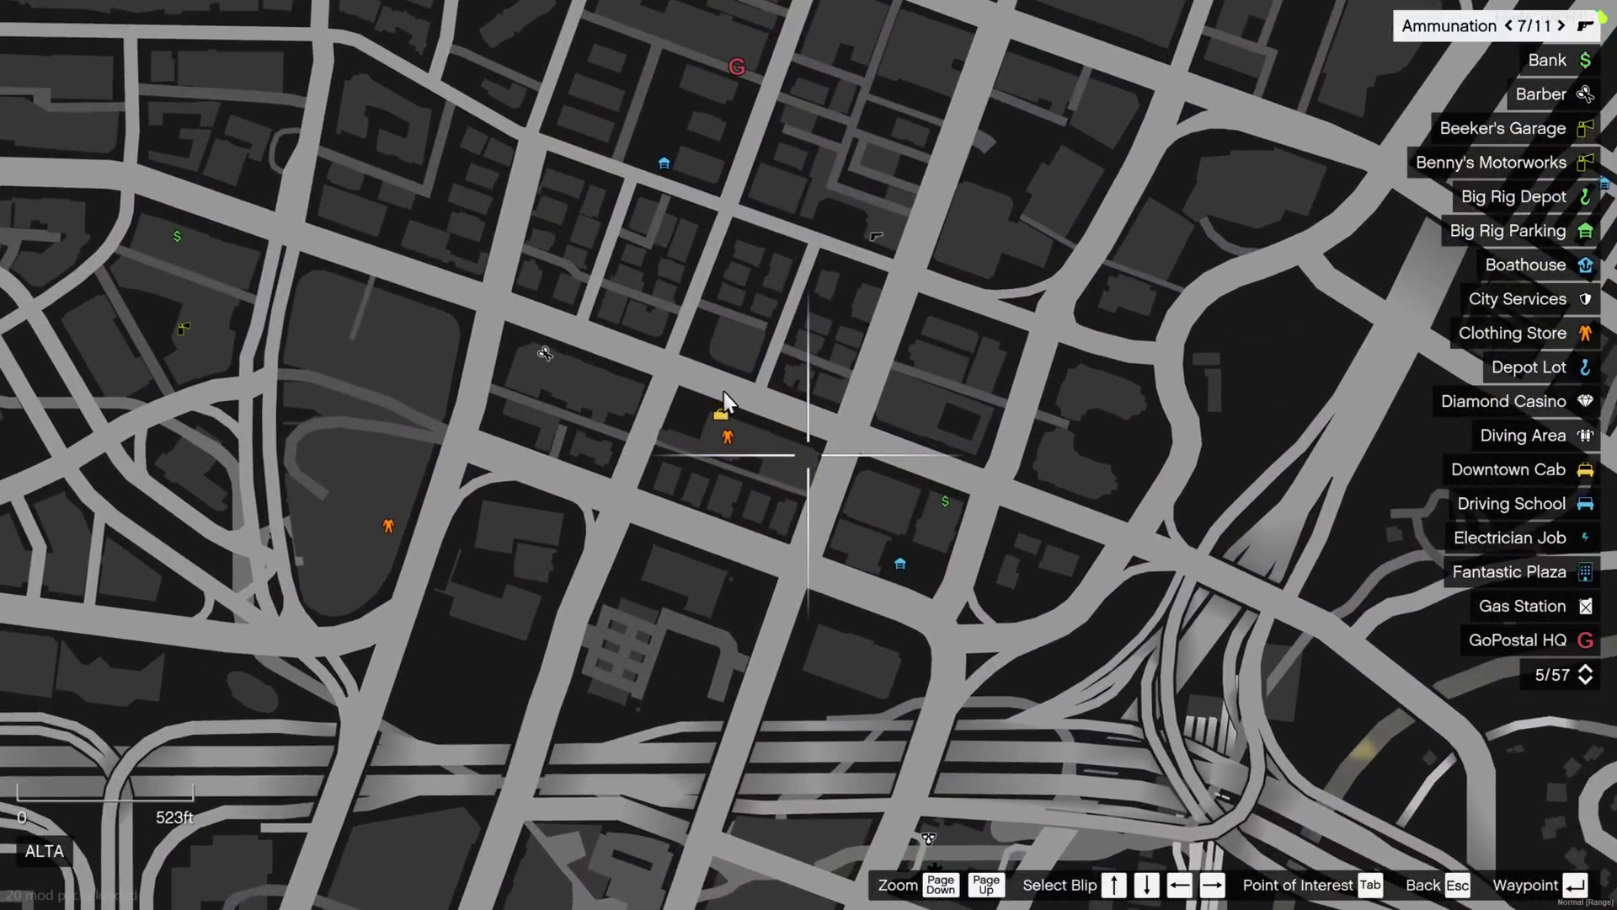
click(725, 391)
key(Escape)
key(Escape)
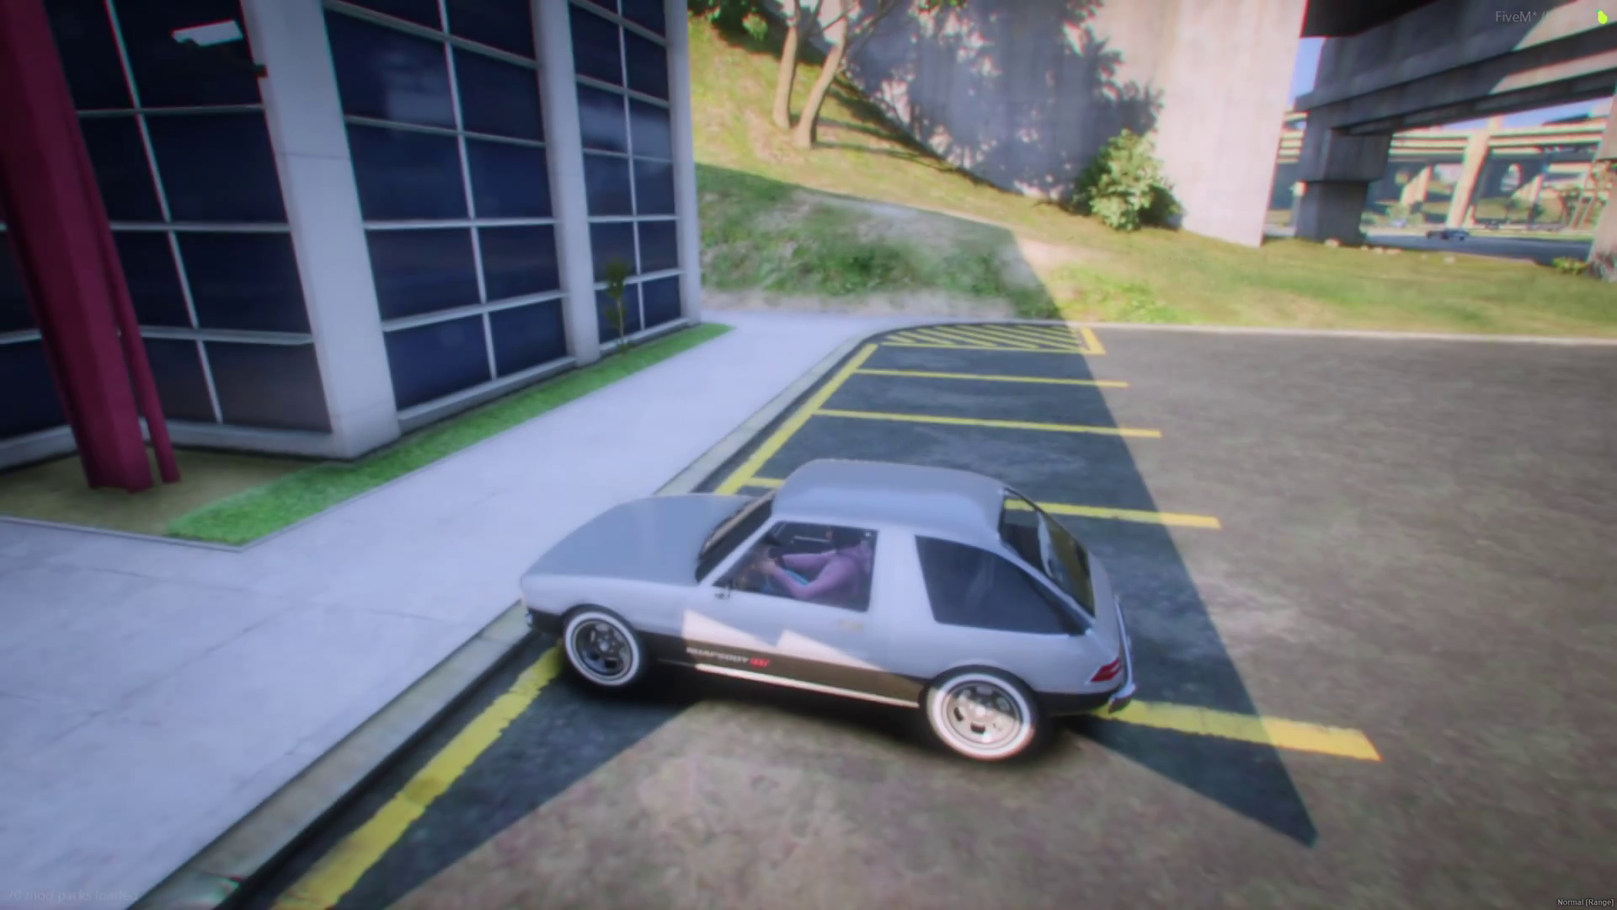
text(ttp)
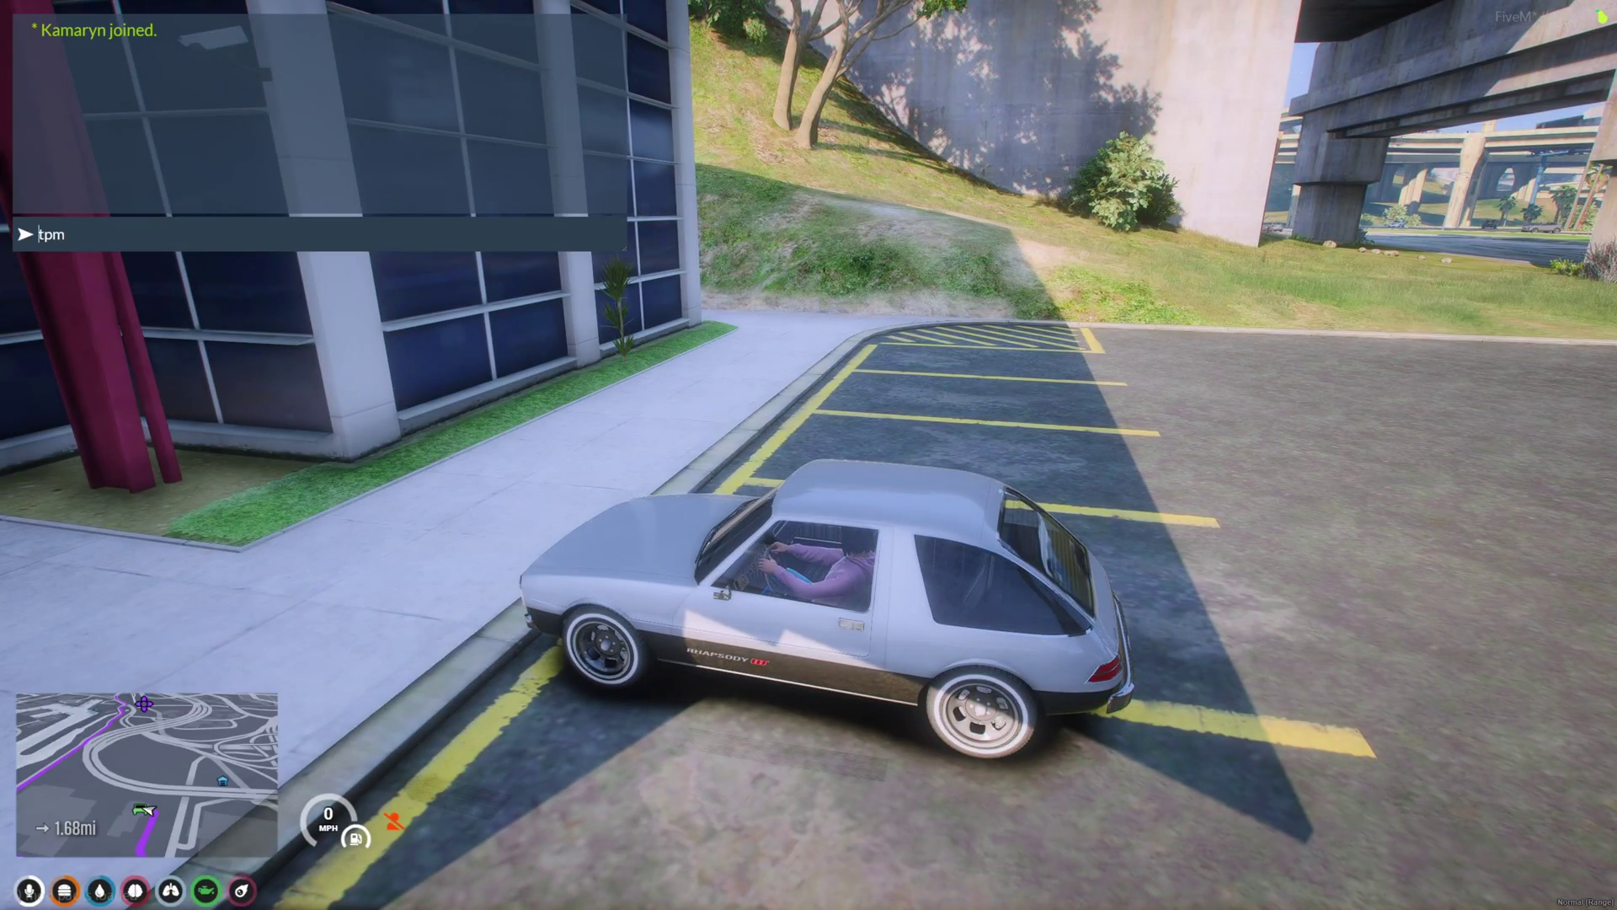
text(m)
key(Return)
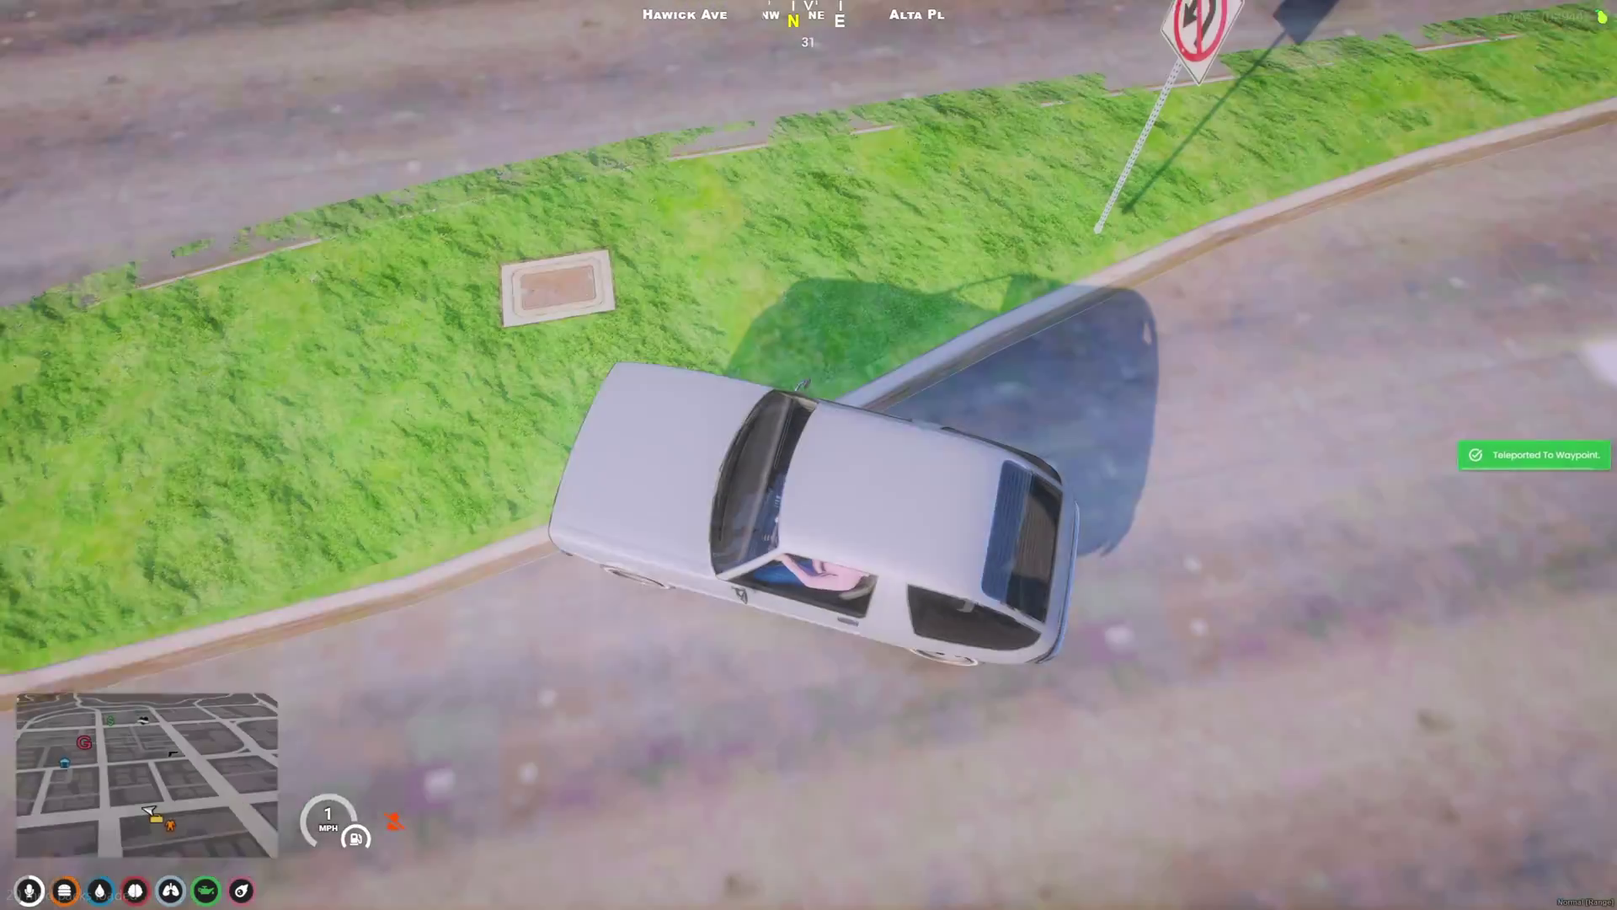
- Park outside Echo Rock Insurance & Financial Services, get out and walk up to its entrance
key(w)
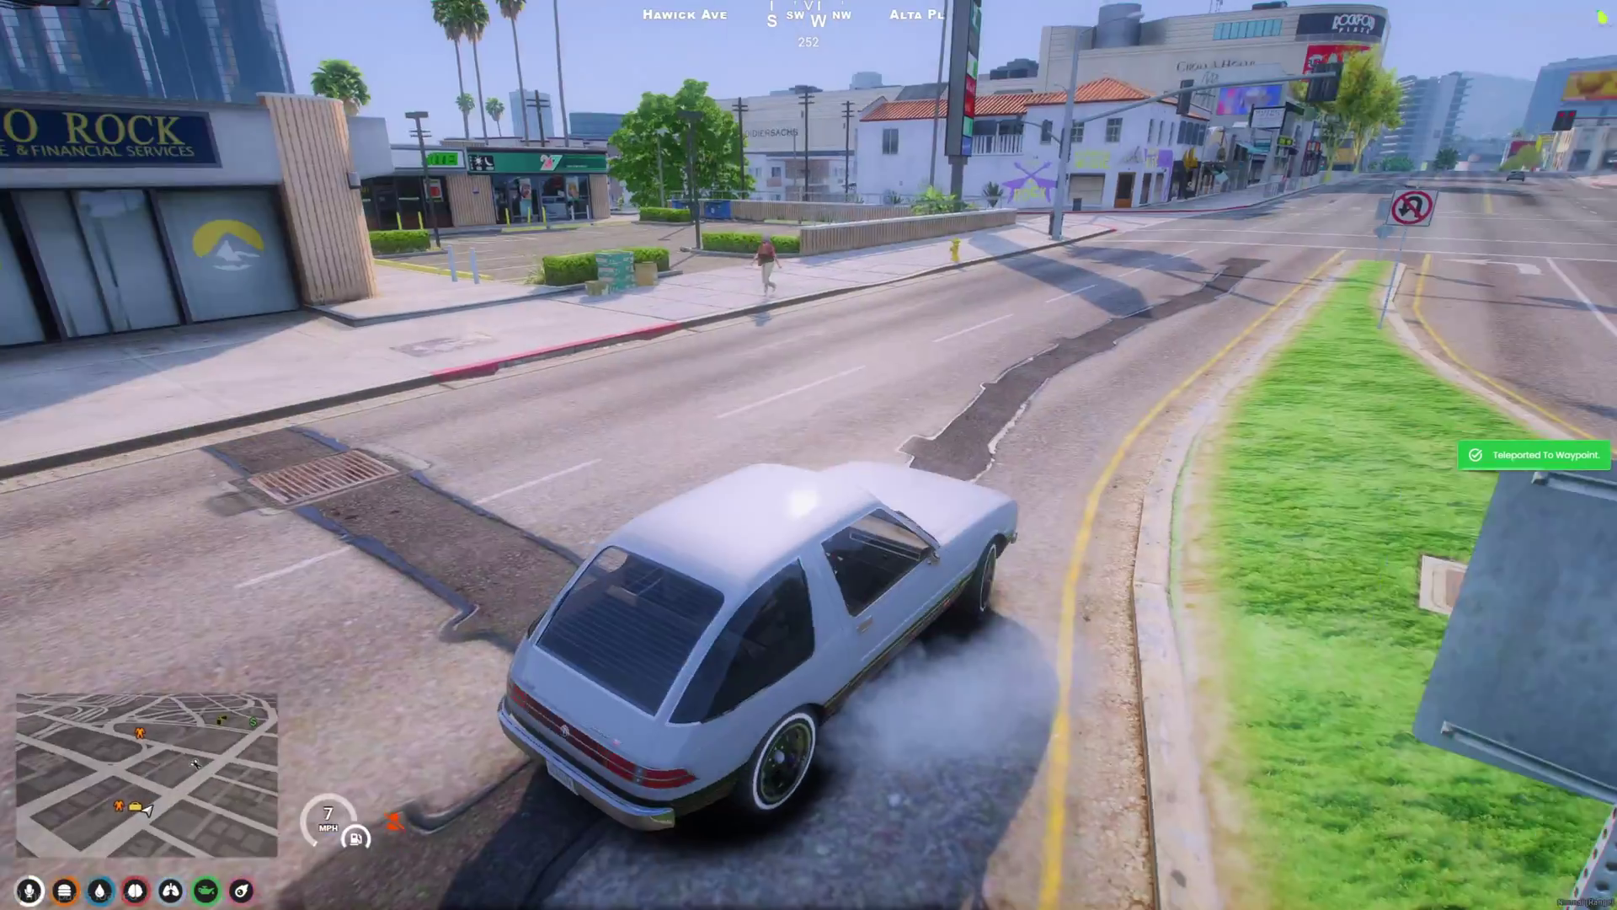
key(a)
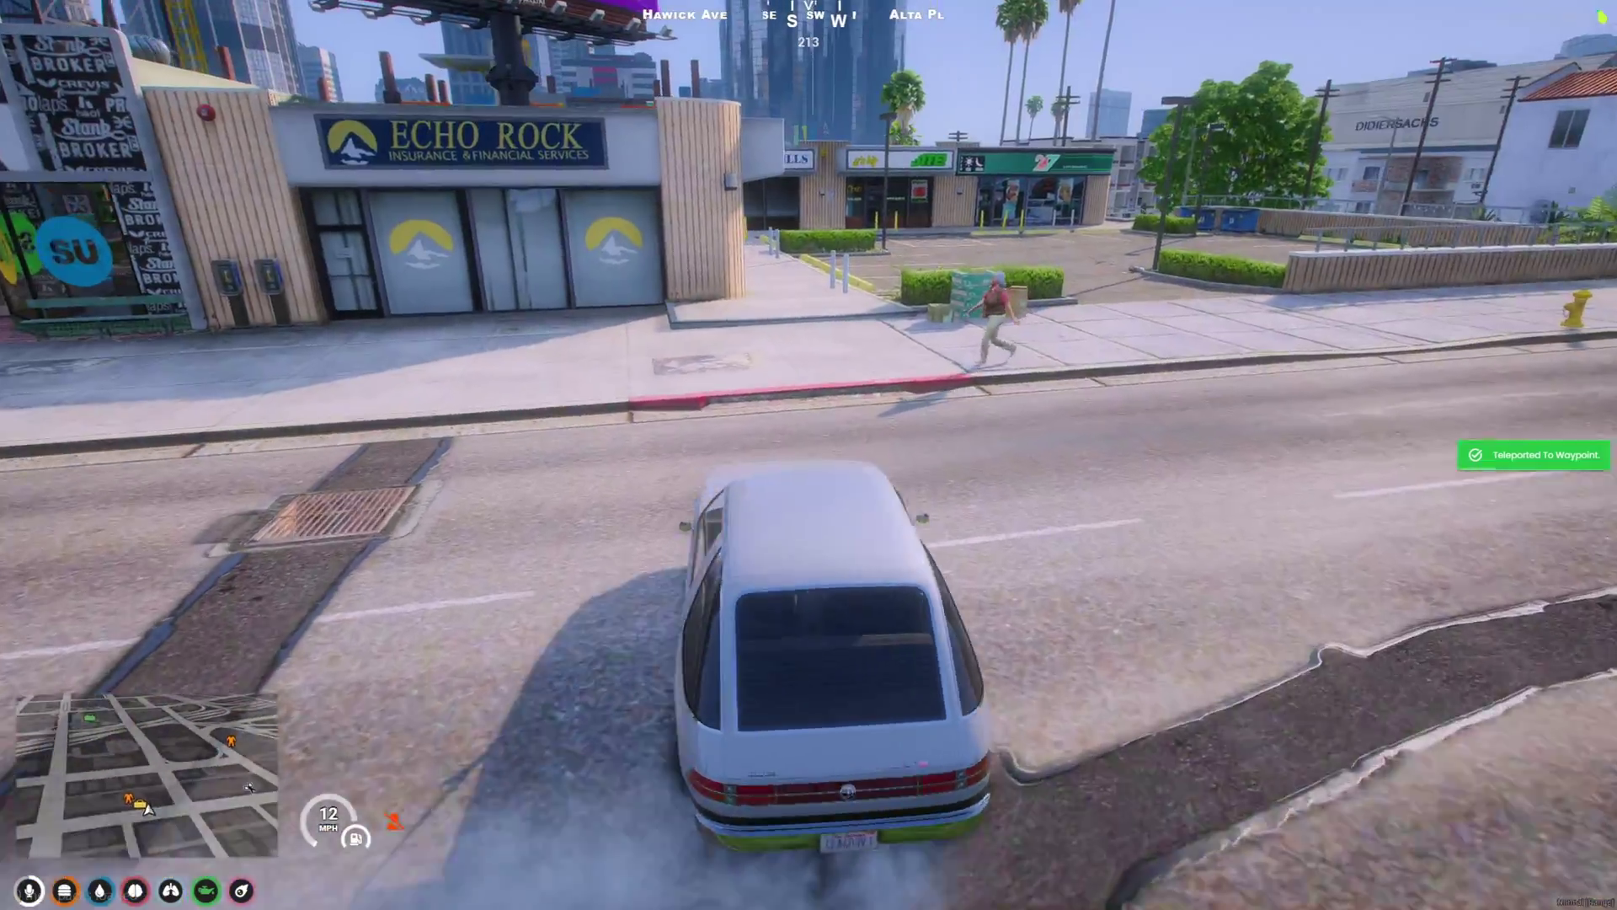
key(a)
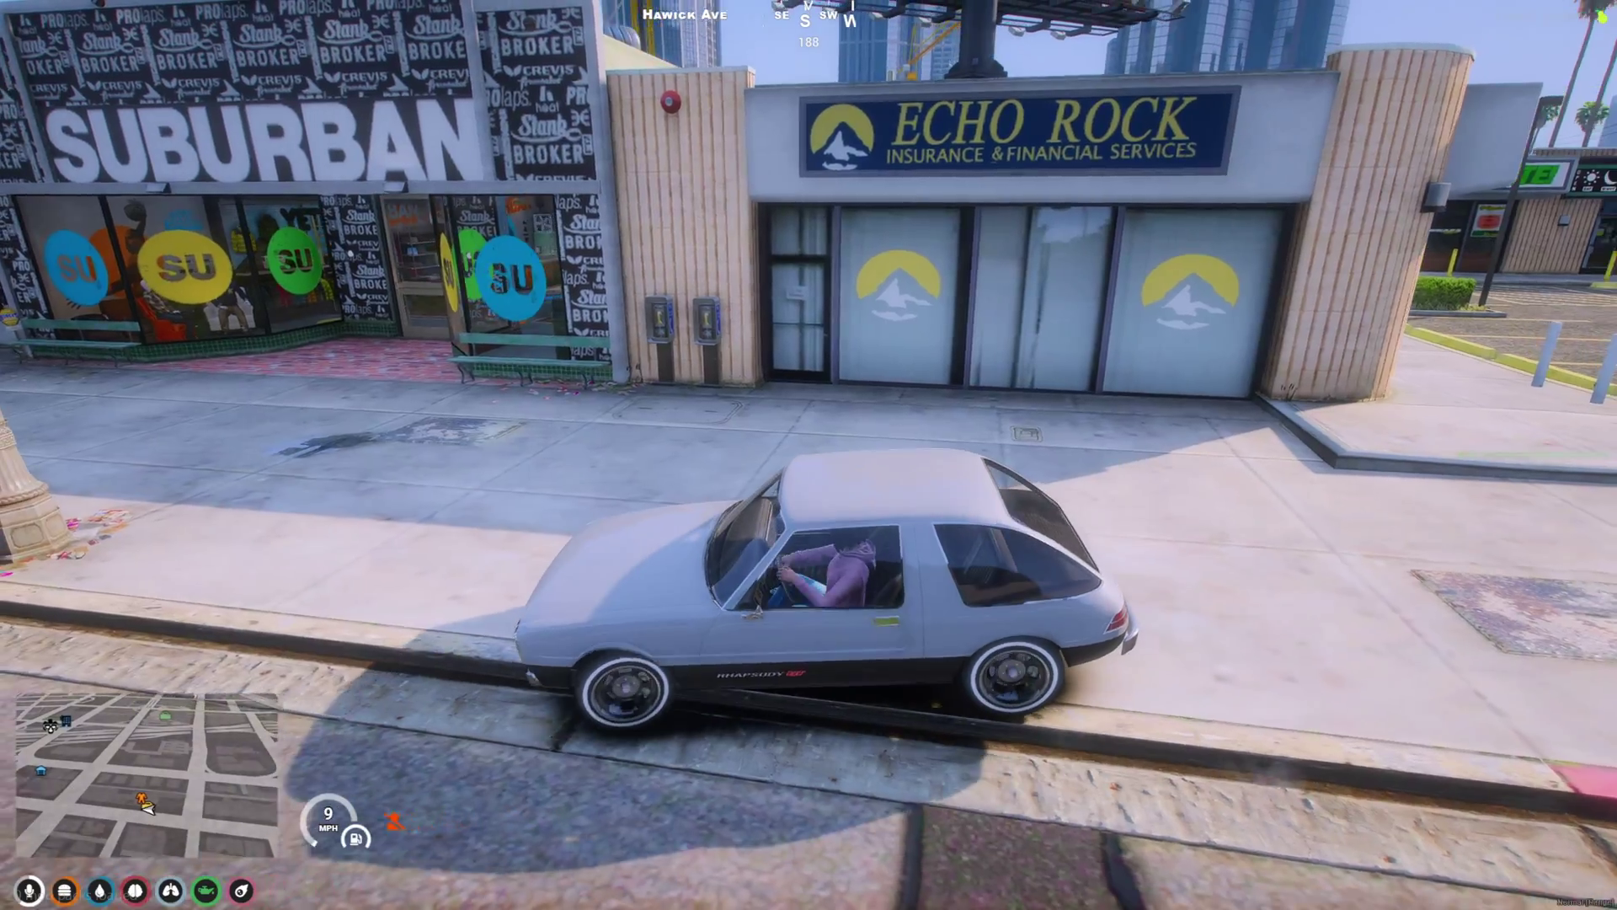
key(f)
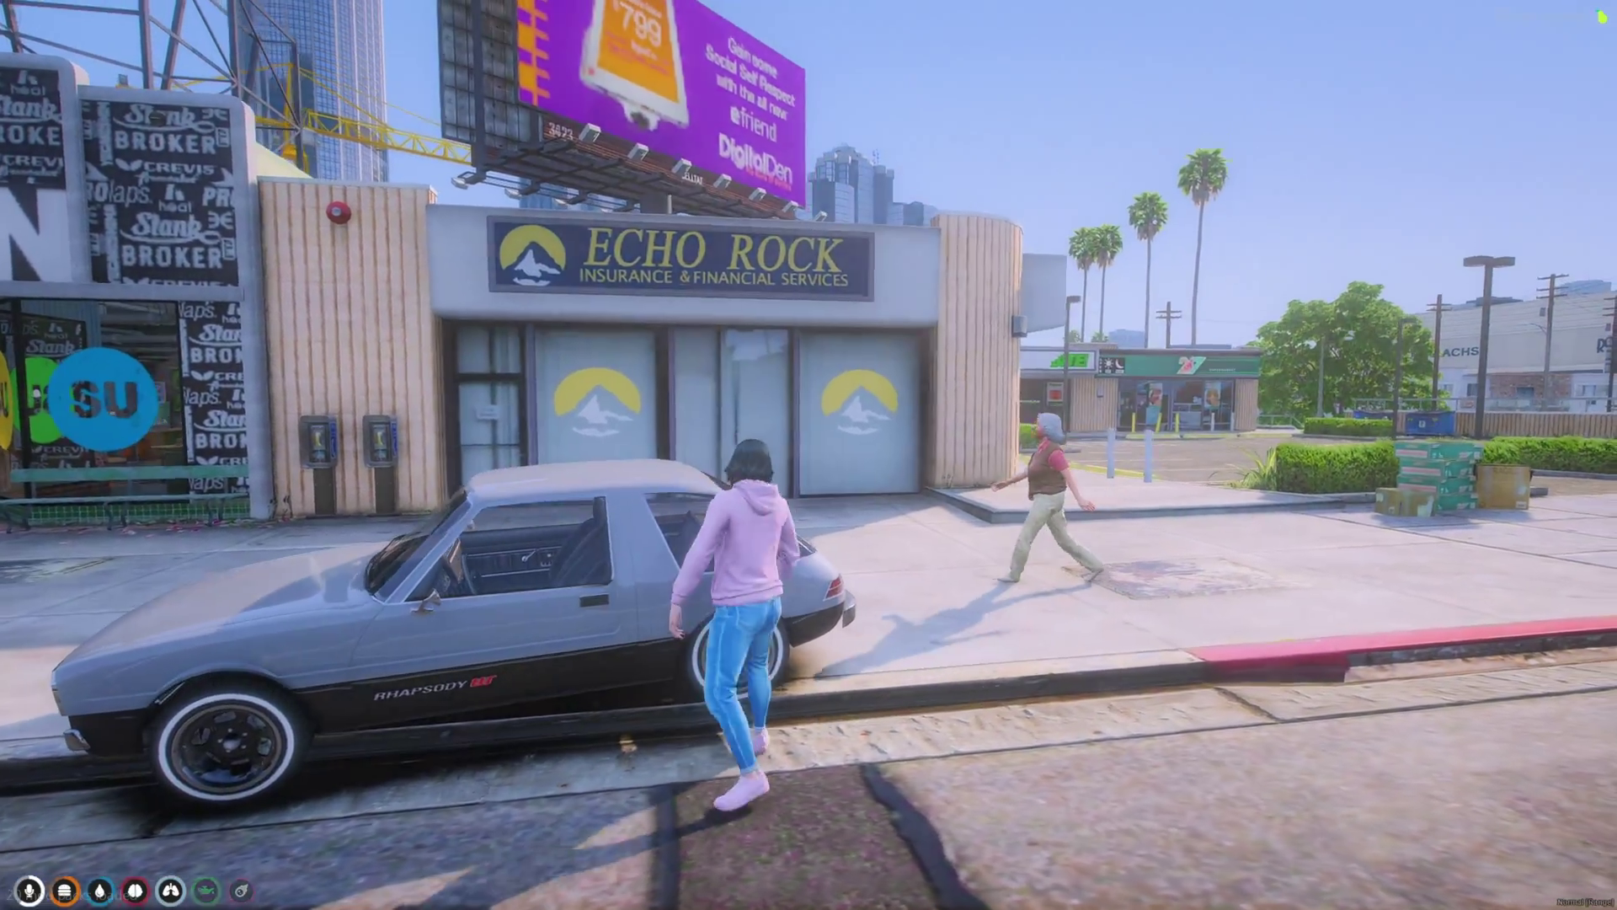
key(w)
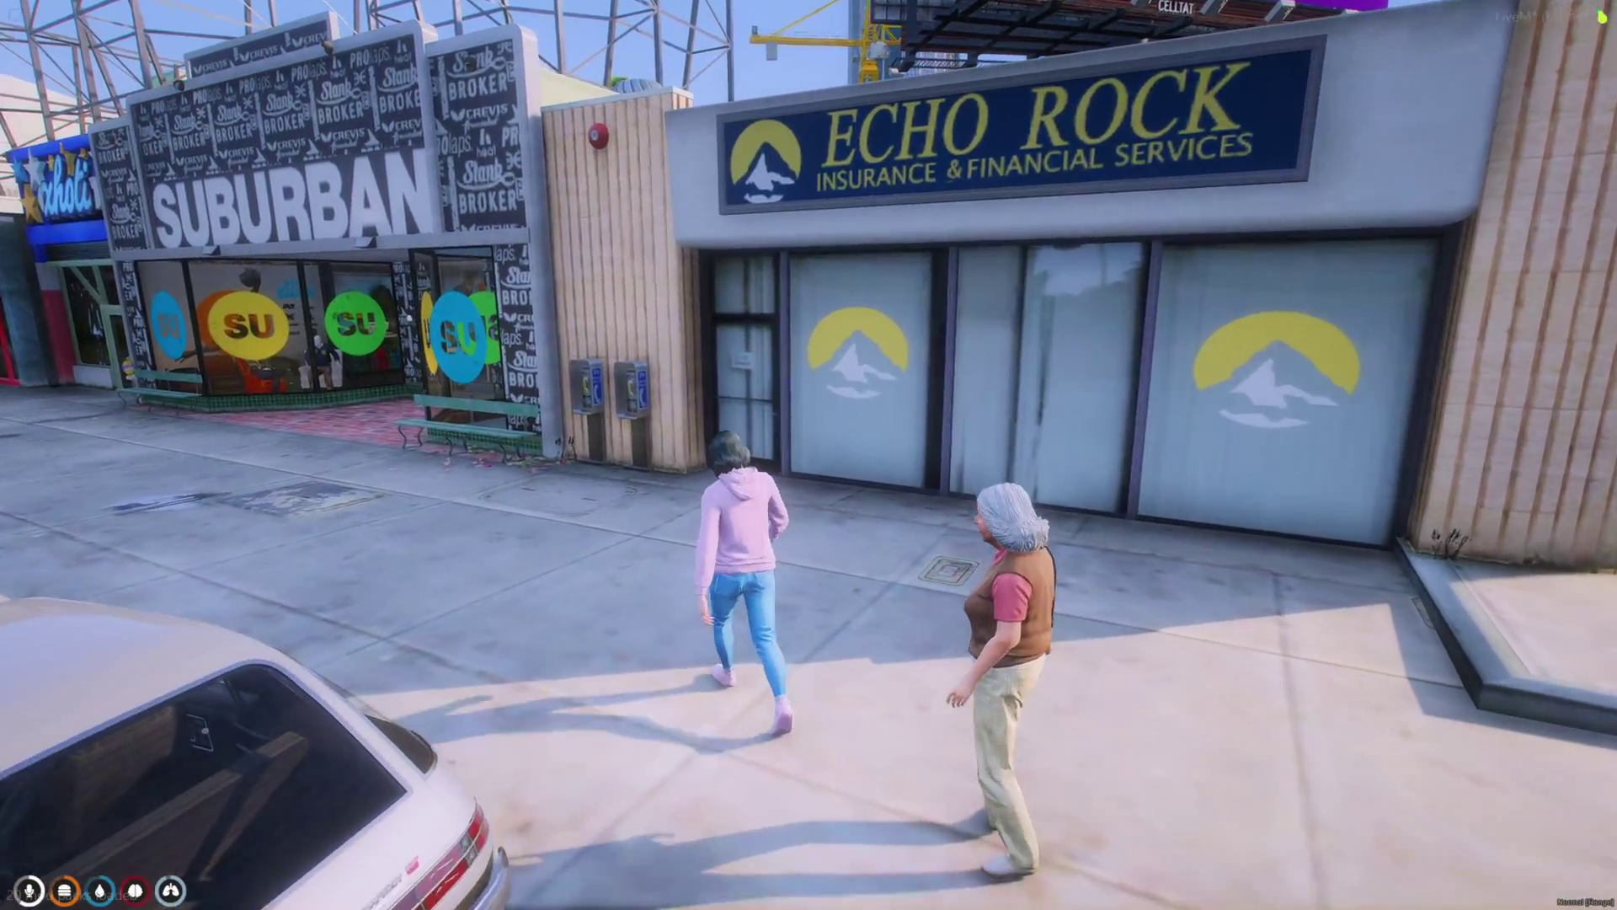
key(w)
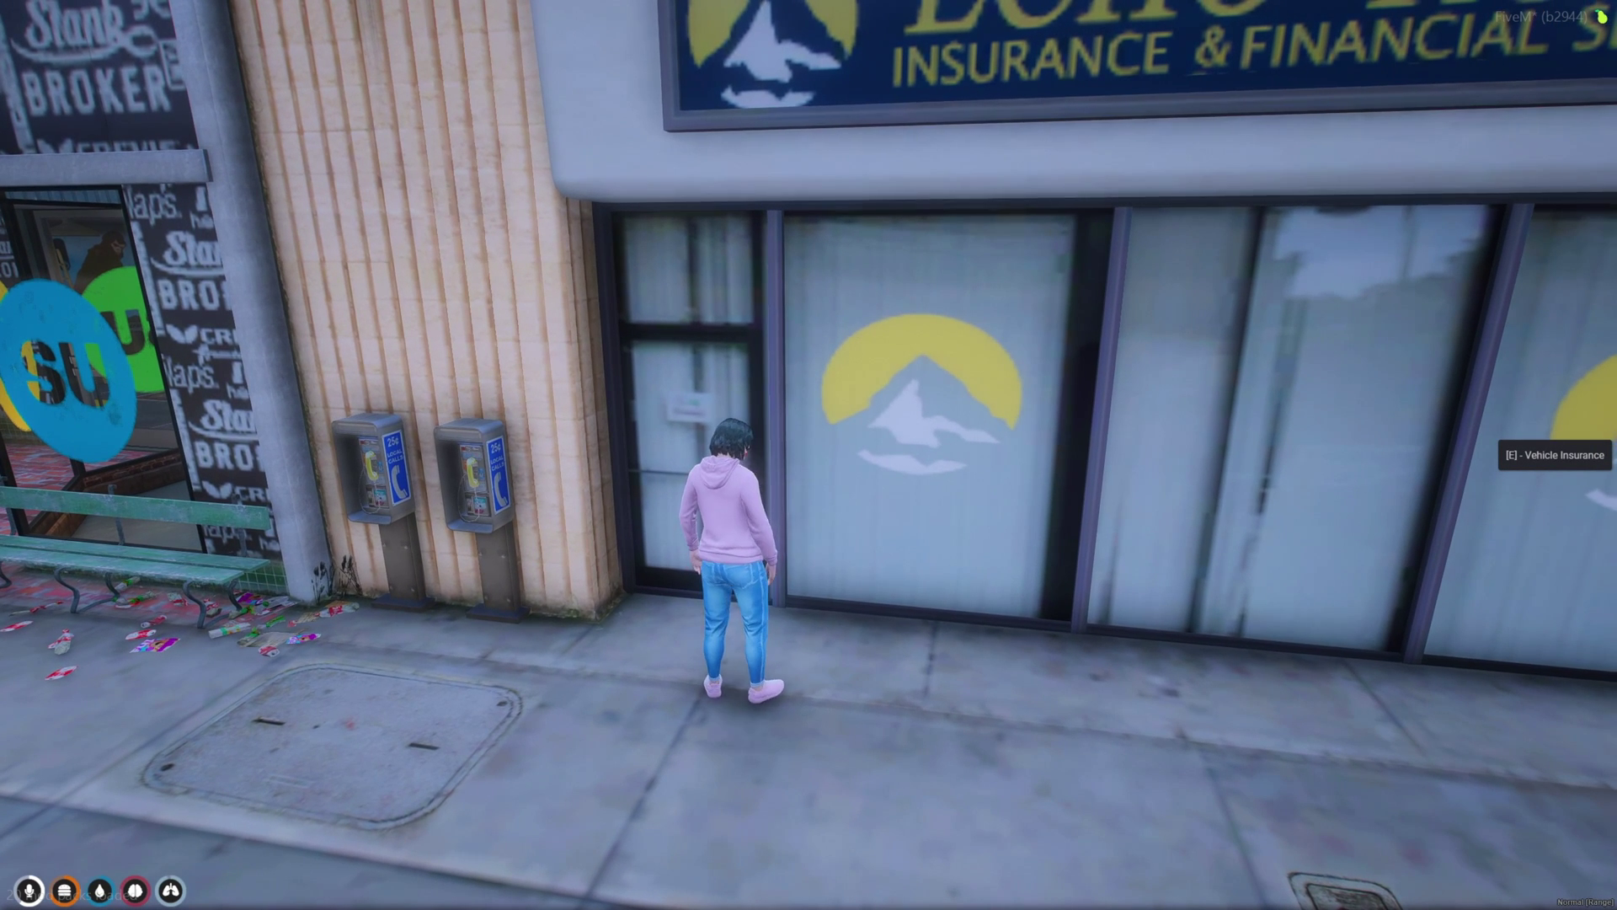
- Purchase Vehicle Insurance at $500 per month for the second listed vehicle with a chosen monthly plan, and walk away from the entrance
key(e)
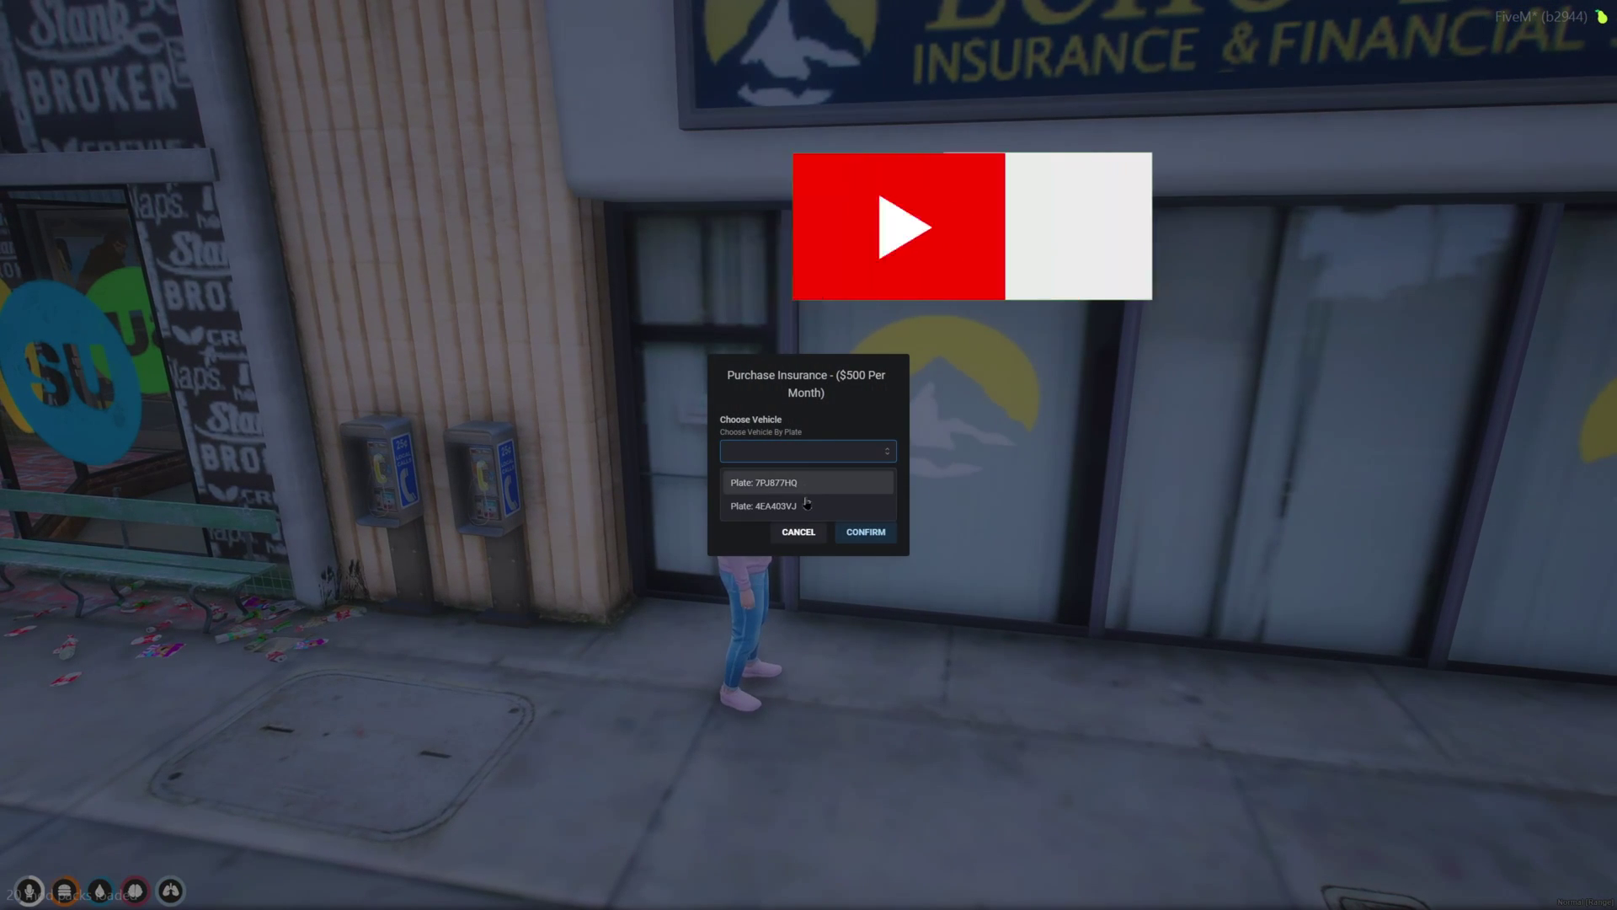
click(782, 501)
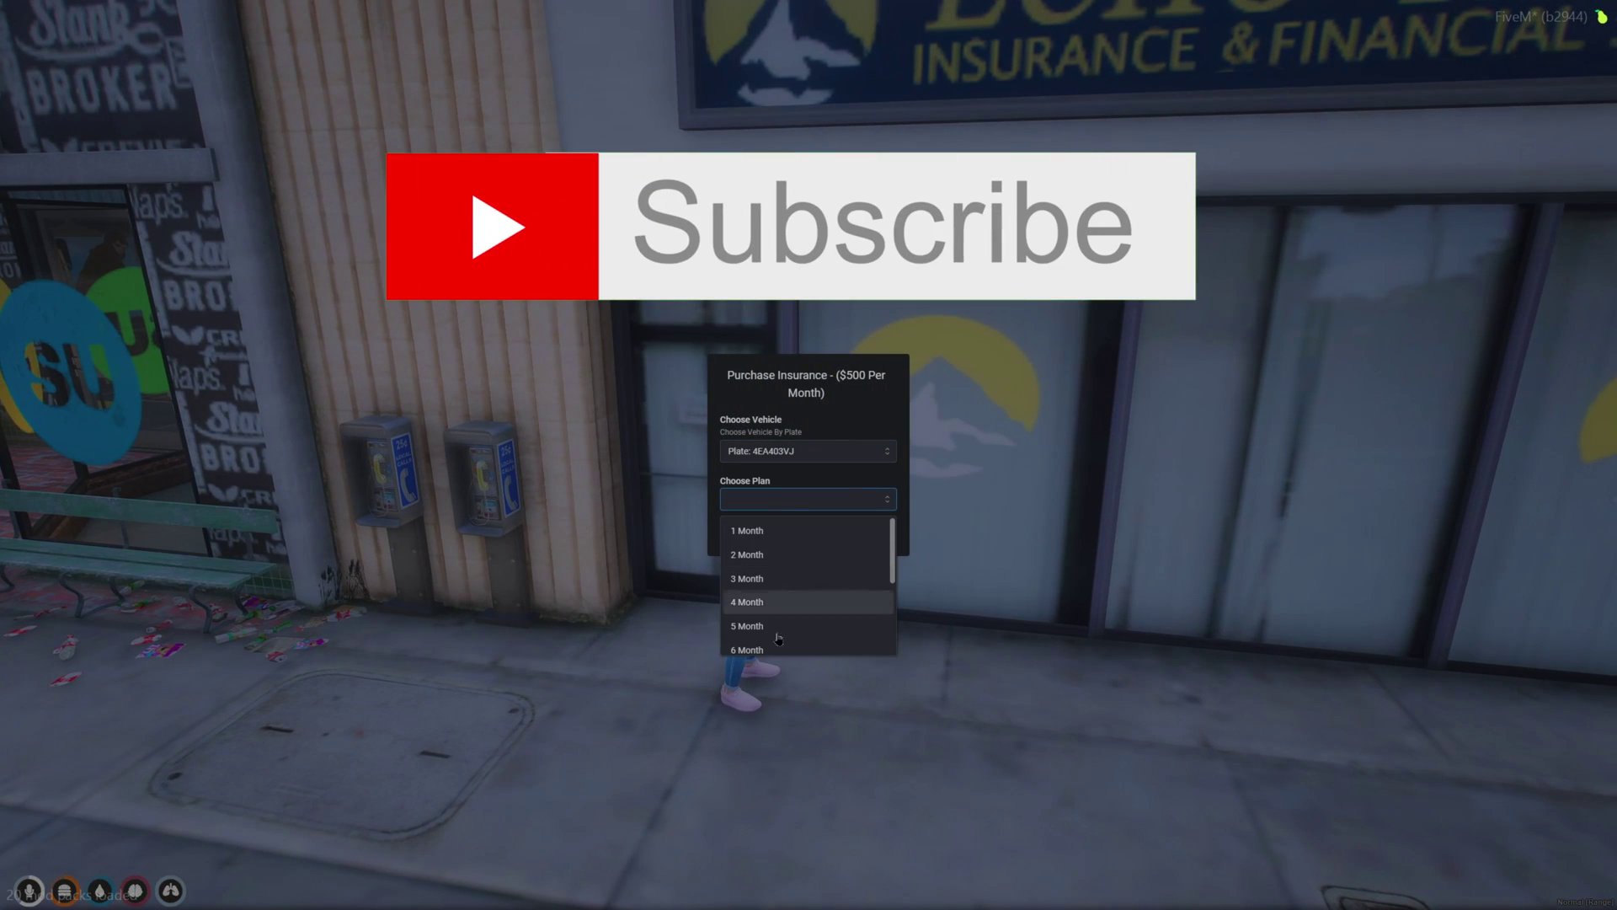
scroll(785, 541, up, 3)
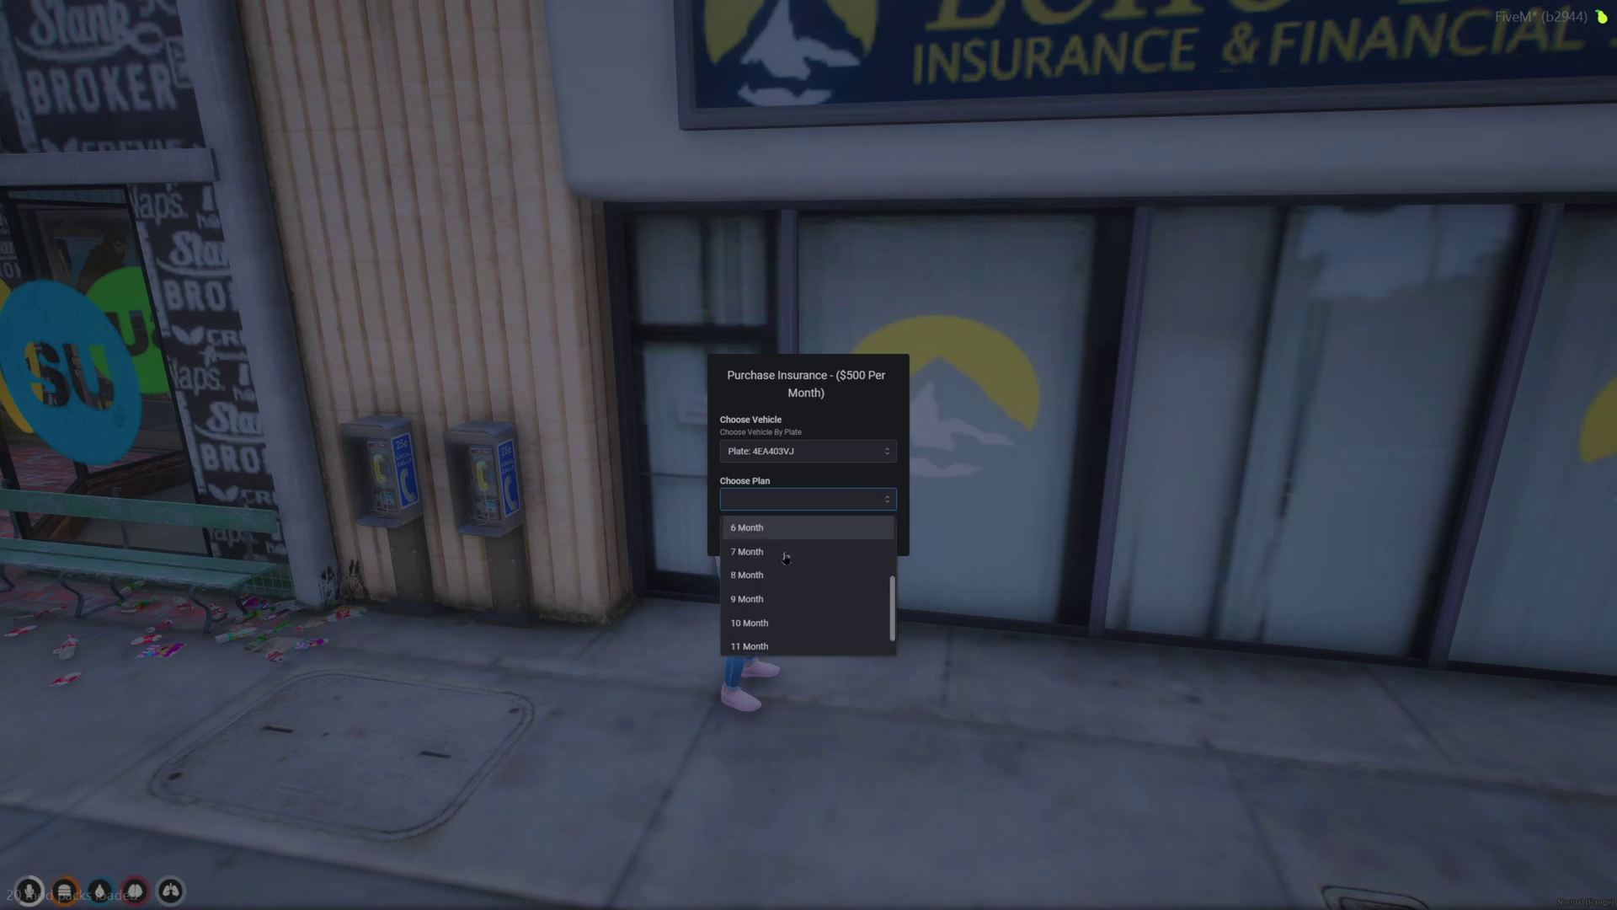
click(852, 532)
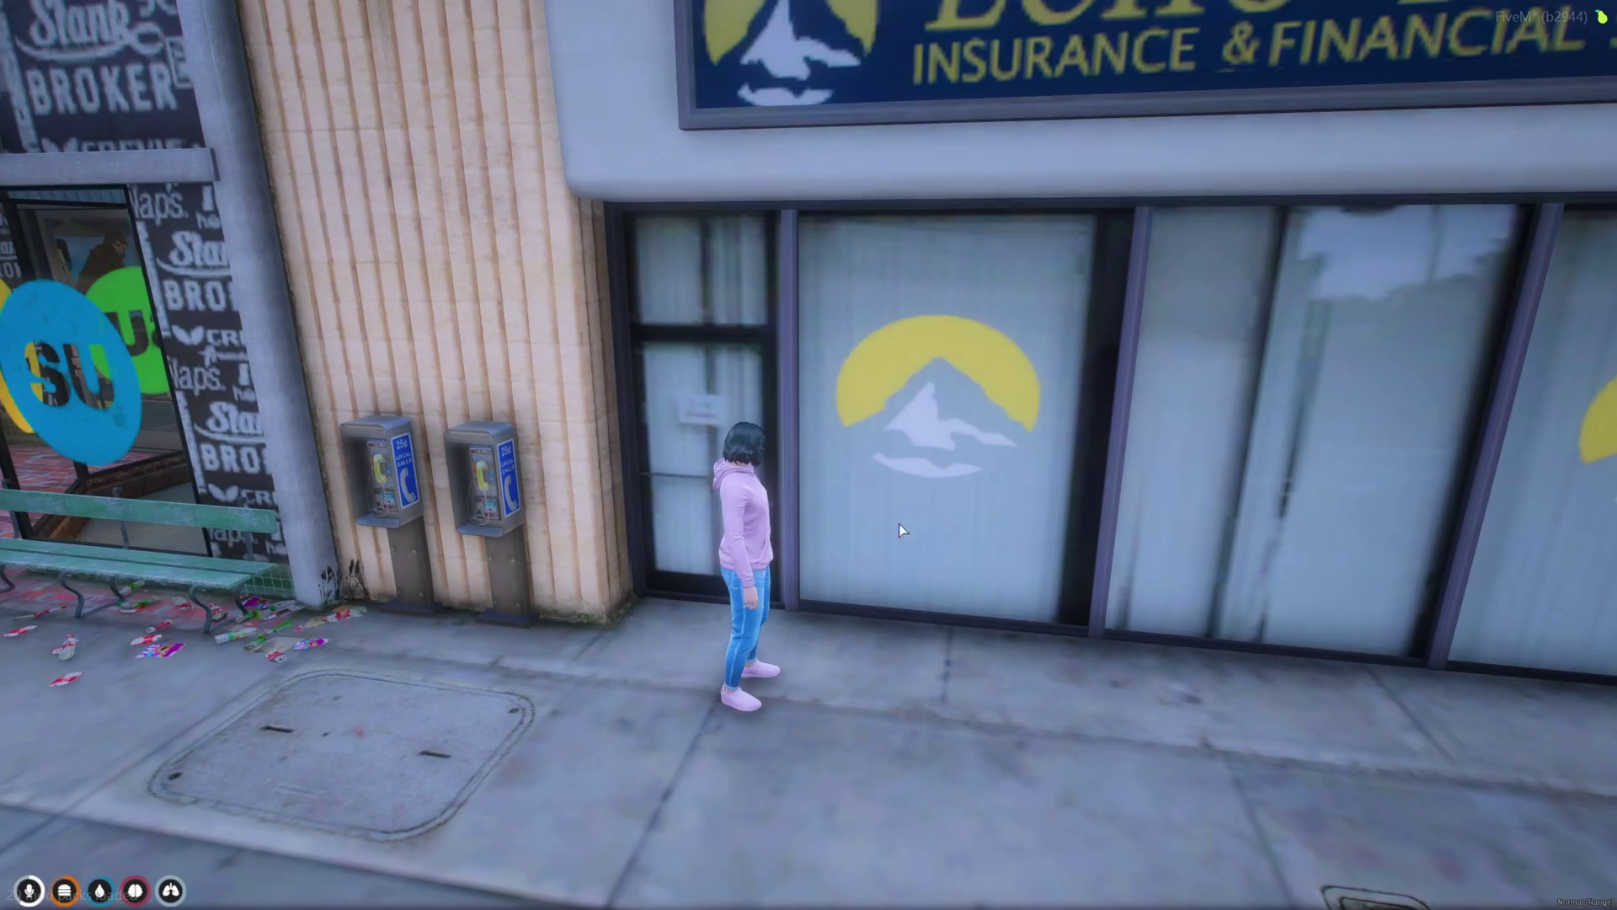
key(w)
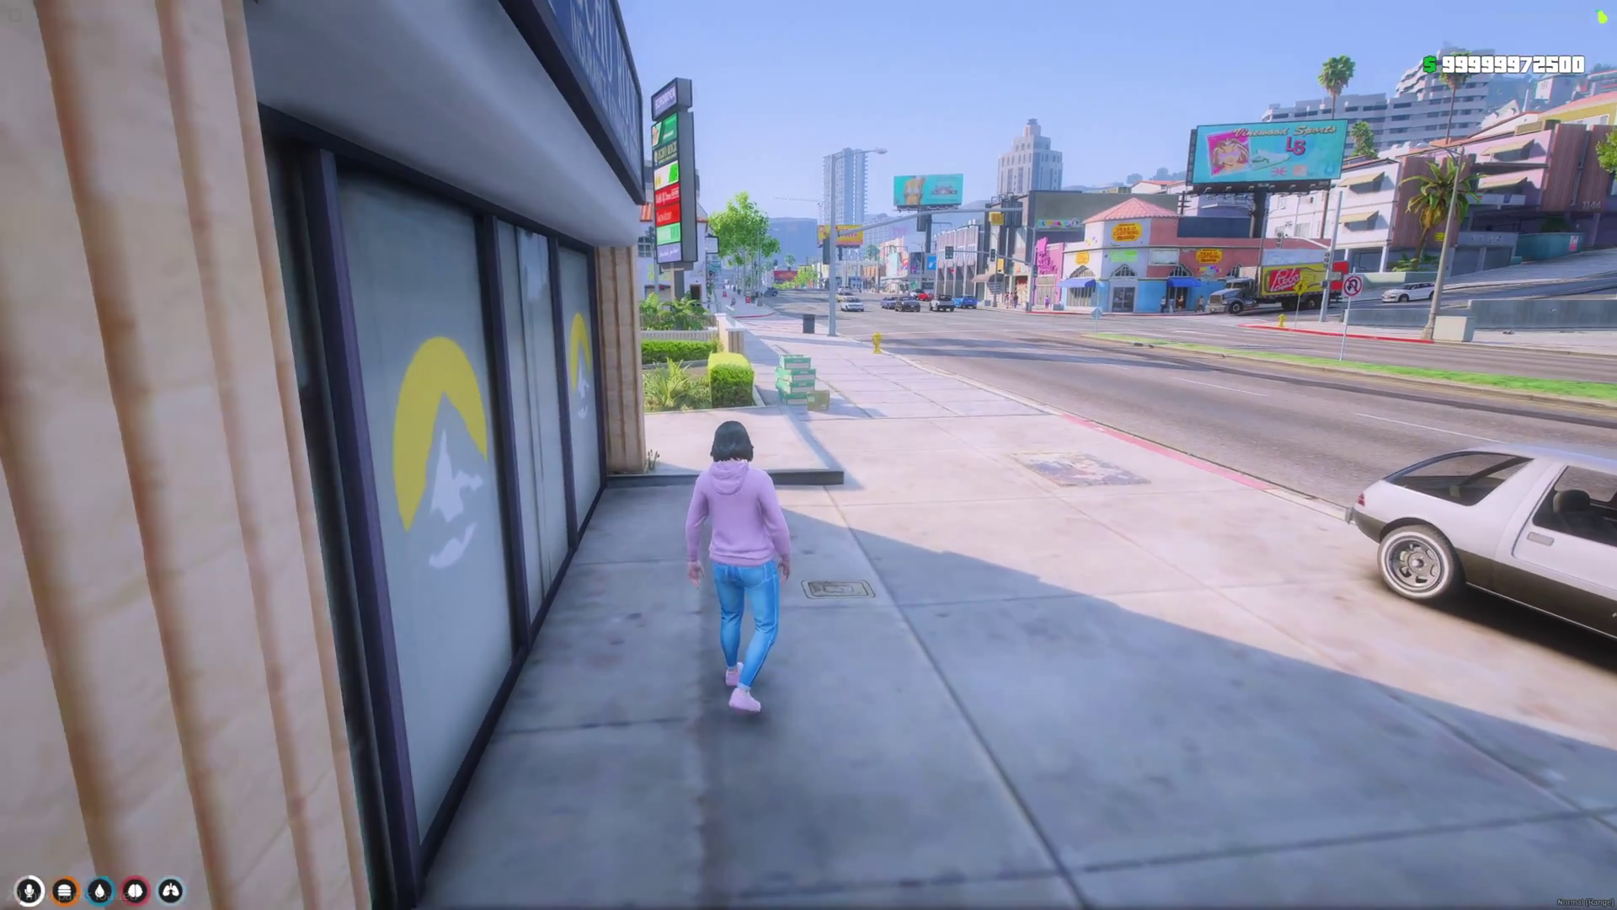
- View the Vehicle Insurance document from the player inventory and close it
key(Tab)
double_click(654, 291)
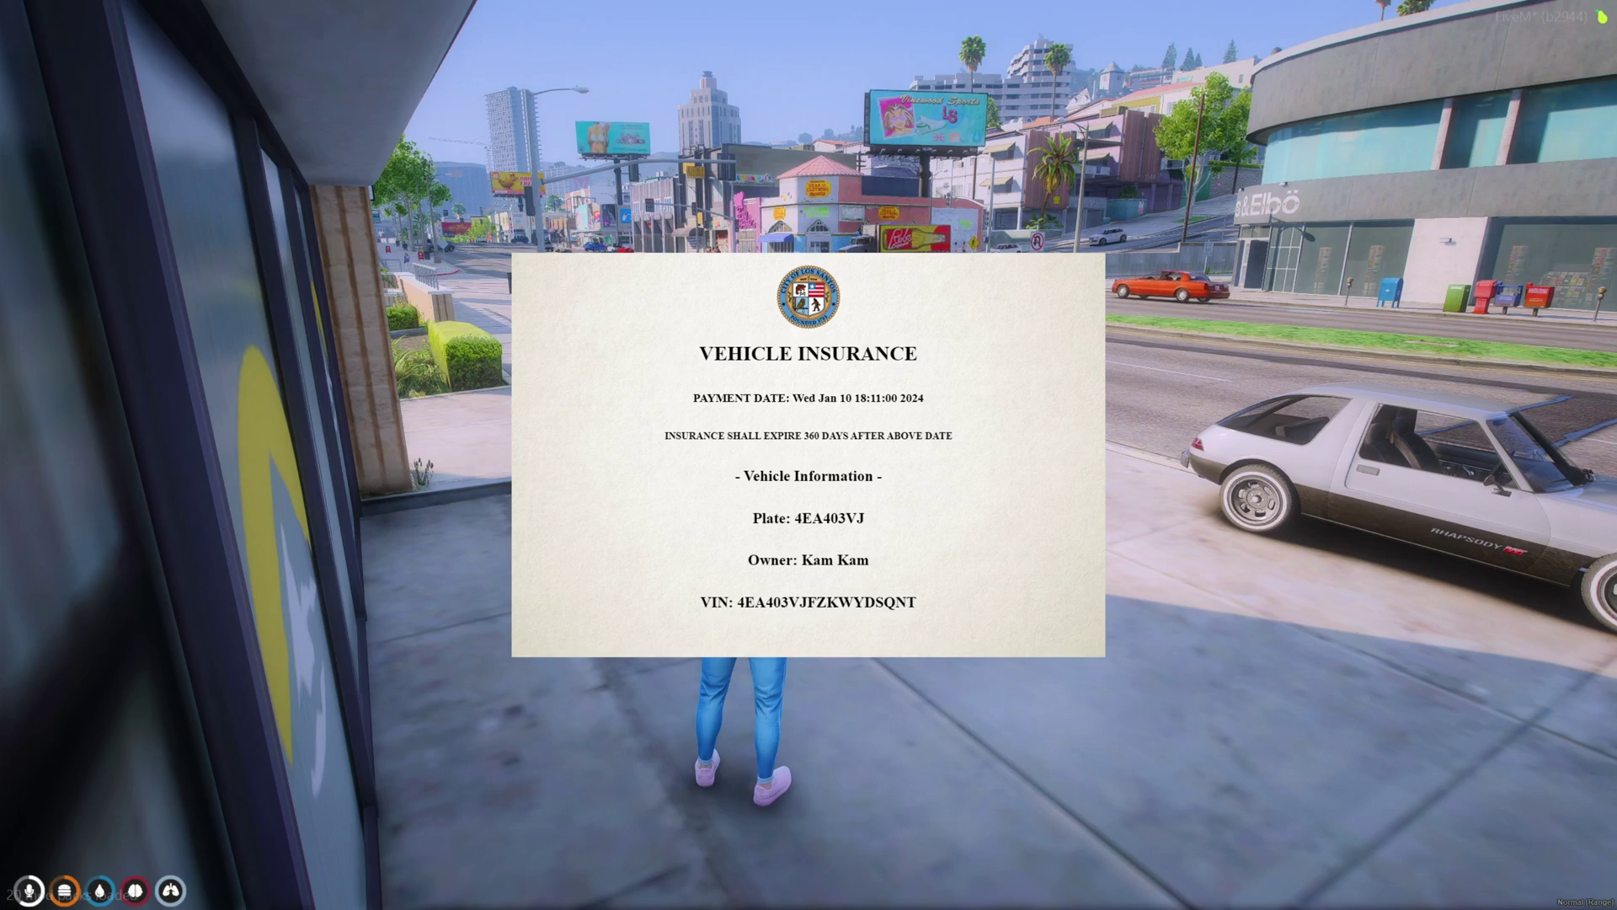
key(Escape)
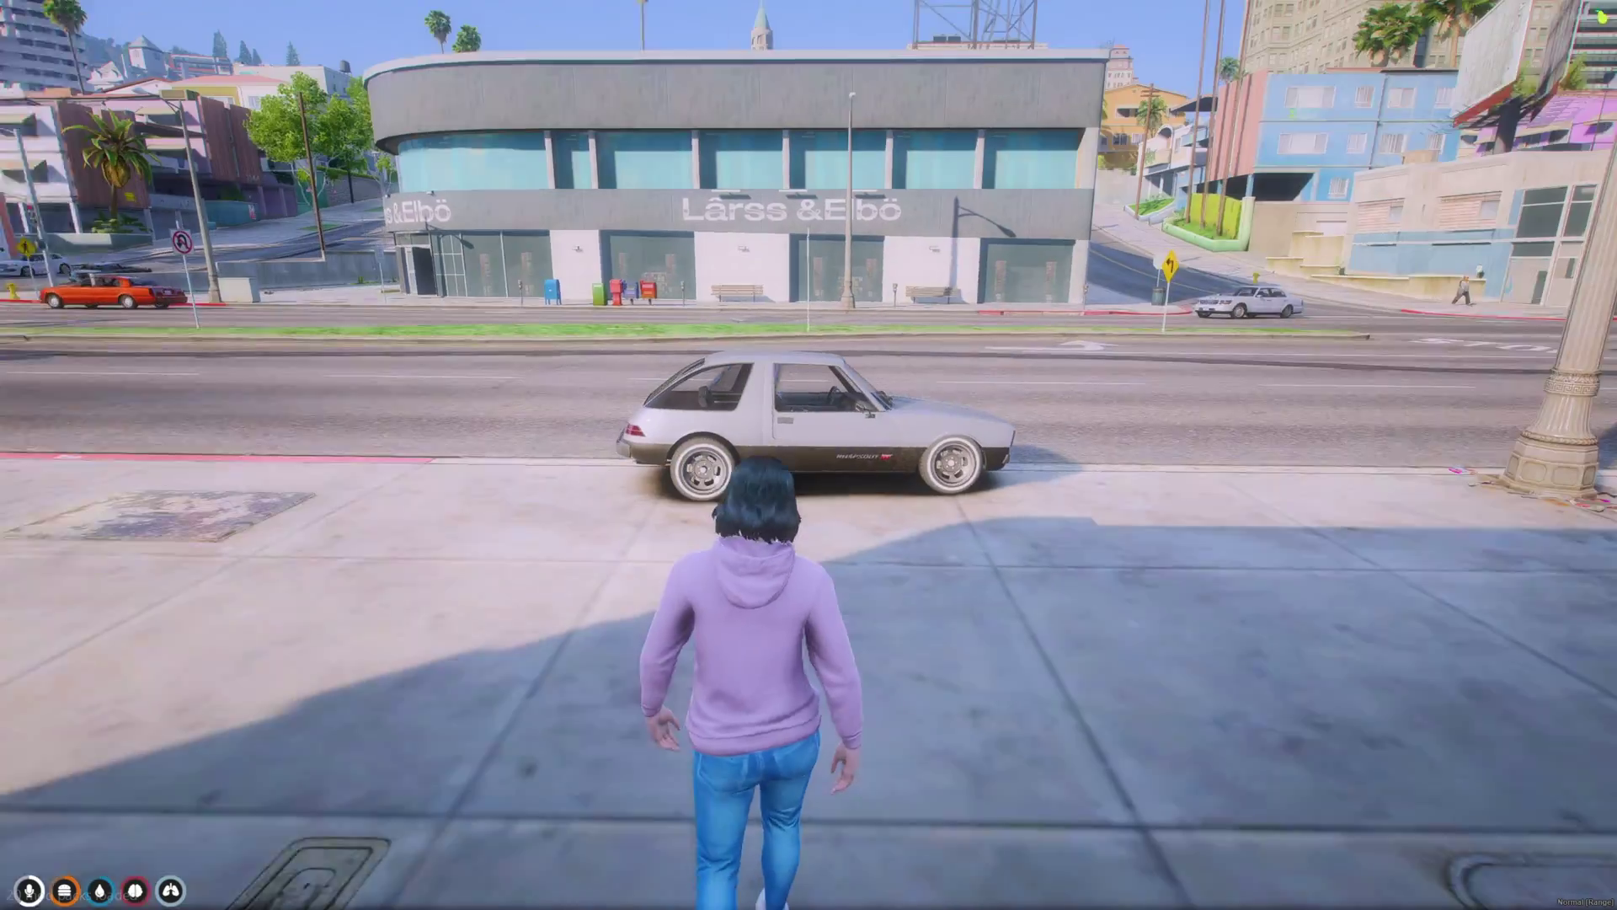
- Walk to the front of the parked car, look at its VIN through the targeting option and dismiss the VIN dialog
key(shift+w)
key(d)
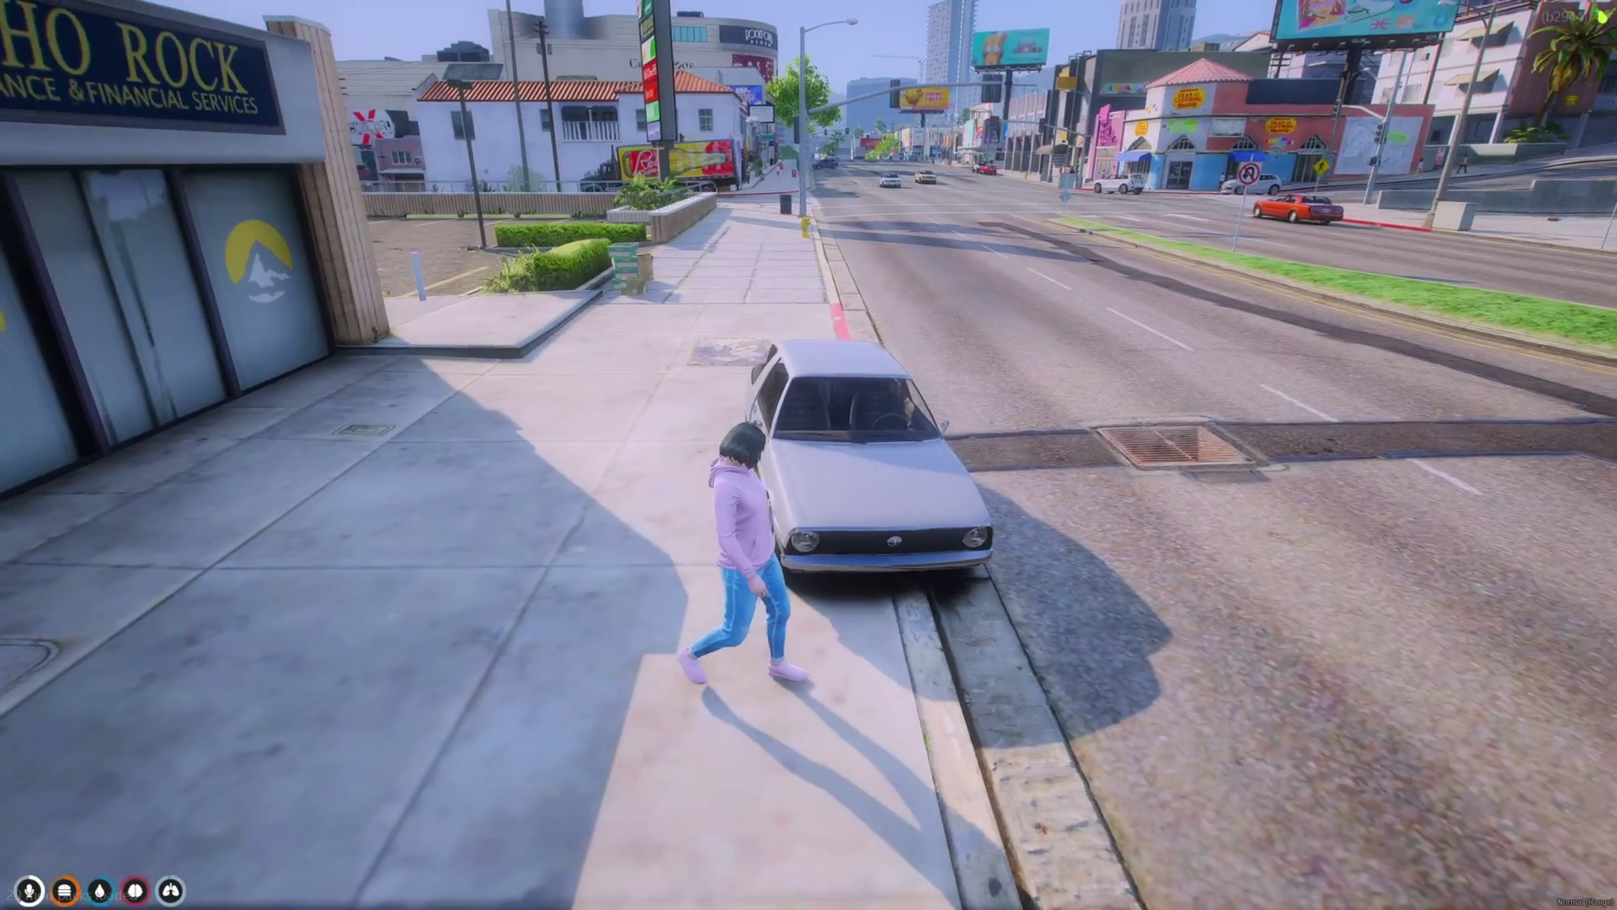
key(alt)
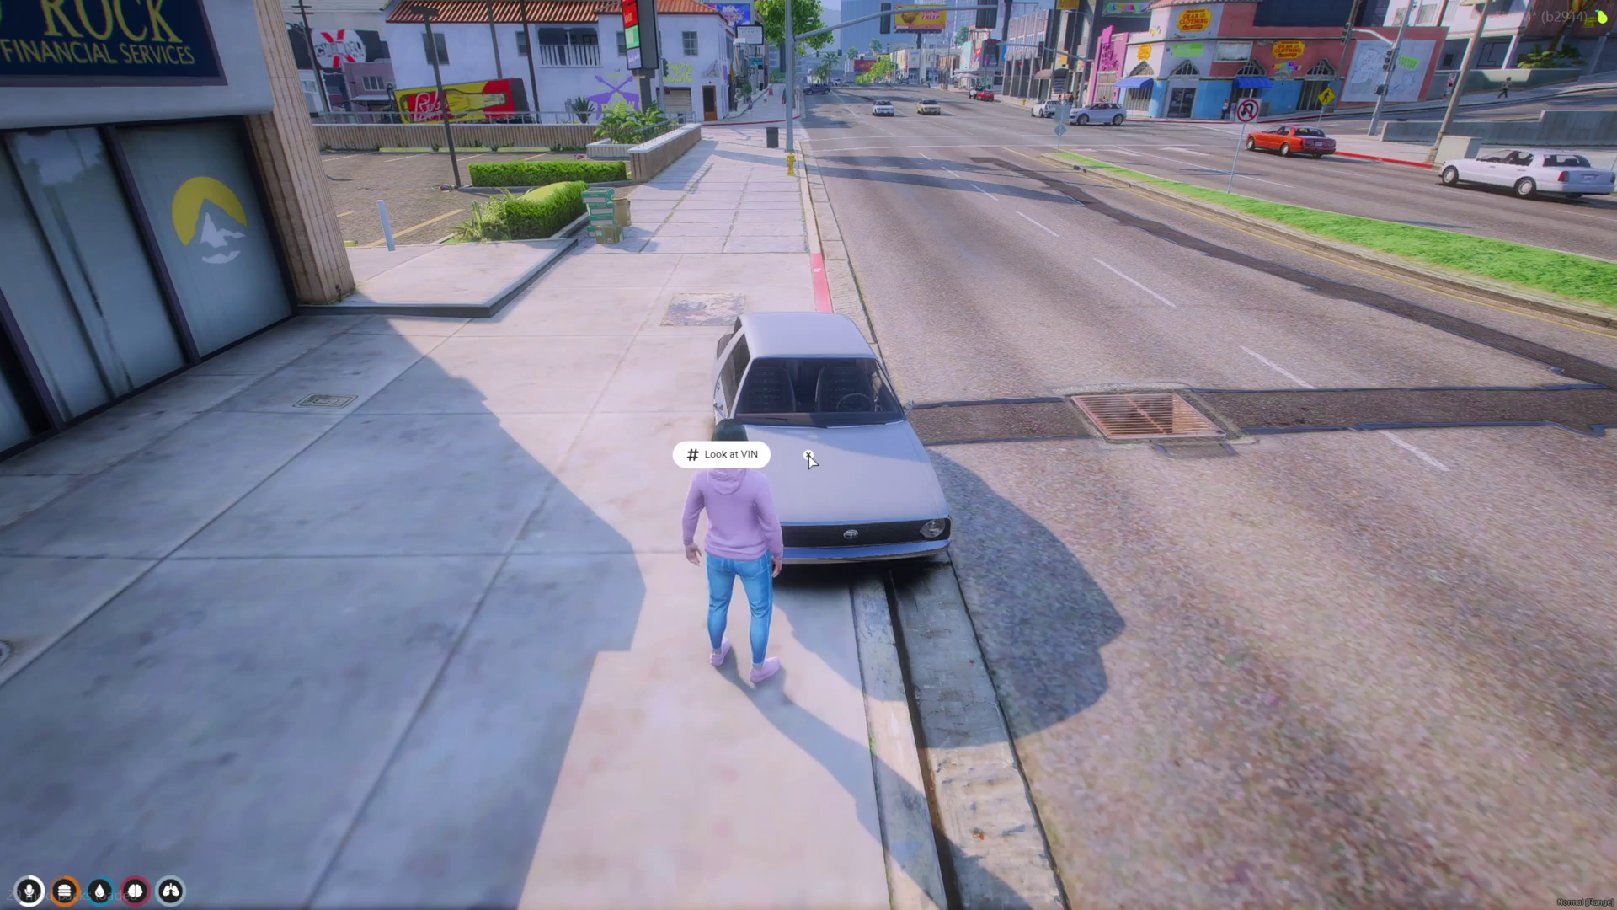
click(721, 458)
key(e)
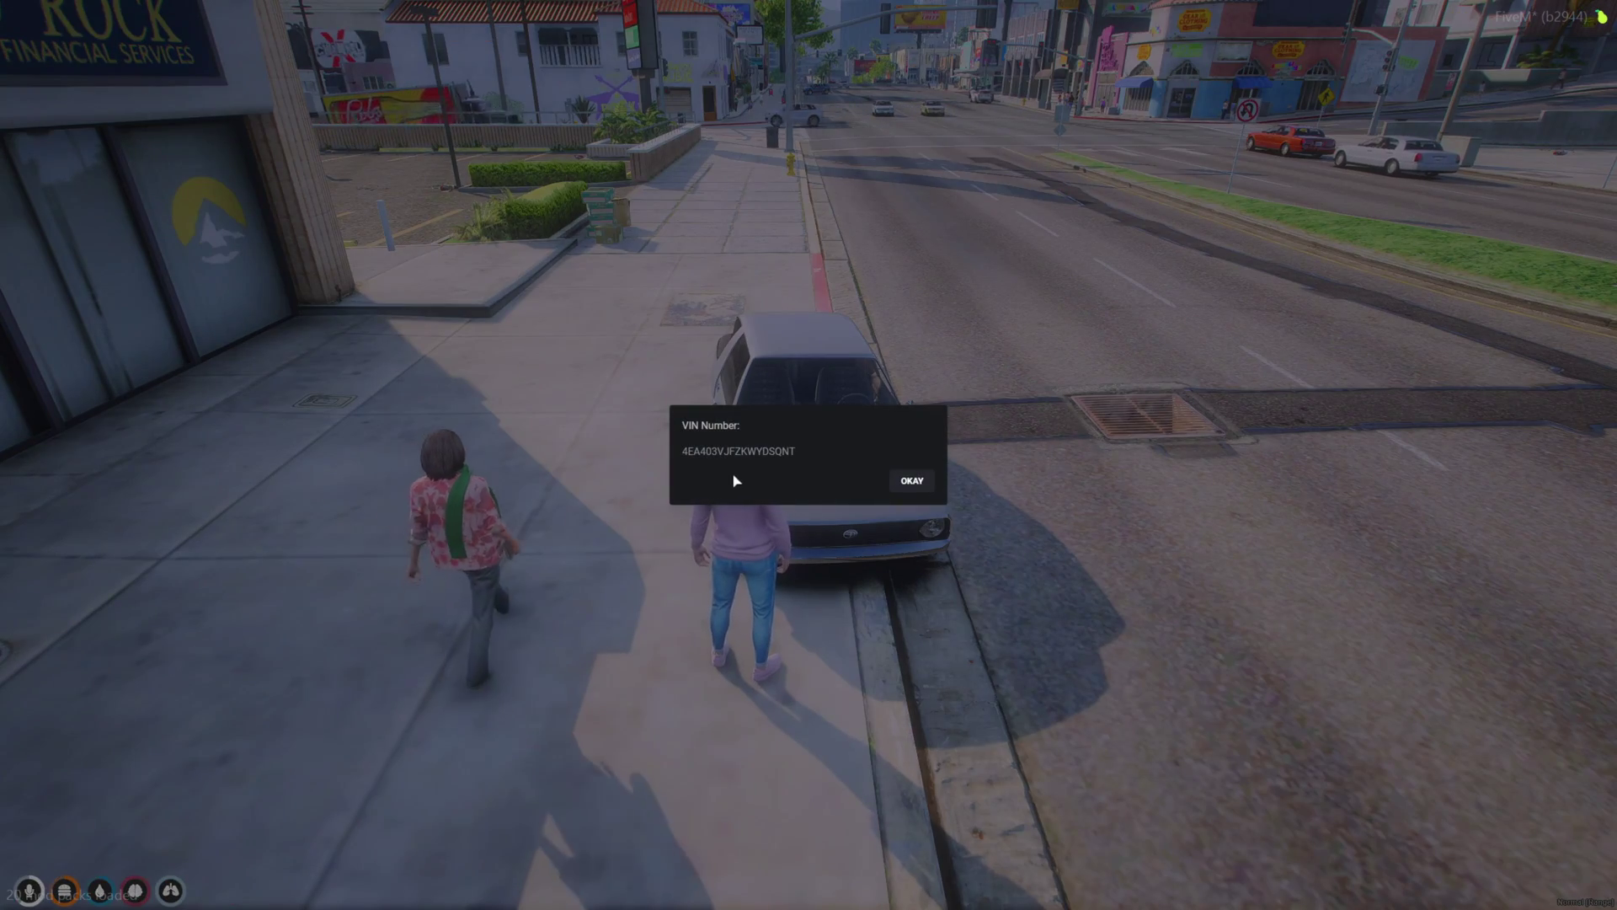
click(910, 481)
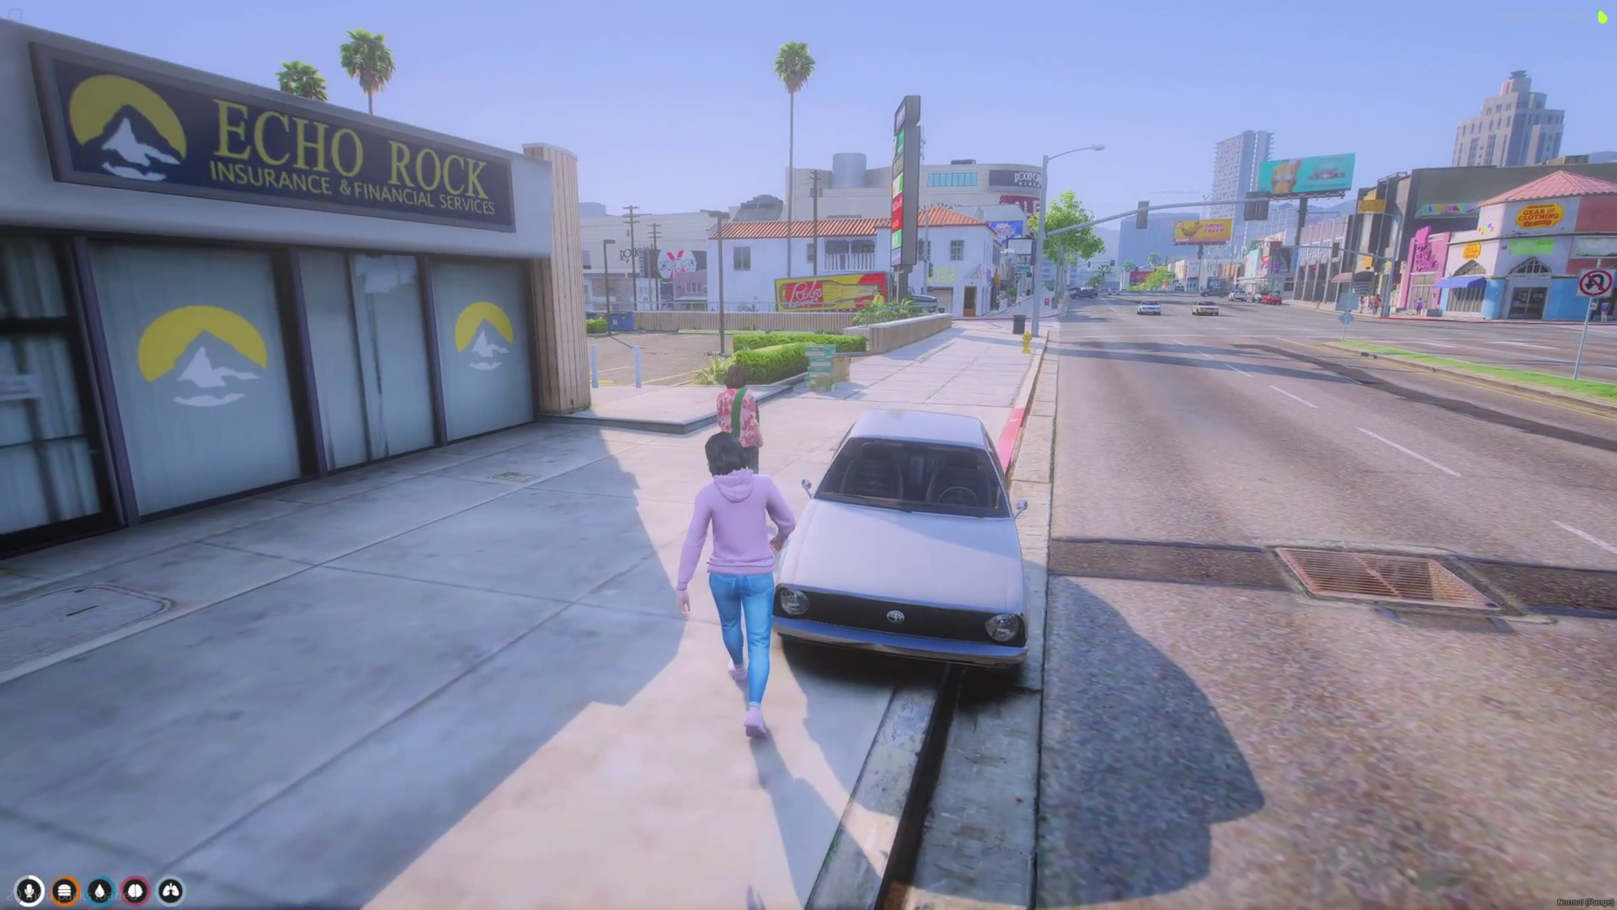
key(s)
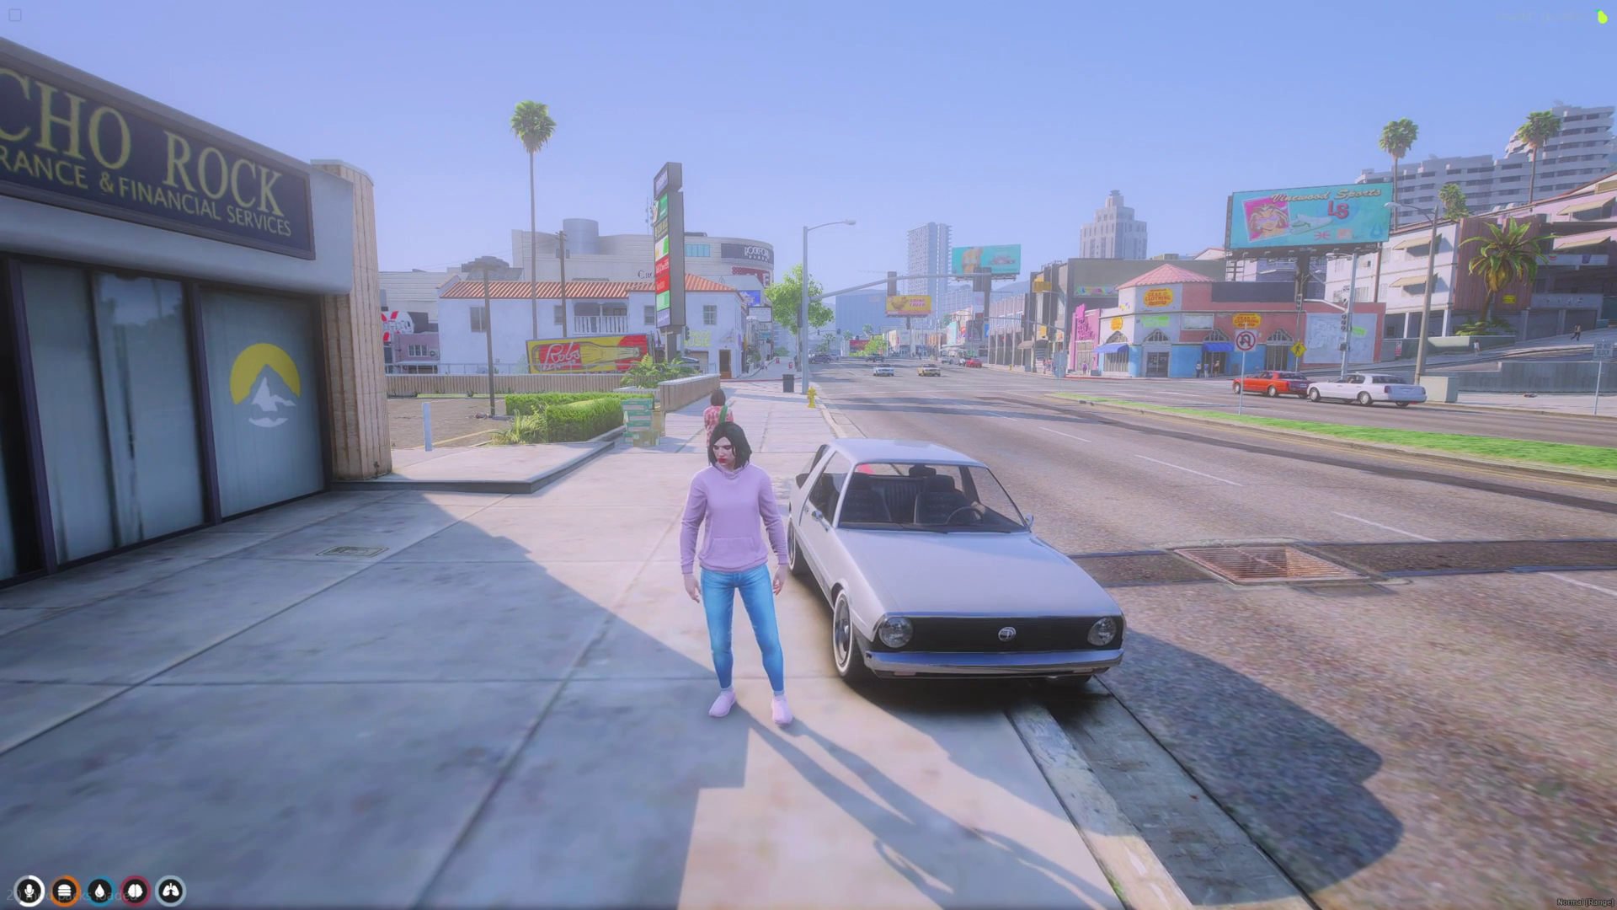